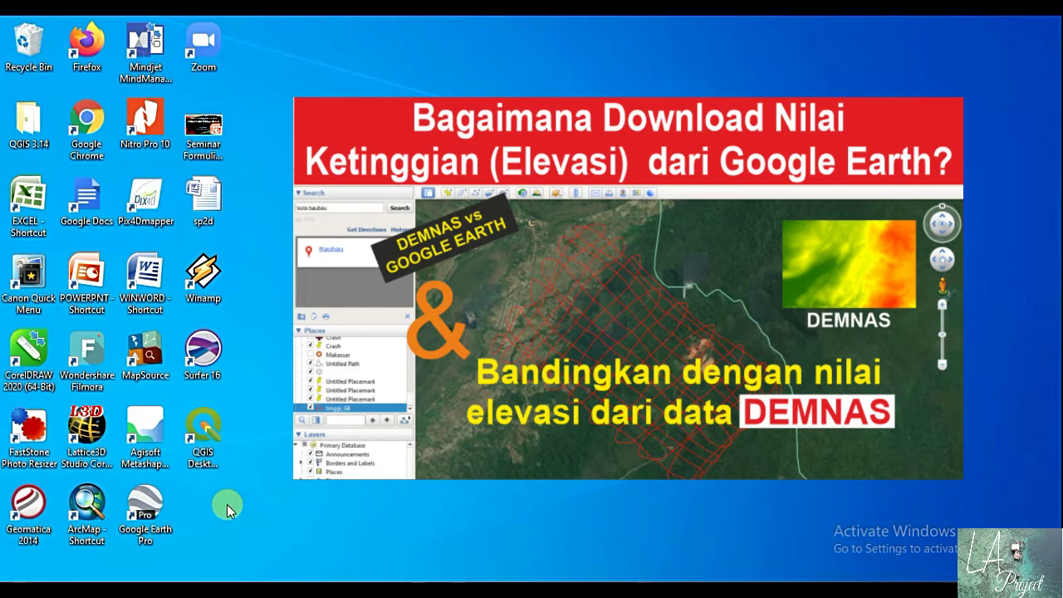
# Open Google Earth Pro from the desktop.
pyautogui.click(145, 502)
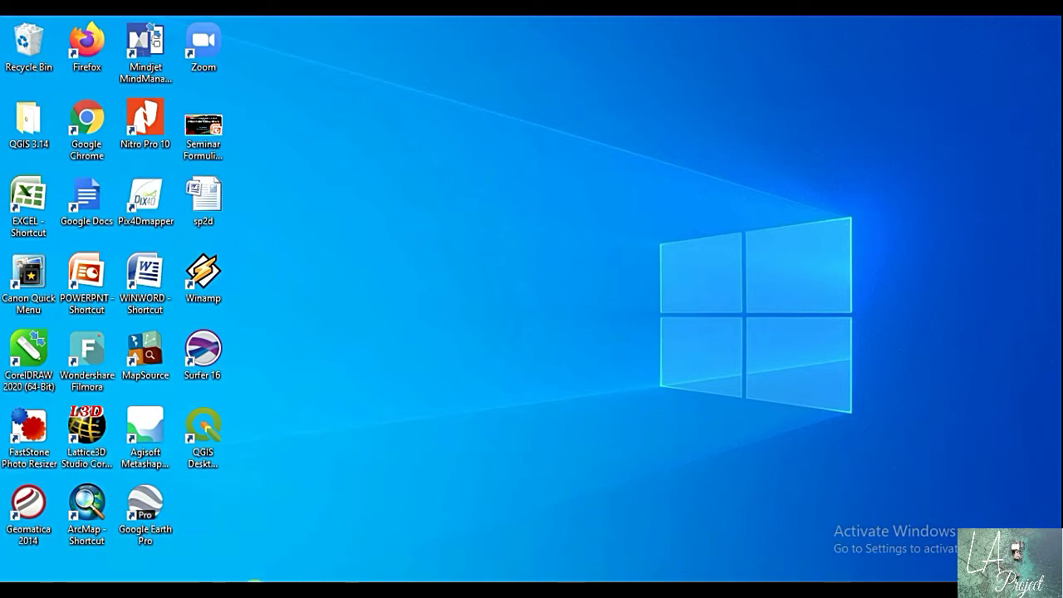
pyautogui.click(248, 527)
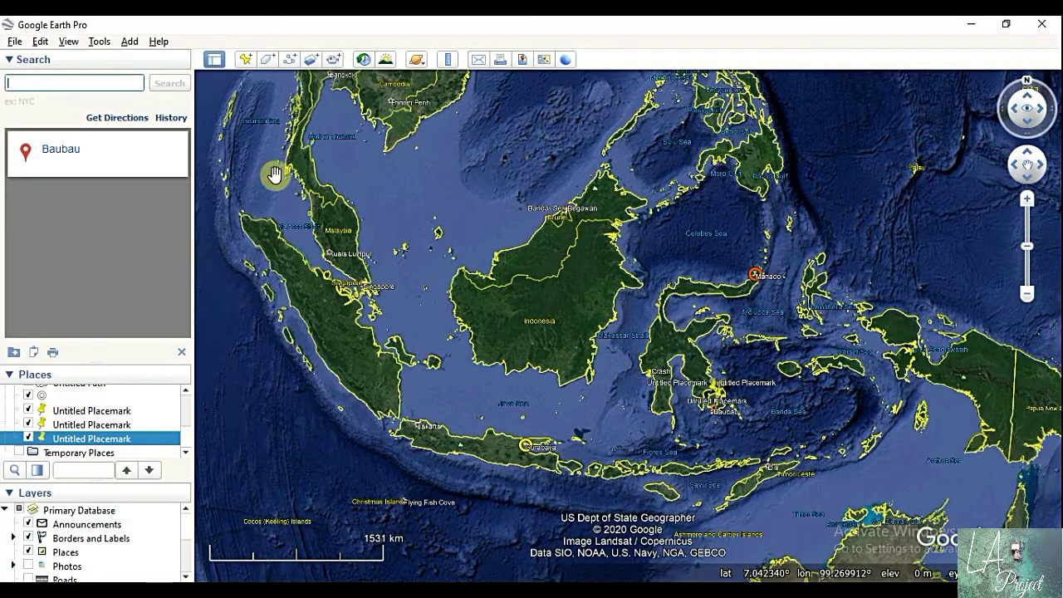
pyautogui.moveTo(658, 269)
pyautogui.mouseDown()
pyautogui.moveTo(536, 207)
pyautogui.moveTo(661, 253)
pyautogui.mouseUp()
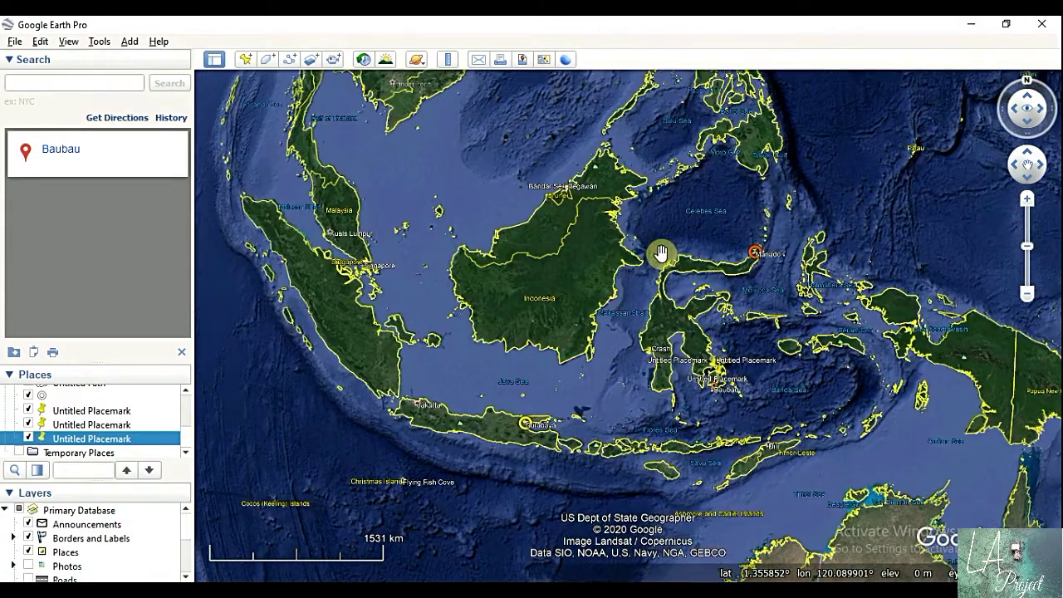
# Search for "kota baubau" and fly to that location on the map.
pyautogui.click(107, 82)
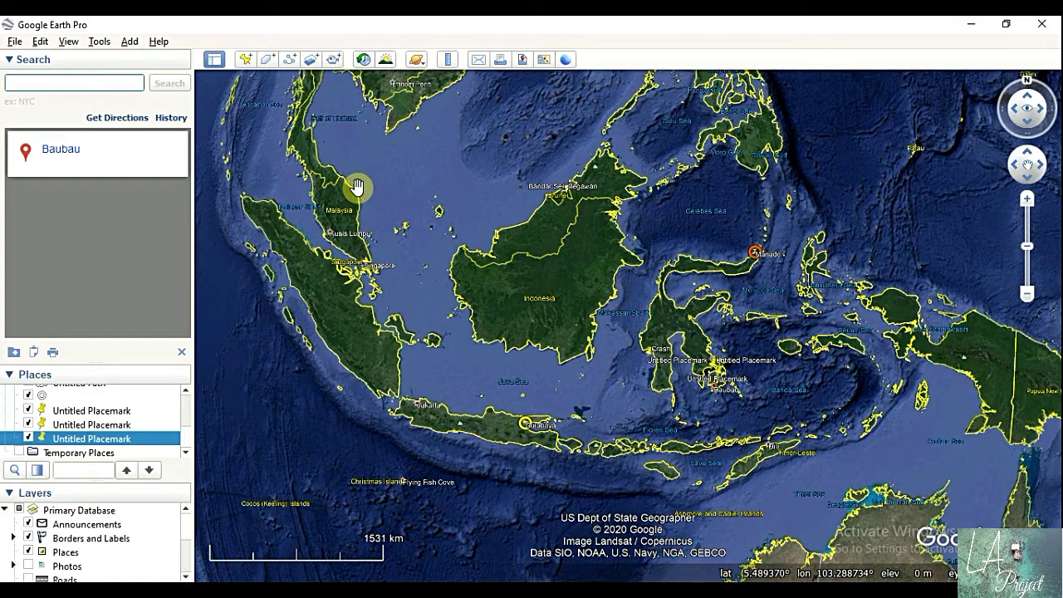
pyautogui.write('bota bau')
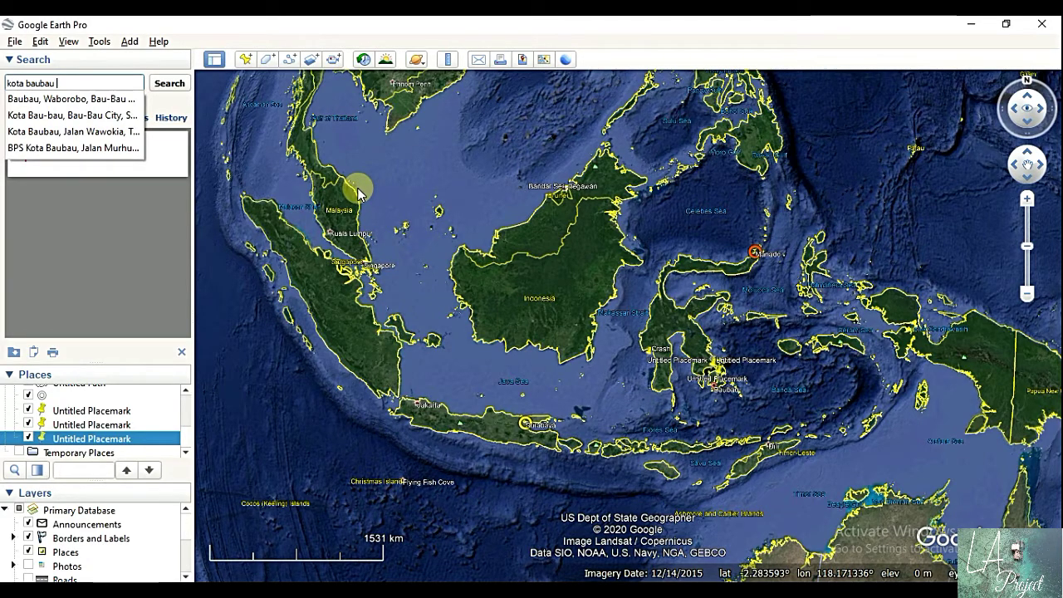
pyautogui.write('bau #')
pyautogui.press('BackSpace')
pyautogui.press('Return')
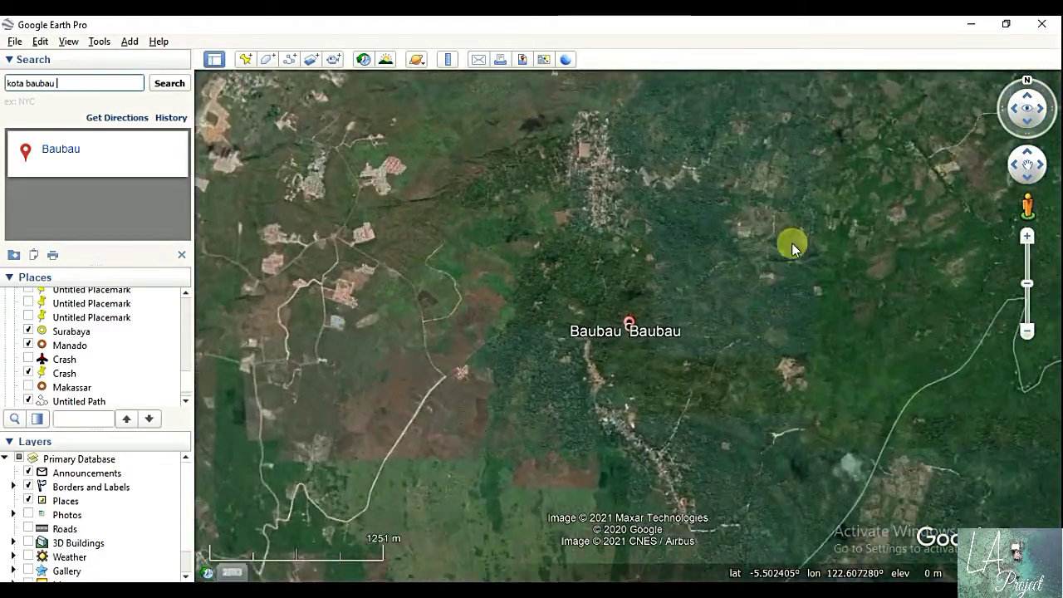
# Look over the map from the Baubau marker northward past the coastal city to the forested area around Bau-Bau City.
pyautogui.moveTo(791, 242); pyautogui.dragTo(719, 387)
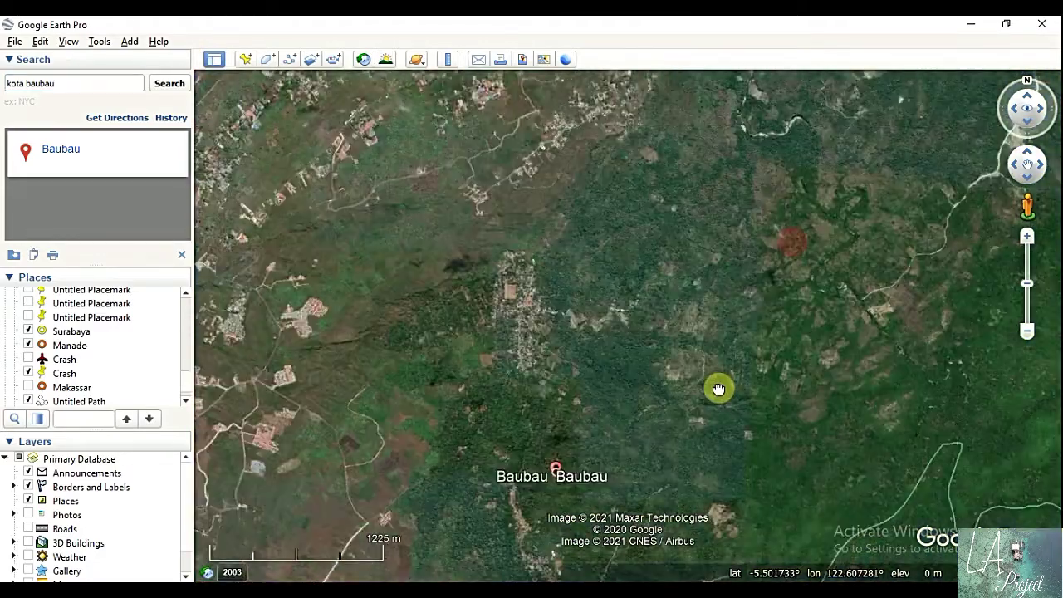
pyautogui.scroll(-3, 740, 310)
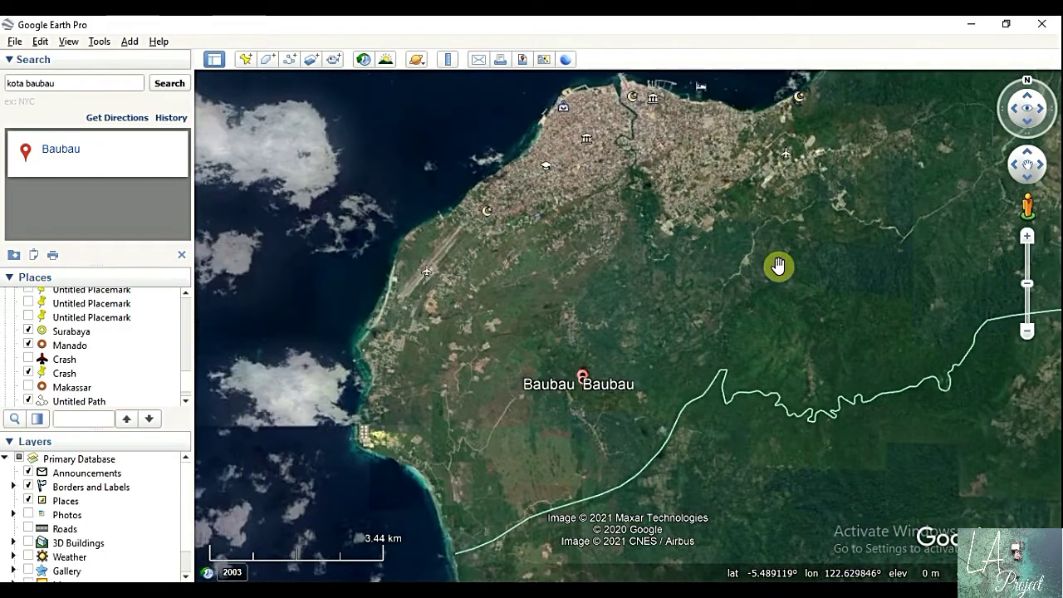
pyautogui.moveTo(777, 266); pyautogui.dragTo(740, 472)
pyautogui.moveTo(747, 252); pyautogui.dragTo(723, 380)
pyautogui.moveTo(766, 290); pyautogui.dragTo(714, 389)
pyautogui.moveTo(783, 329); pyautogui.dragTo(679, 308)
pyautogui.moveTo(752, 368); pyautogui.dragTo(580, 237)
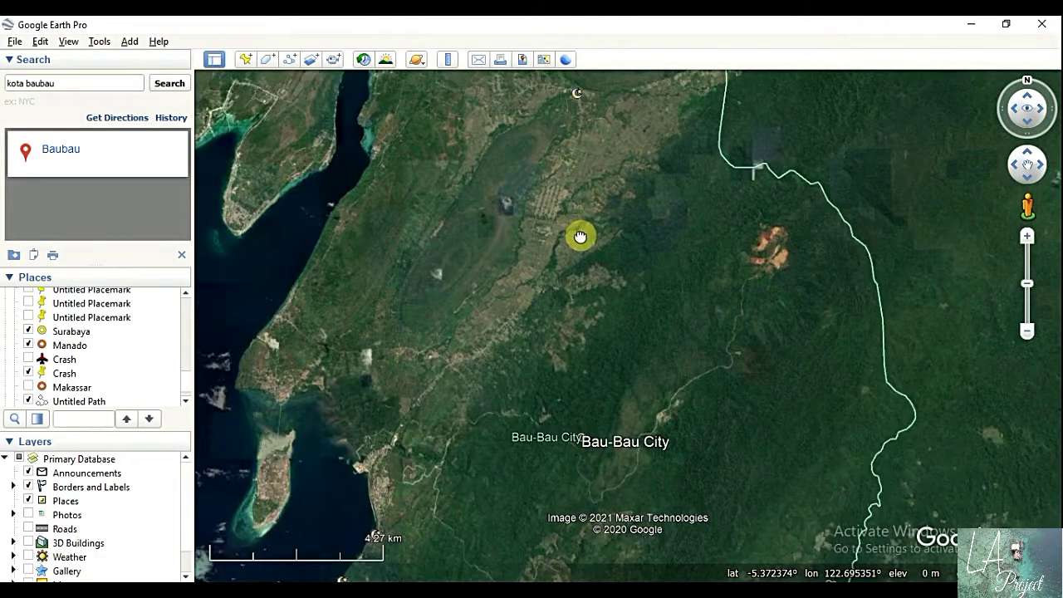
# Examine the terrain around the orange bare-soil clearing, including the road below it and the farmland to its west.
pyautogui.scroll(2, 730, 285)
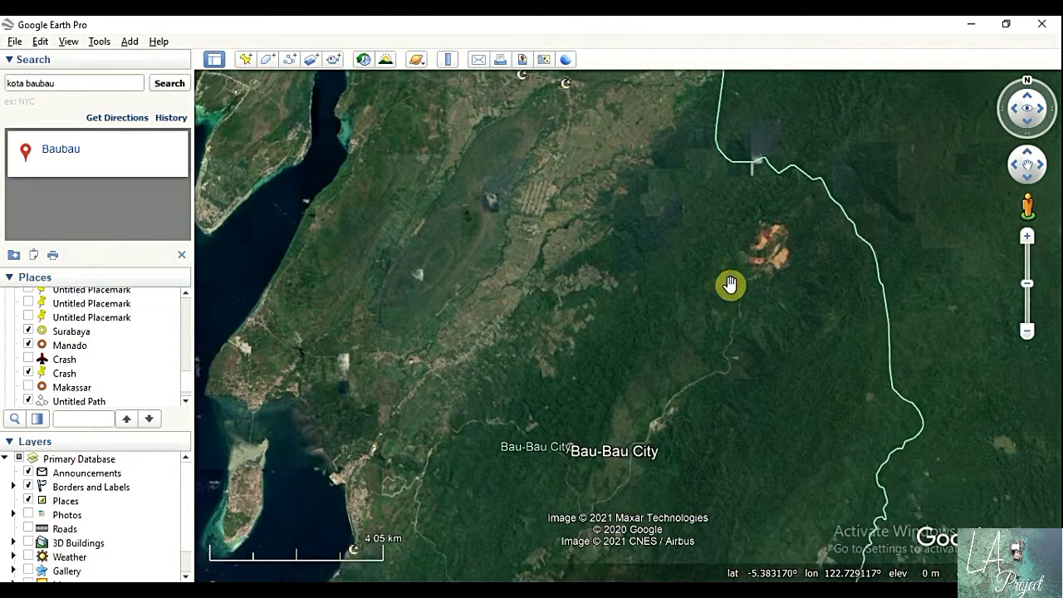
pyautogui.scroll(2, 730, 285)
pyautogui.moveTo(730, 286); pyautogui.dragTo(661, 277)
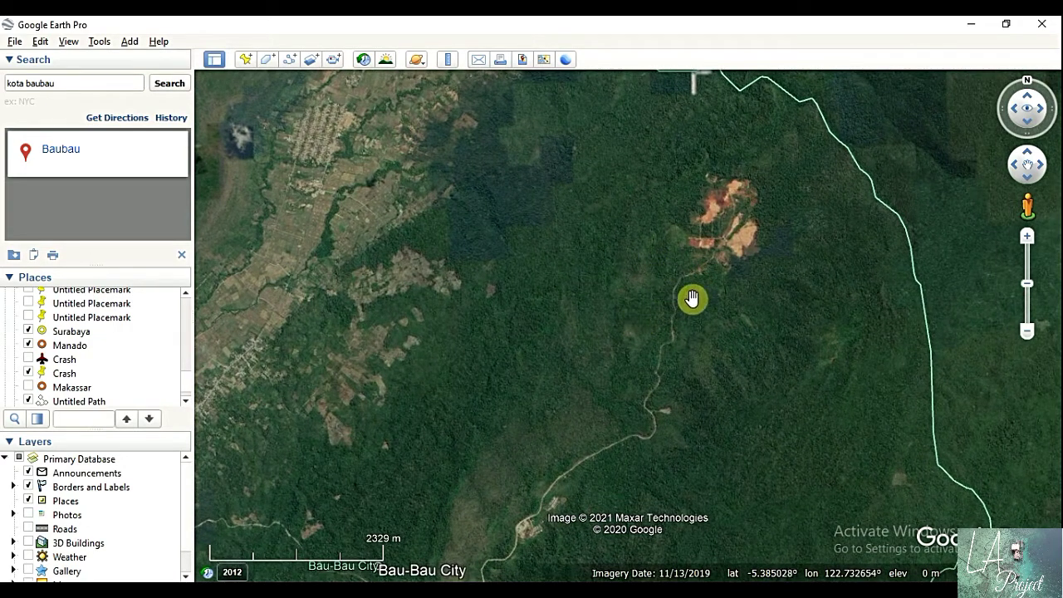
pyautogui.moveTo(729, 312); pyautogui.dragTo(802, 188)
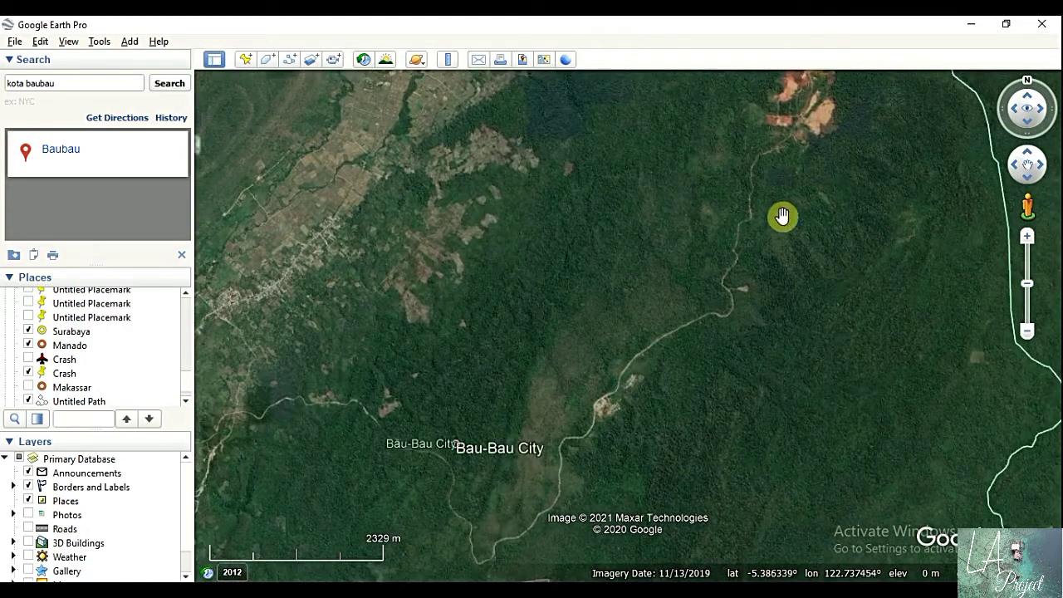
pyautogui.scroll(3, 773, 273)
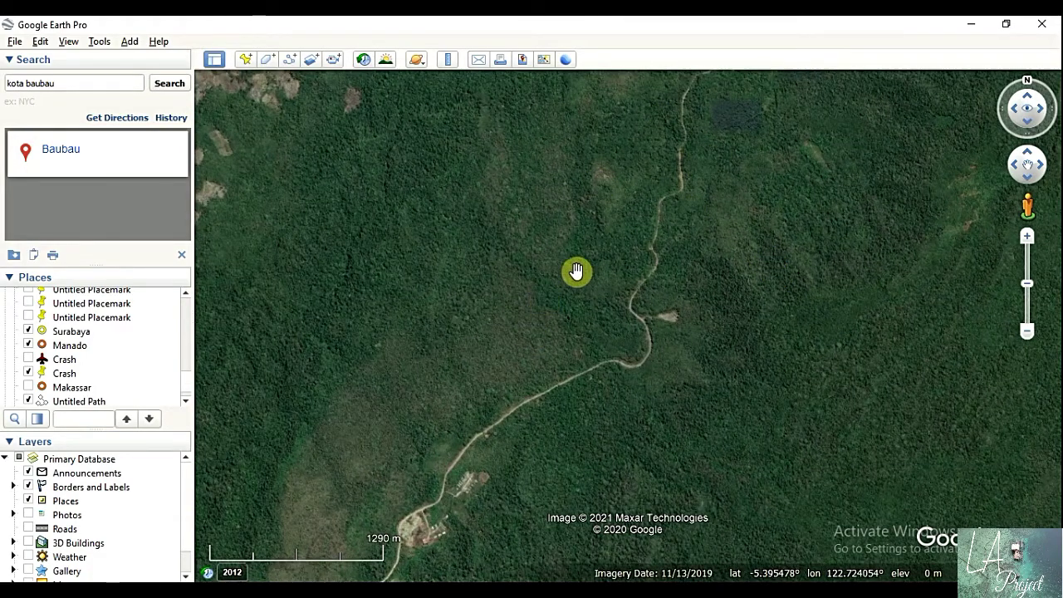
pyautogui.scroll(-5, 584, 265)
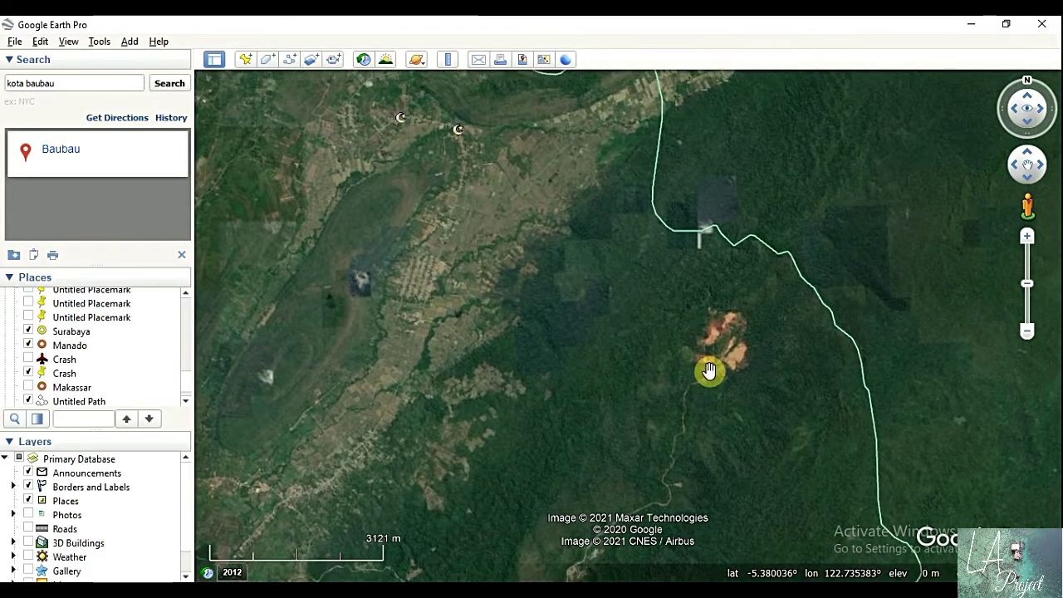
pyautogui.moveTo(660, 336); pyautogui.dragTo(692, 340)
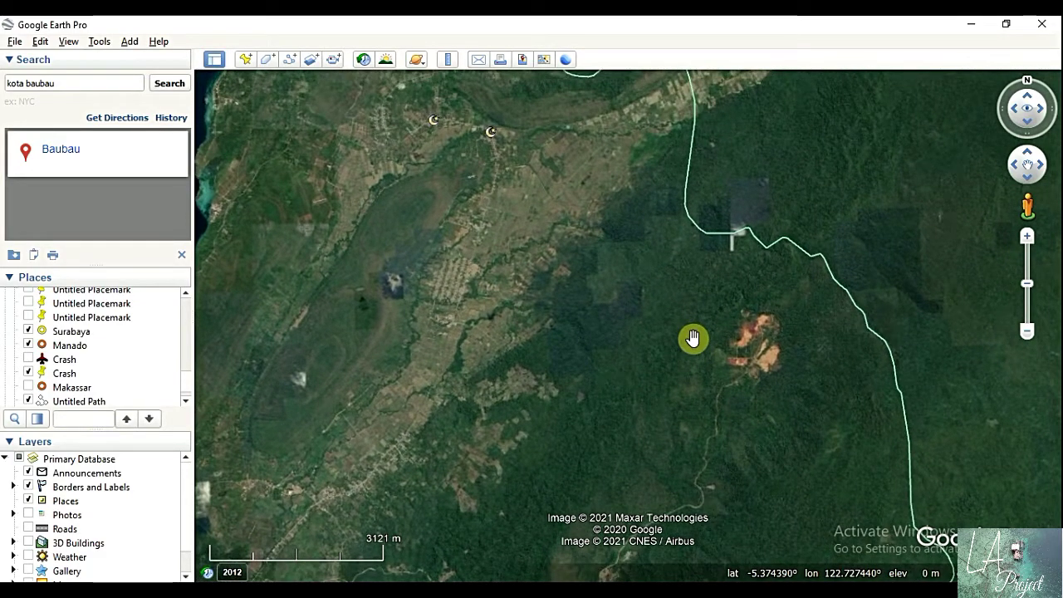
pyautogui.moveTo(672, 302); pyautogui.dragTo(597, 258)
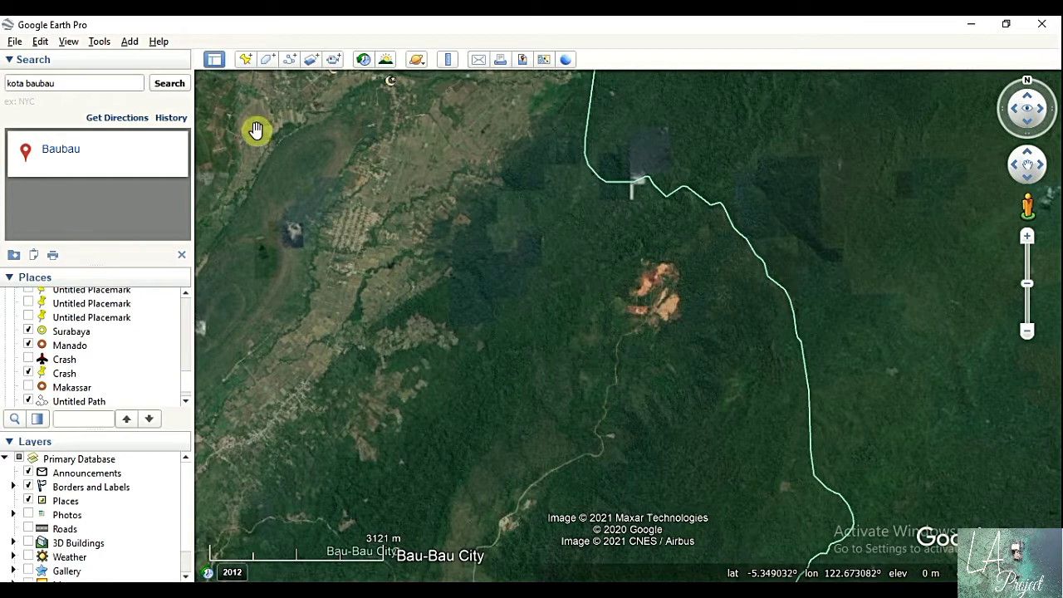
# Create a new path named tinggi_GE.
pyautogui.click(294, 63)
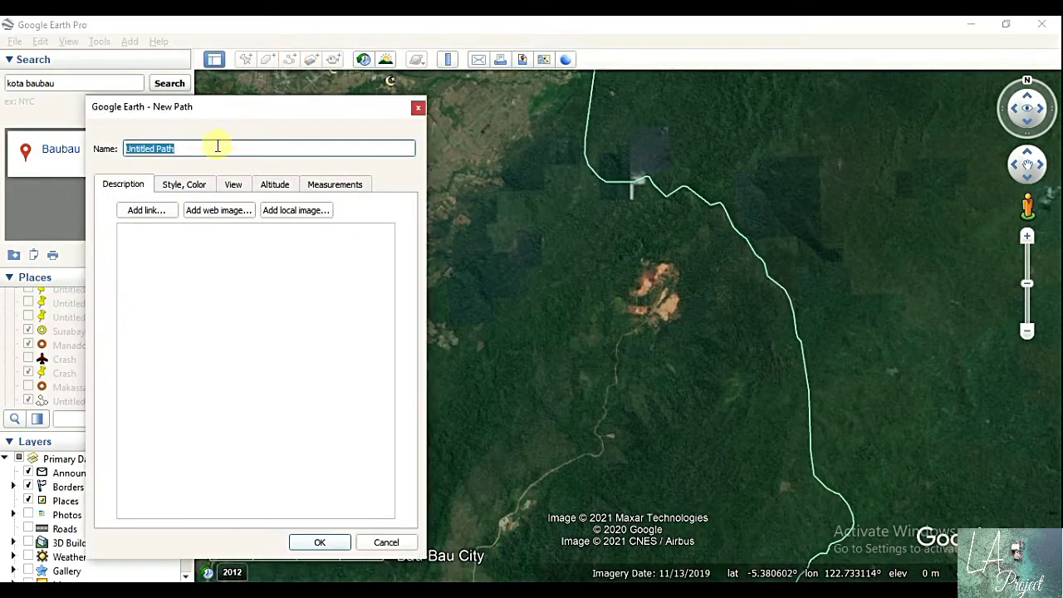
pyautogui.moveTo(203, 146); pyautogui.dragTo(123, 150)
pyautogui.press('BackSpace')
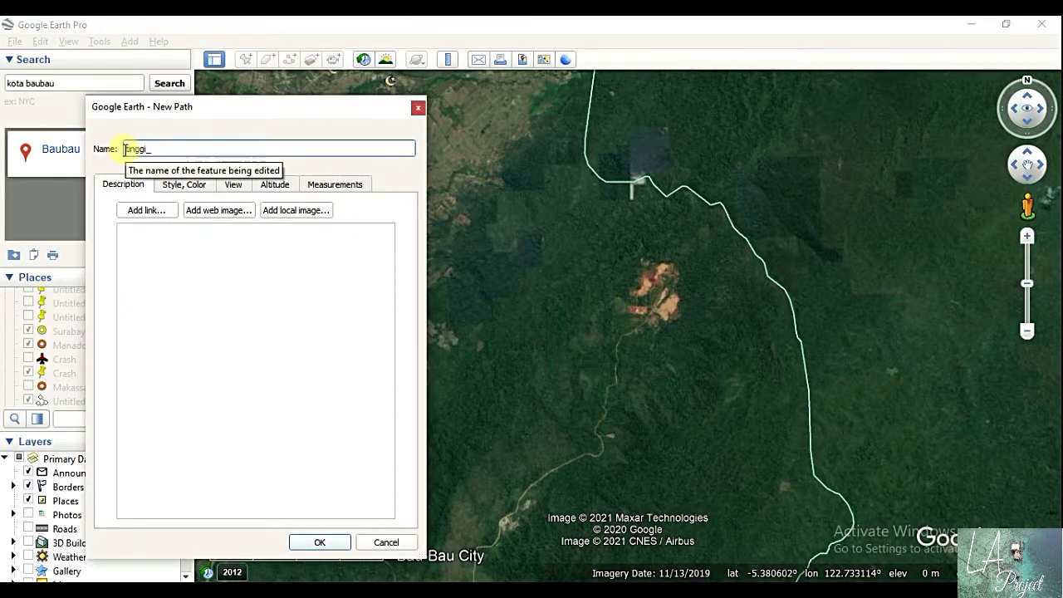
# Set the path's line color to red (#ff0000).
pyautogui.click(181, 184)
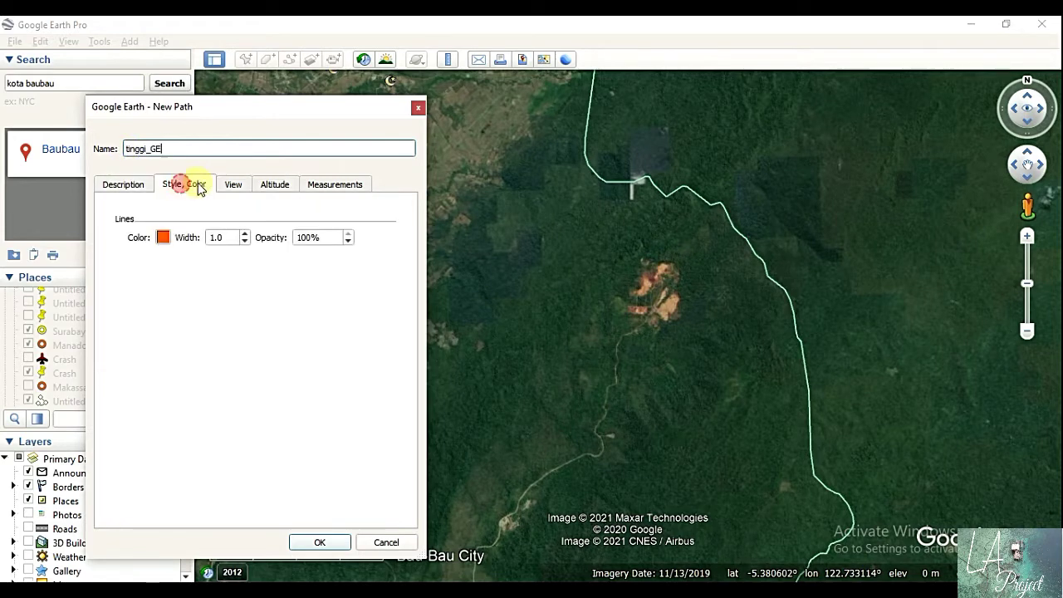
pyautogui.moveTo(264, 123); pyautogui.dragTo(190, 75)
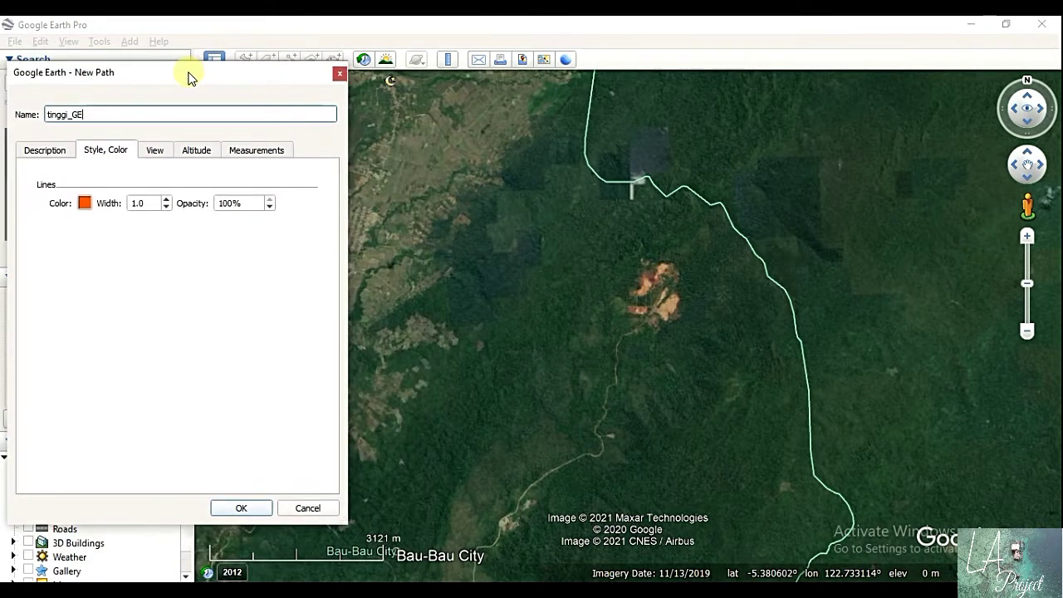
pyautogui.click(84, 203)
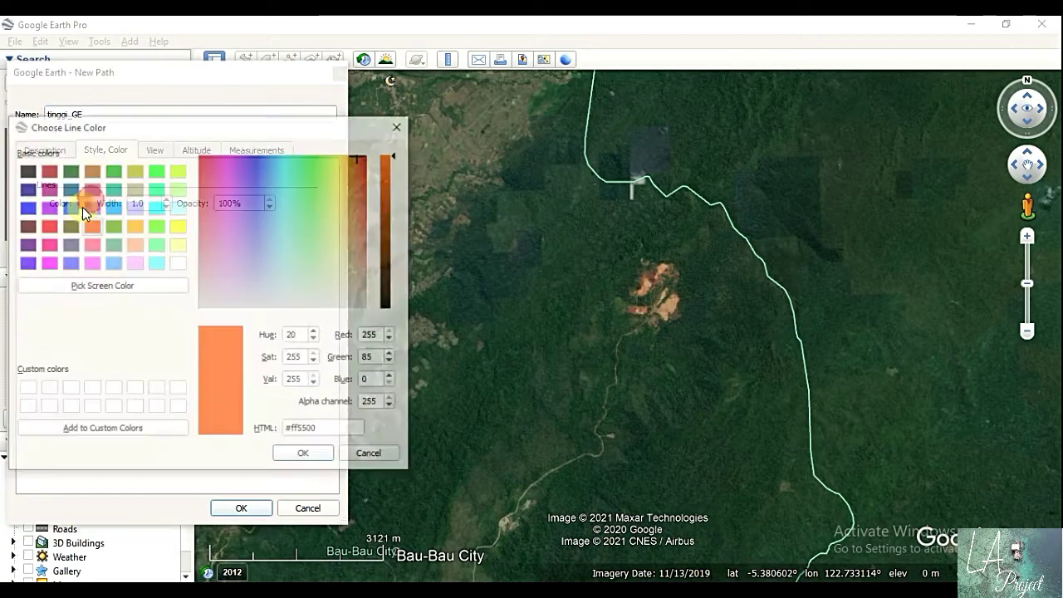
pyautogui.click(48, 227)
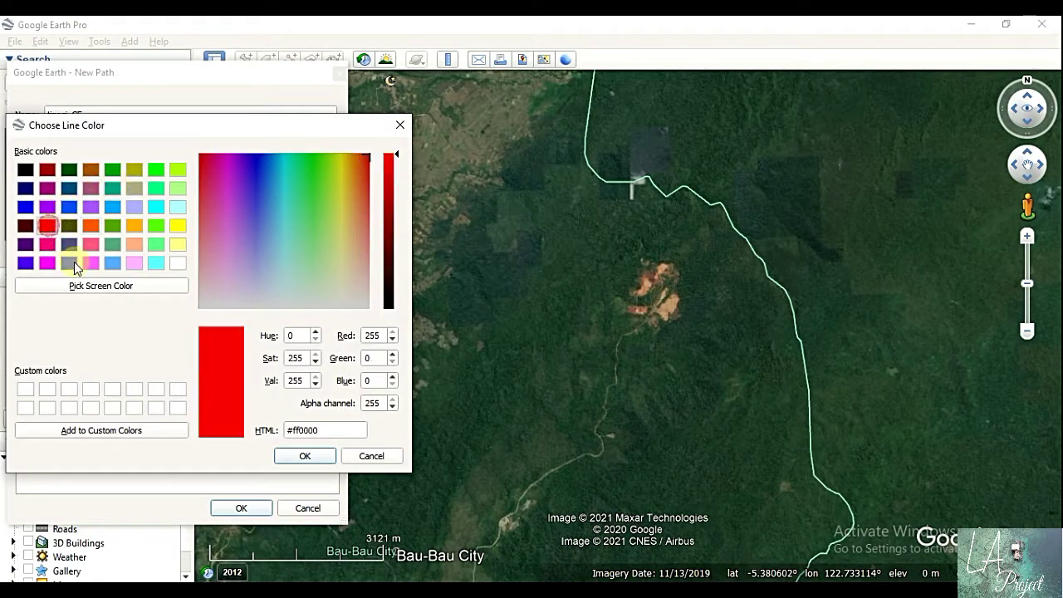
pyautogui.click(304, 455)
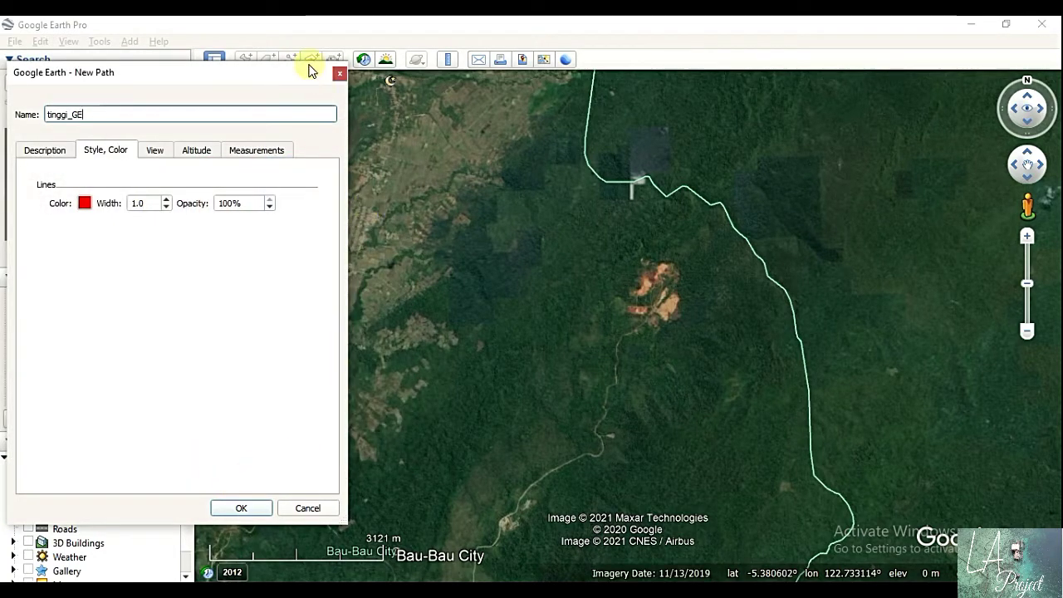
# Draw the path as a dense crisscross grid covering the farmland, forest and bare-soil clearing north of Bau-Bau City, and accept it.
pyautogui.moveTo(308, 70); pyautogui.dragTo(221, 118)
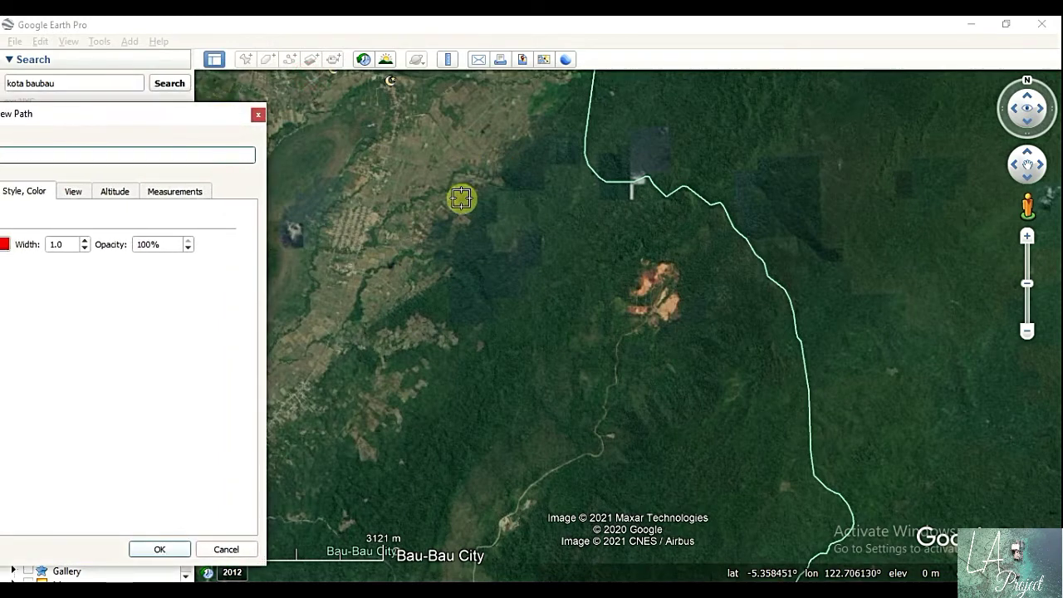
pyautogui.click(548, 135)
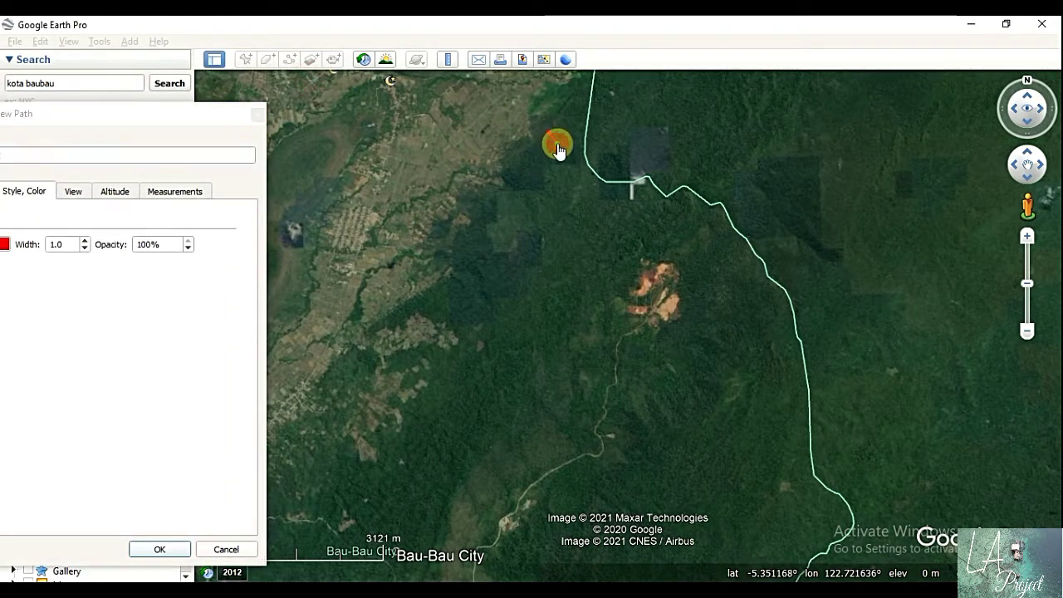
pyautogui.click(558, 149)
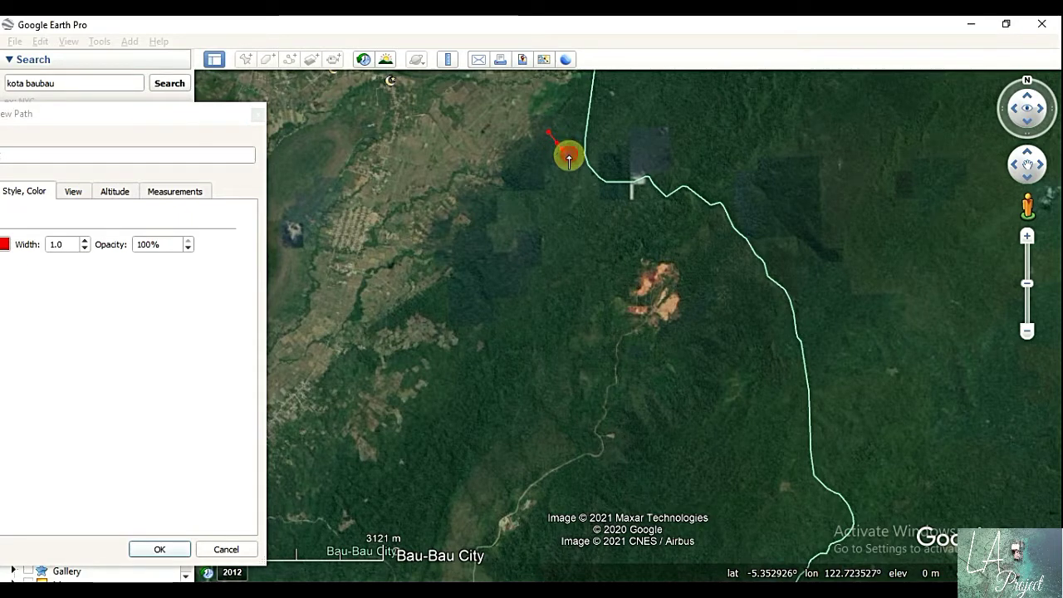
pyautogui.moveTo(575, 165); pyautogui.dragTo(582, 172)
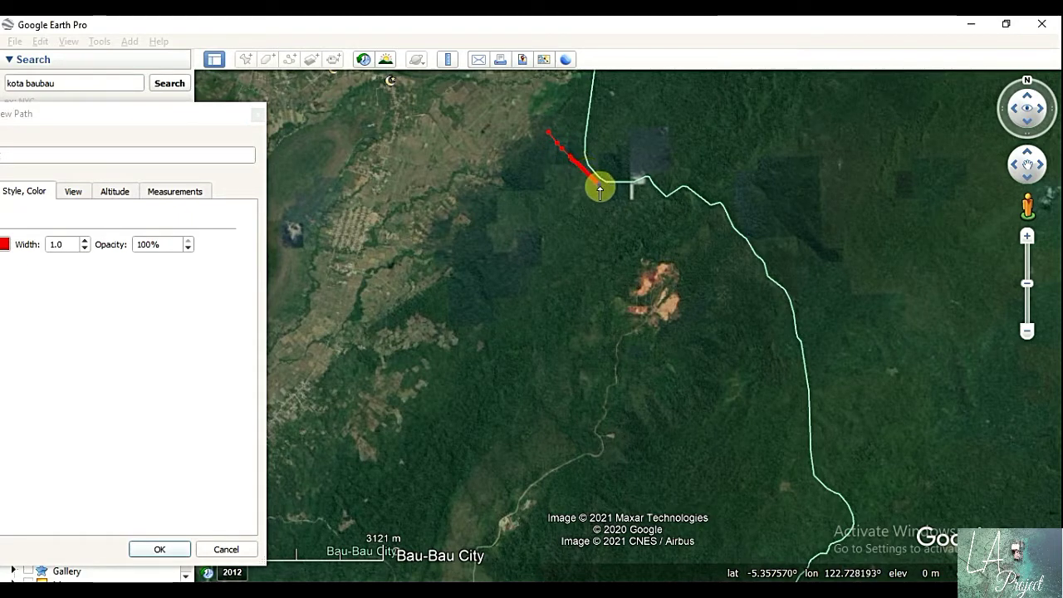
pyautogui.moveTo(625, 214)
pyautogui.mouseDown()
pyautogui.moveTo(748, 305)
pyautogui.moveTo(776, 356)
pyautogui.moveTo(477, 90)
pyautogui.moveTo(487, 114)
pyautogui.moveTo(671, 275)
pyautogui.moveTo(759, 373)
pyautogui.moveTo(475, 130)
pyautogui.moveTo(486, 161)
pyautogui.moveTo(735, 403)
pyautogui.moveTo(673, 375)
pyautogui.moveTo(548, 251)
pyautogui.mouseUp()
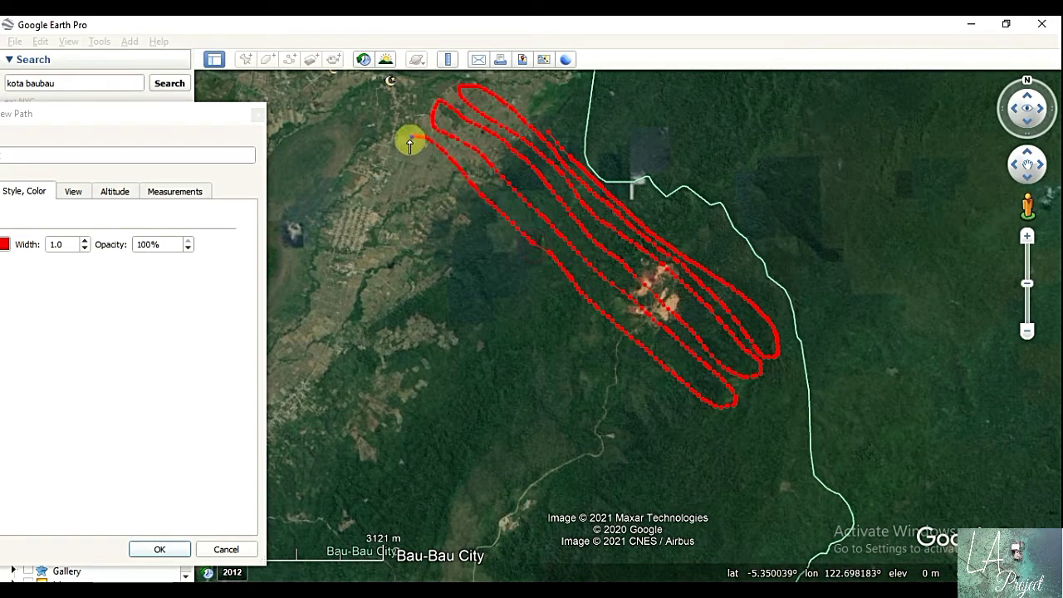
pyautogui.moveTo(410, 143)
pyautogui.mouseDown()
pyautogui.moveTo(446, 206)
pyautogui.moveTo(664, 374)
pyautogui.moveTo(702, 422)
pyautogui.moveTo(669, 425)
pyautogui.moveTo(394, 174)
pyautogui.moveTo(420, 241)
pyautogui.moveTo(680, 450)
pyautogui.moveTo(622, 429)
pyautogui.moveTo(537, 368)
pyautogui.moveTo(363, 218)
pyautogui.moveTo(436, 318)
pyautogui.moveTo(661, 475)
pyautogui.moveTo(520, 404)
pyautogui.moveTo(372, 280)
pyautogui.moveTo(339, 262)
pyautogui.moveTo(327, 288)
pyautogui.moveTo(446, 114)
pyautogui.moveTo(480, 89)
pyautogui.moveTo(470, 124)
pyautogui.moveTo(345, 294)
pyautogui.moveTo(363, 296)
pyautogui.moveTo(523, 110)
pyautogui.moveTo(409, 269)
pyautogui.moveTo(377, 333)
pyautogui.moveTo(560, 128)
pyautogui.moveTo(539, 188)
pyautogui.moveTo(439, 295)
pyautogui.moveTo(420, 344)
pyautogui.moveTo(576, 183)
pyautogui.moveTo(589, 216)
pyautogui.moveTo(450, 352)
pyautogui.moveTo(470, 368)
pyautogui.moveTo(601, 227)
pyautogui.moveTo(632, 212)
pyautogui.moveTo(523, 337)
pyautogui.moveTo(496, 396)
pyautogui.moveTo(667, 246)
pyautogui.moveTo(660, 294)
pyautogui.mouseUp()
pyautogui.click(451, 299)
pyautogui.moveTo(527, 412)
pyautogui.mouseDown()
pyautogui.moveTo(602, 375)
pyautogui.moveTo(711, 274)
pyautogui.moveTo(671, 346)
pyautogui.moveTo(559, 449)
pyautogui.moveTo(681, 377)
pyautogui.moveTo(749, 304)
pyautogui.moveTo(606, 488)
pyautogui.moveTo(668, 455)
pyautogui.moveTo(779, 332)
pyautogui.moveTo(782, 355)
pyautogui.moveTo(642, 502)
pyautogui.mouseUp()
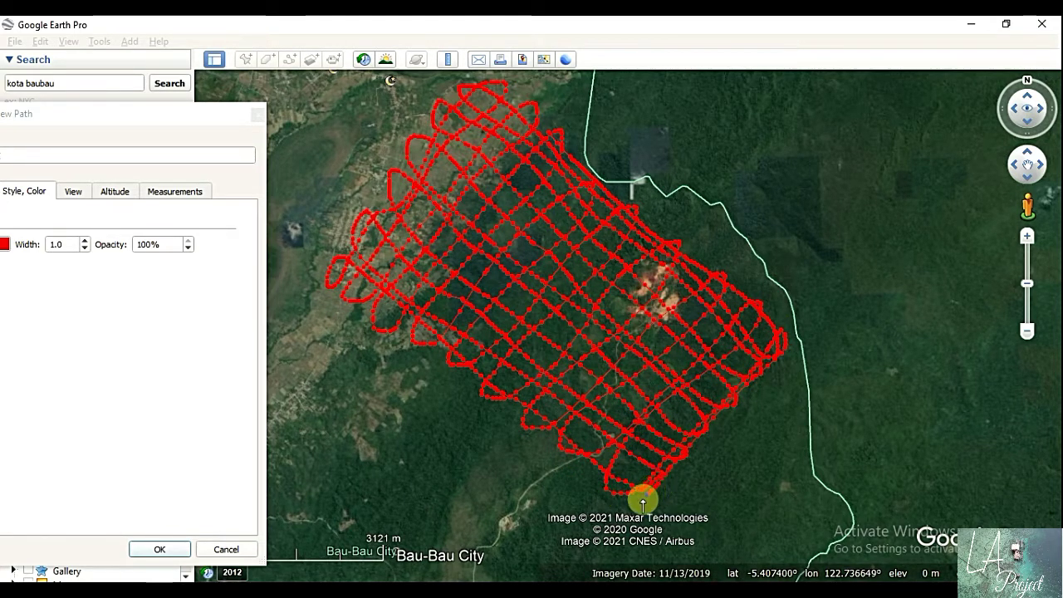
pyautogui.click(194, 114)
pyautogui.moveTo(174, 119); pyautogui.dragTo(368, 64)
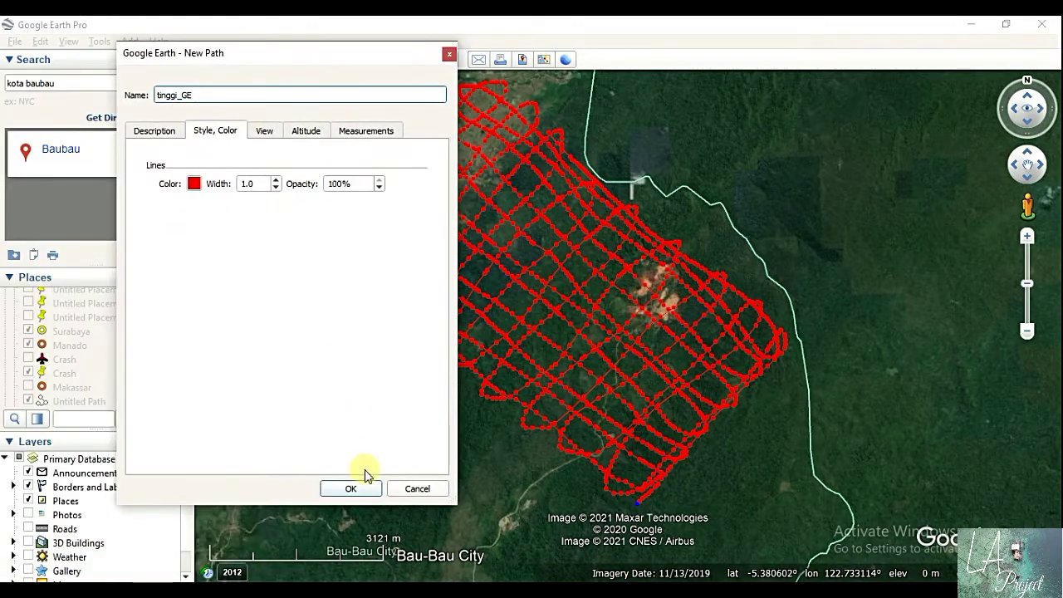
pyautogui.click(349, 488)
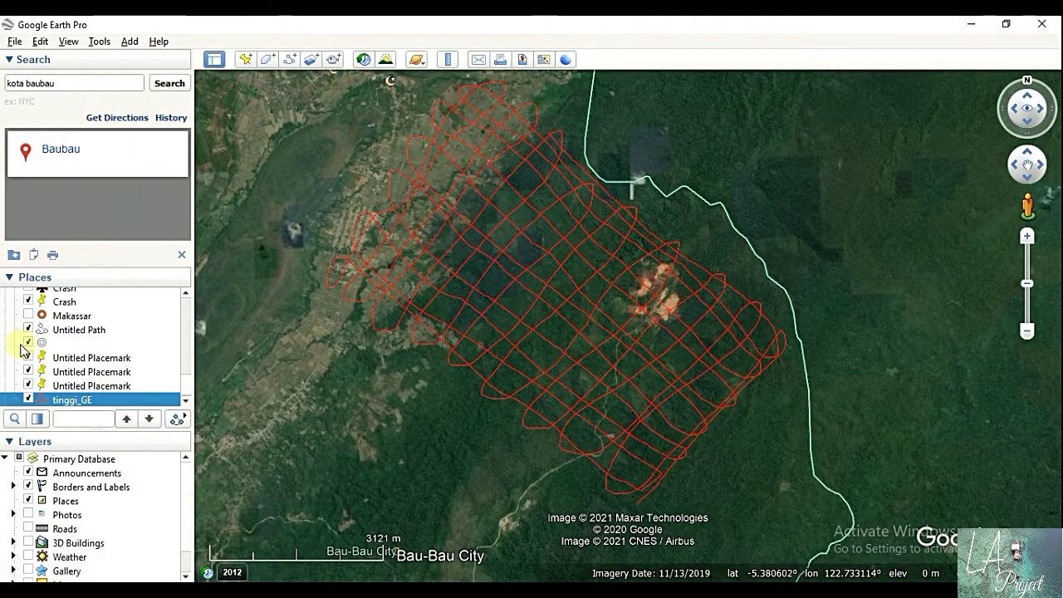
# Start saving the tinggi_GE path as a file and create a folder named Latihan Ekstrak Tinggi inside SIG.
pyautogui.rightClick(77, 404)
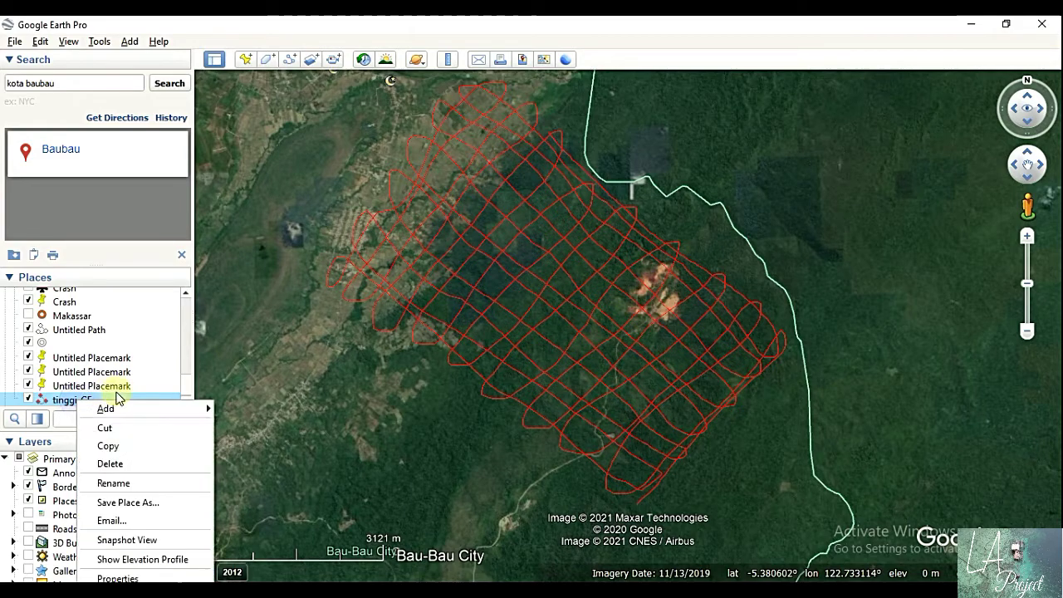
pyautogui.click(142, 501)
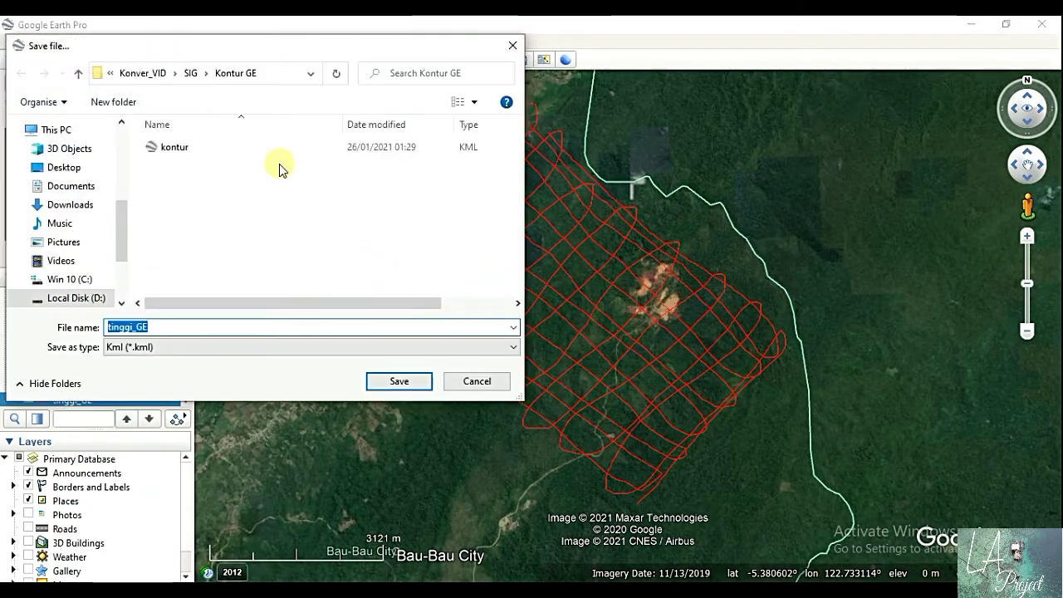
pyautogui.click(190, 73)
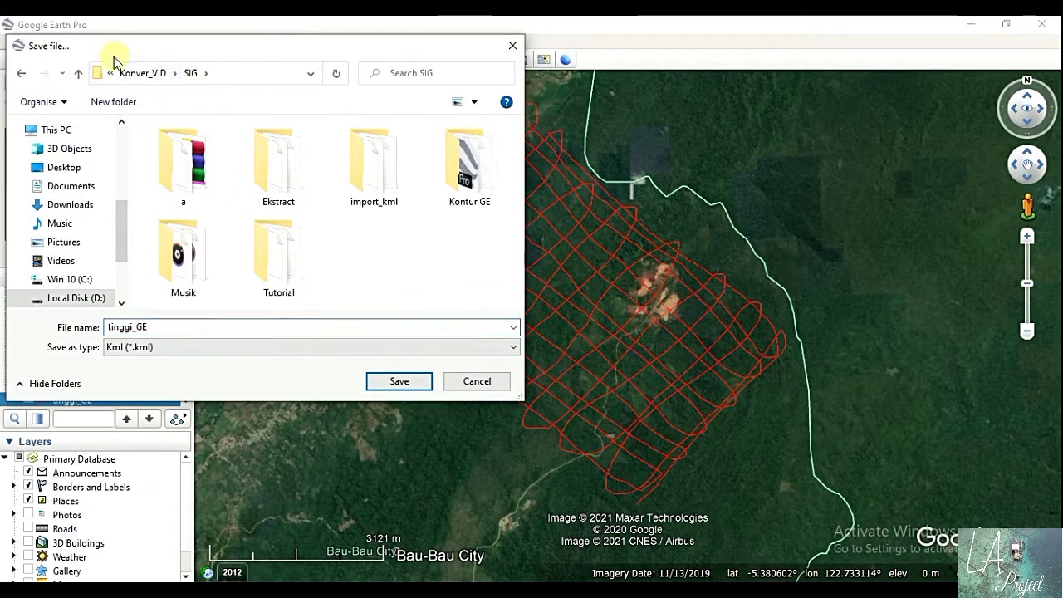
pyautogui.click(113, 101)
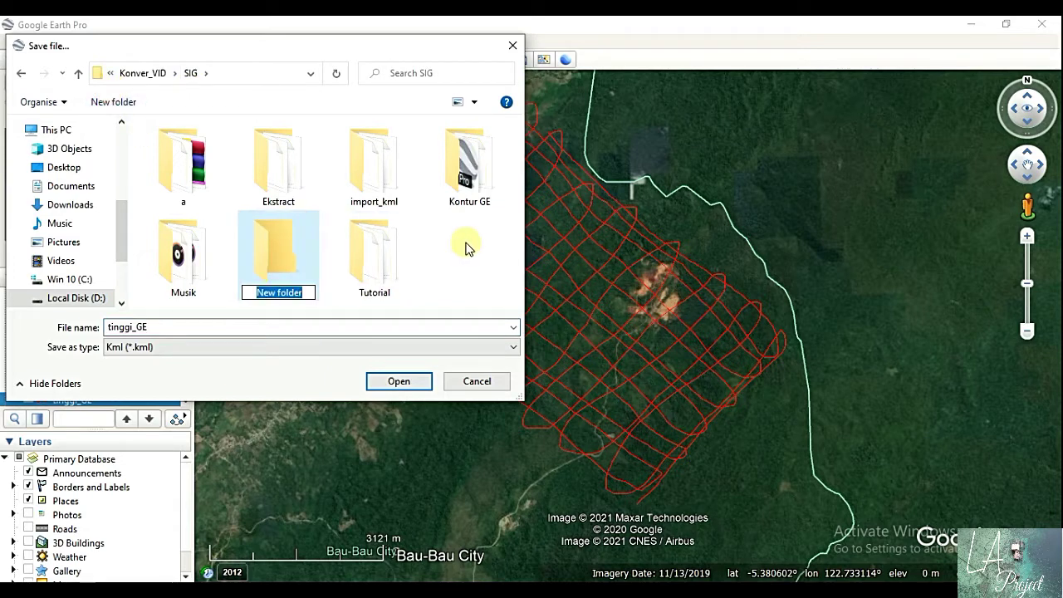
pyautogui.write('Latohan Ekstrak')
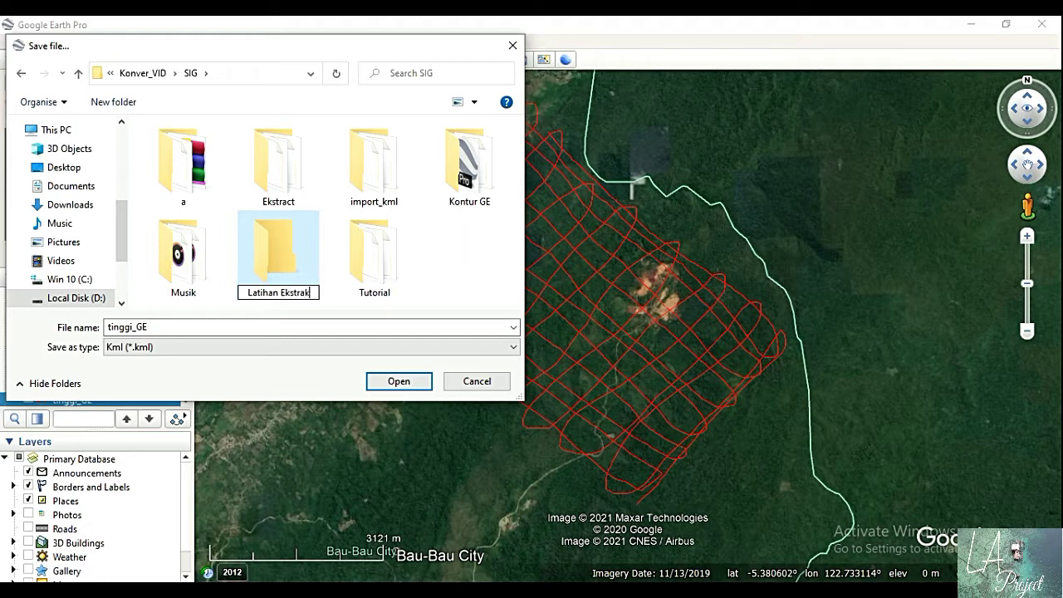
pyautogui.write('nggi')
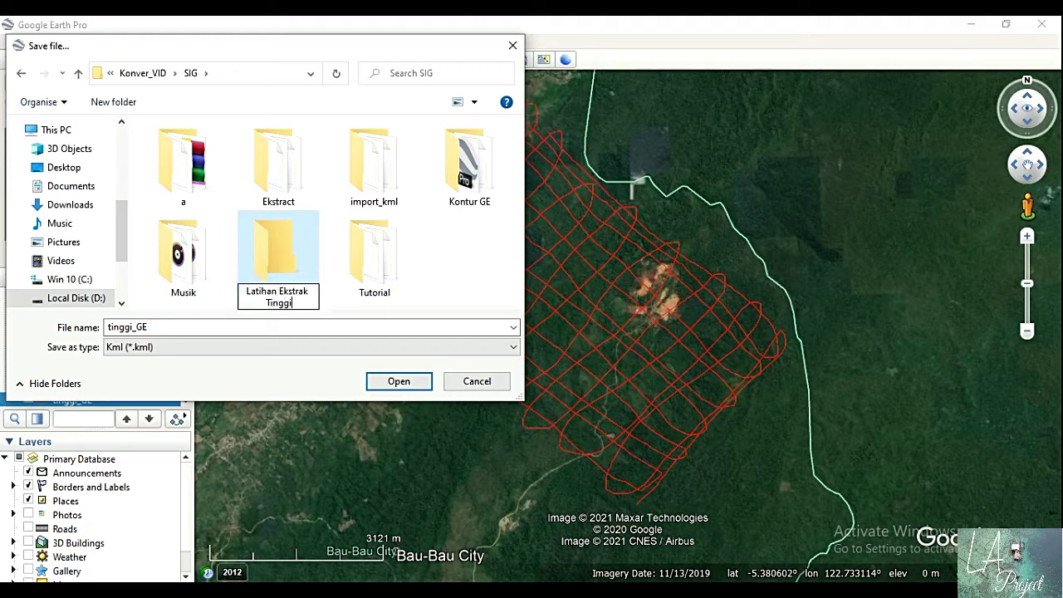
pyautogui.click(391, 266)
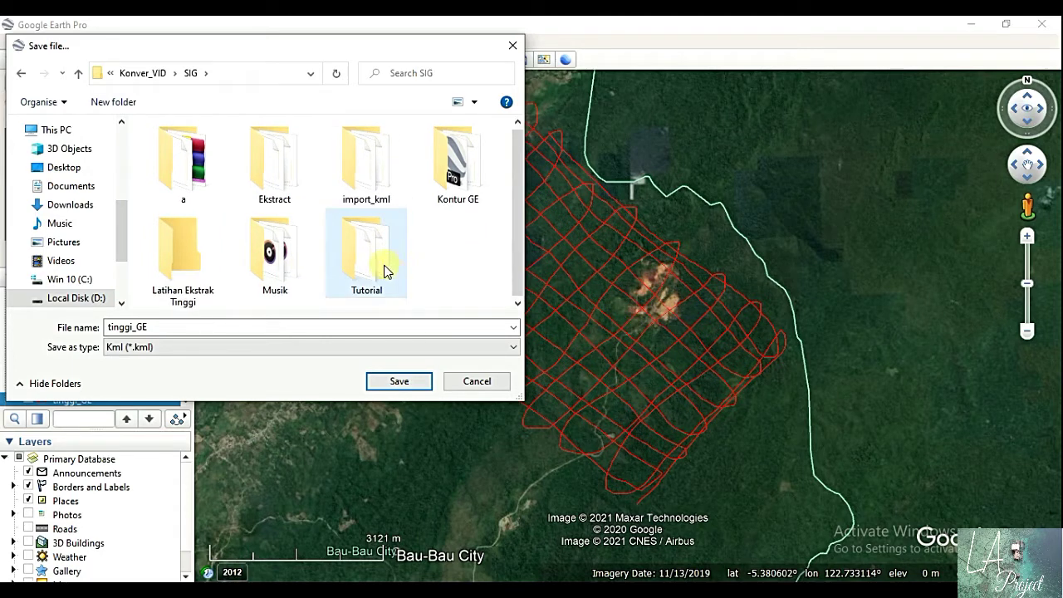
# Save the path as tinggi_GE in KML format inside the Latihan Ekstrak Tinggi folder.
pyautogui.click(201, 260)
pyautogui.doubleClick(202, 260)
pyautogui.click(192, 347)
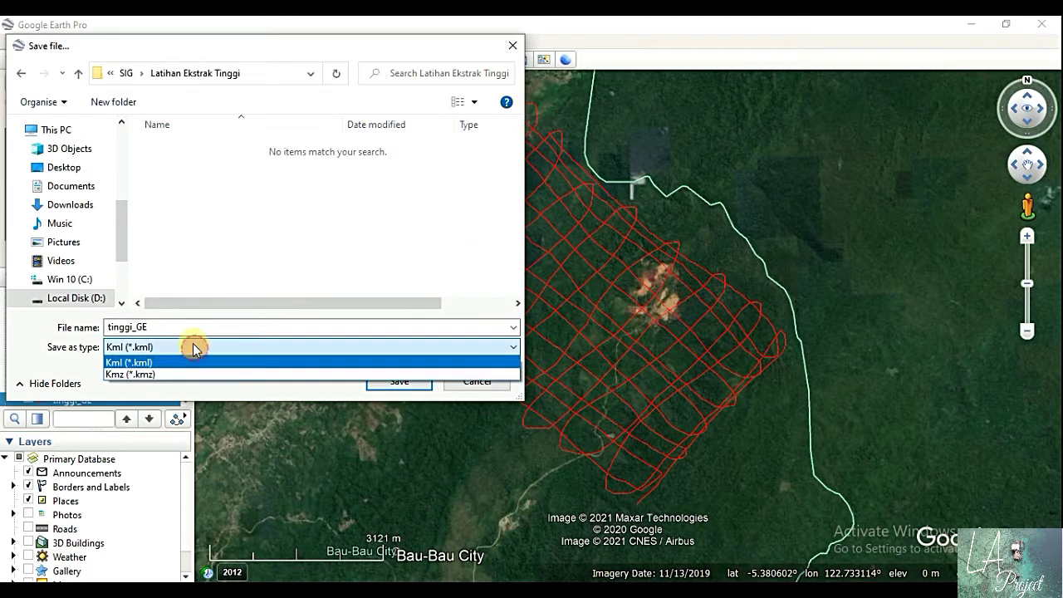
pyautogui.click(154, 363)
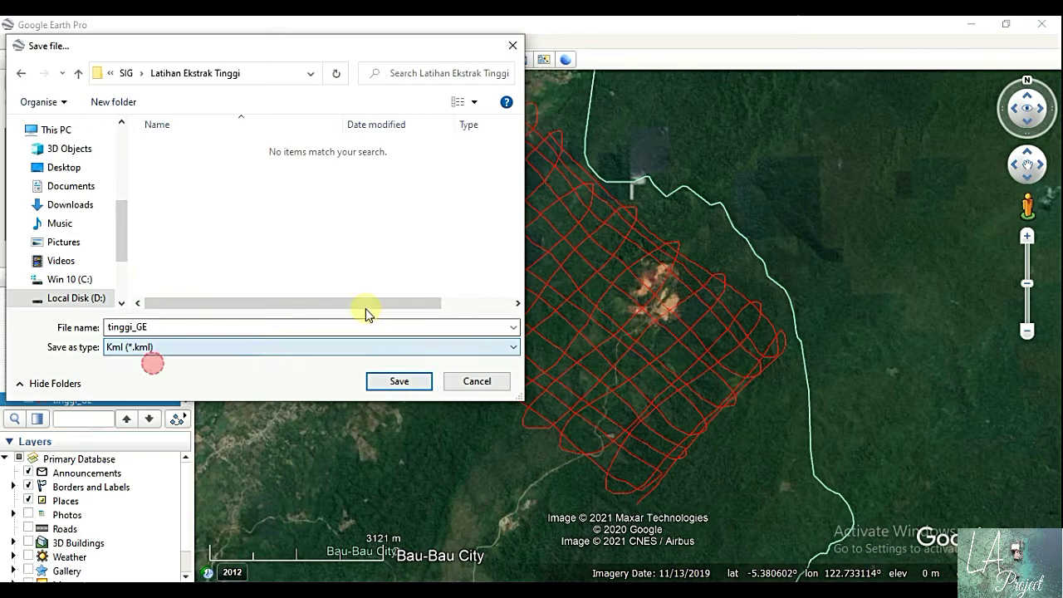
pyautogui.click(378, 381)
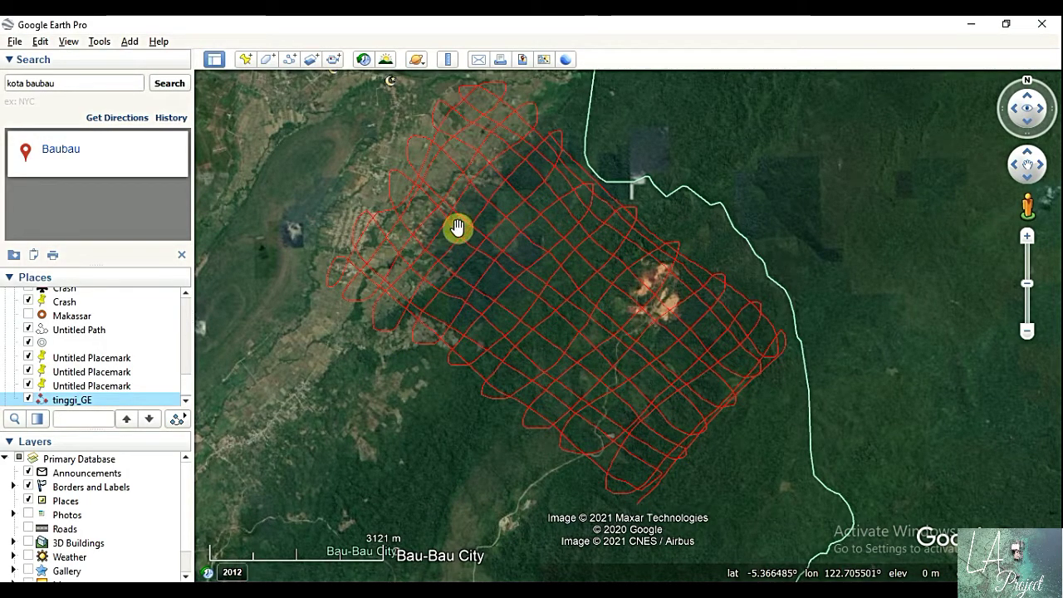
pyautogui.moveTo(510, 214); pyautogui.dragTo(501, 235)
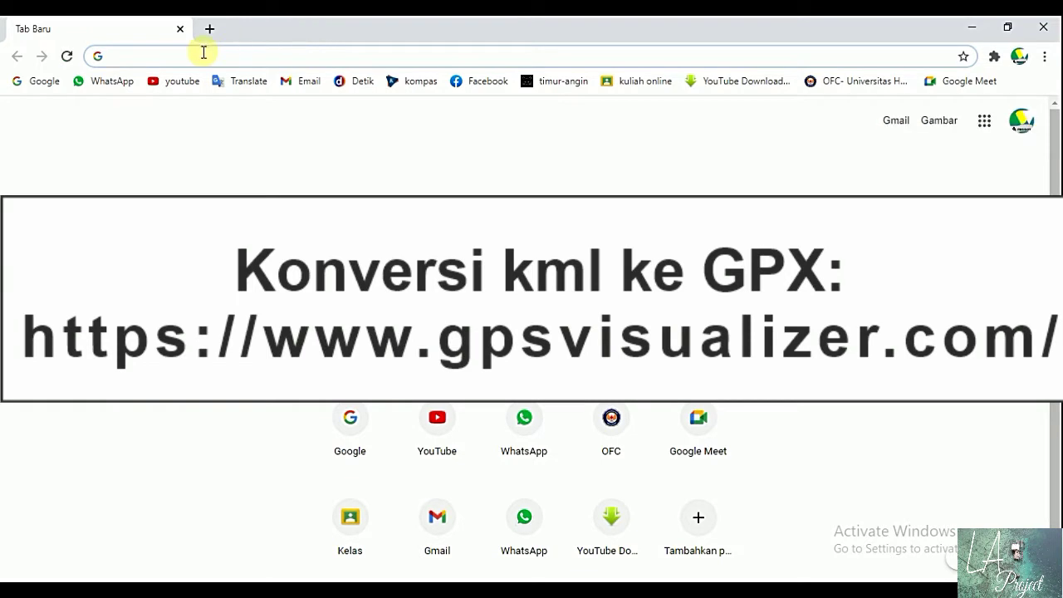
# Switch to the web browser, load gpsvisualizer.com and go to its Look up elevations page.
pyautogui.write('gp')
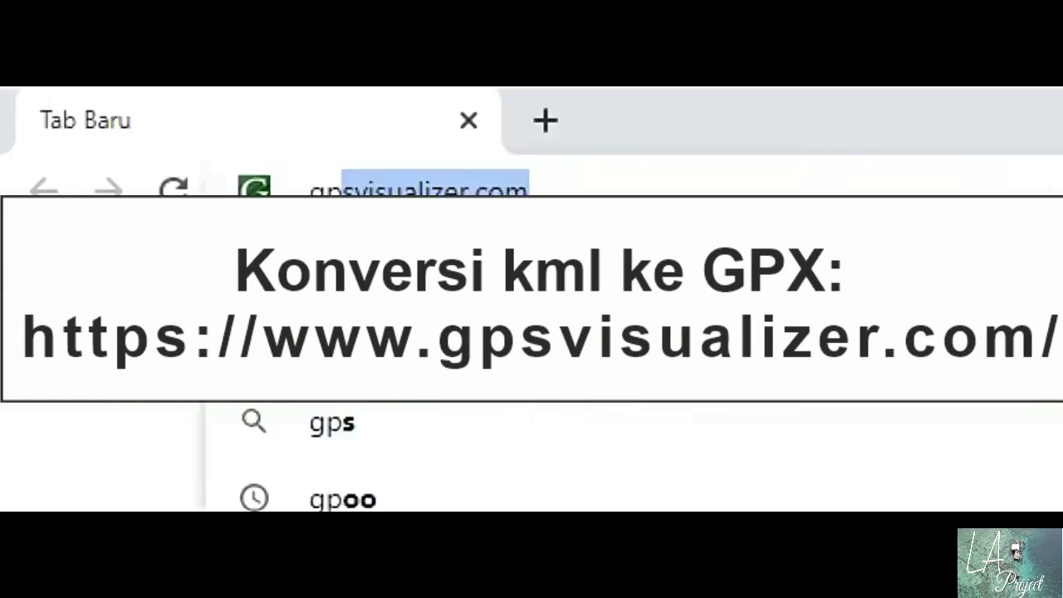
pyautogui.press('Return')
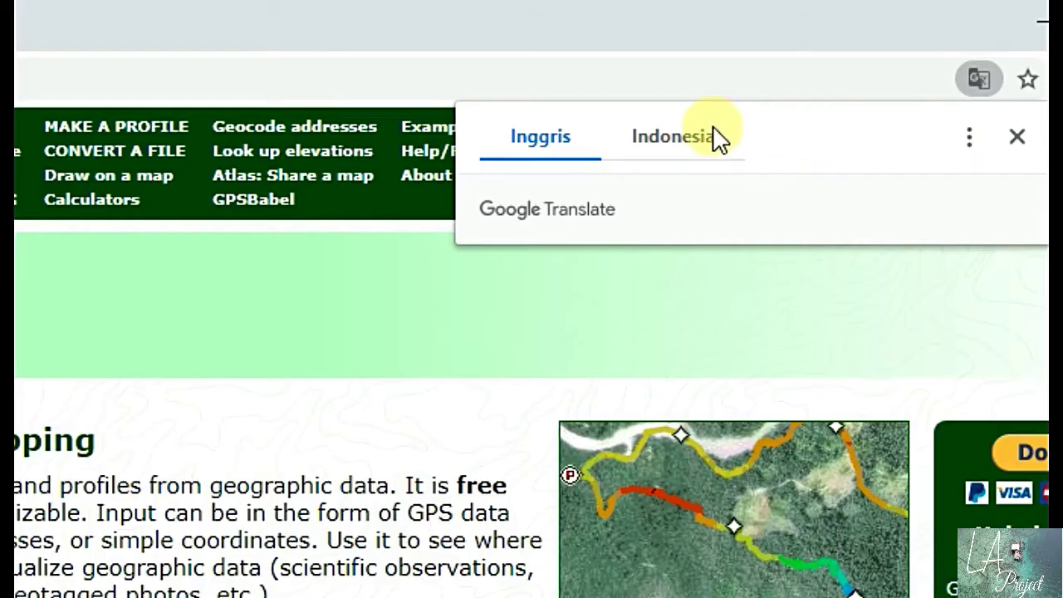
pyautogui.click(1011, 135)
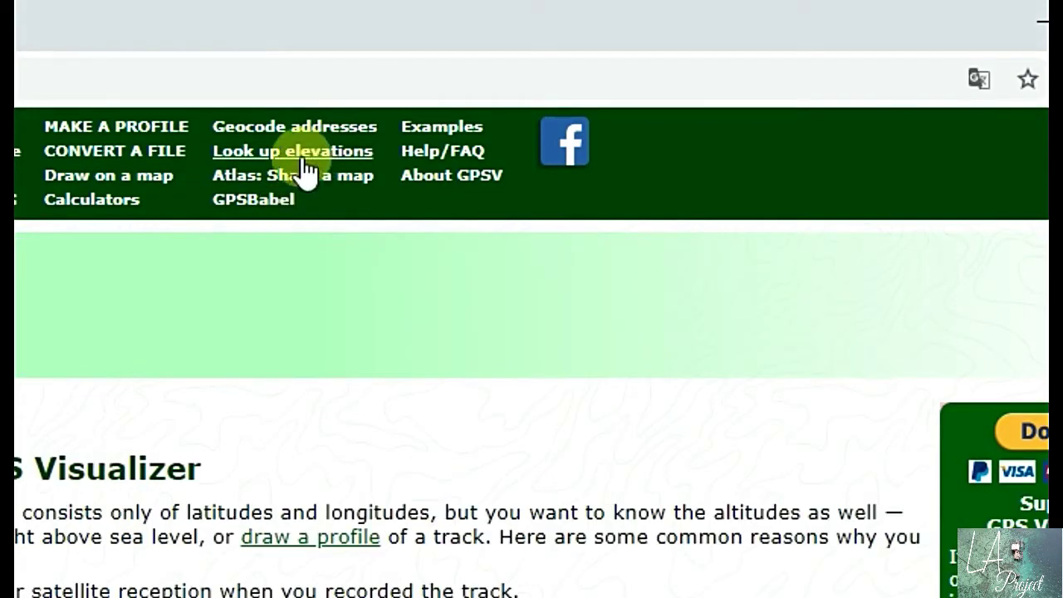
pyautogui.click(296, 150)
# Choose tinggi_GE.kml from SIG > Latihan Ekstrak Tinggi as the upload file for the DEM database form.
pyautogui.scroll(-3, 485, 250)
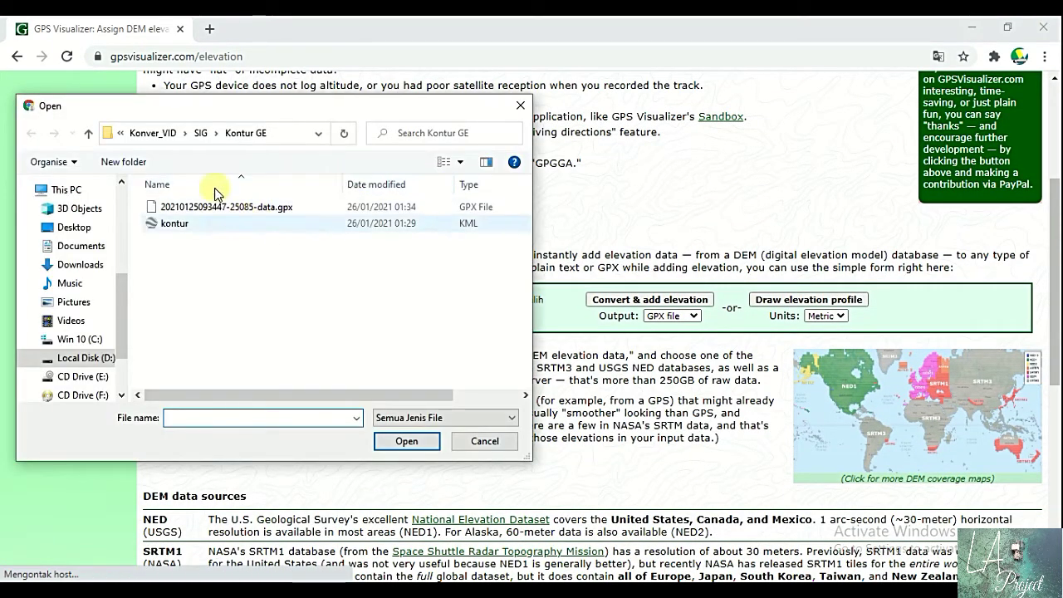
pyautogui.click(200, 133)
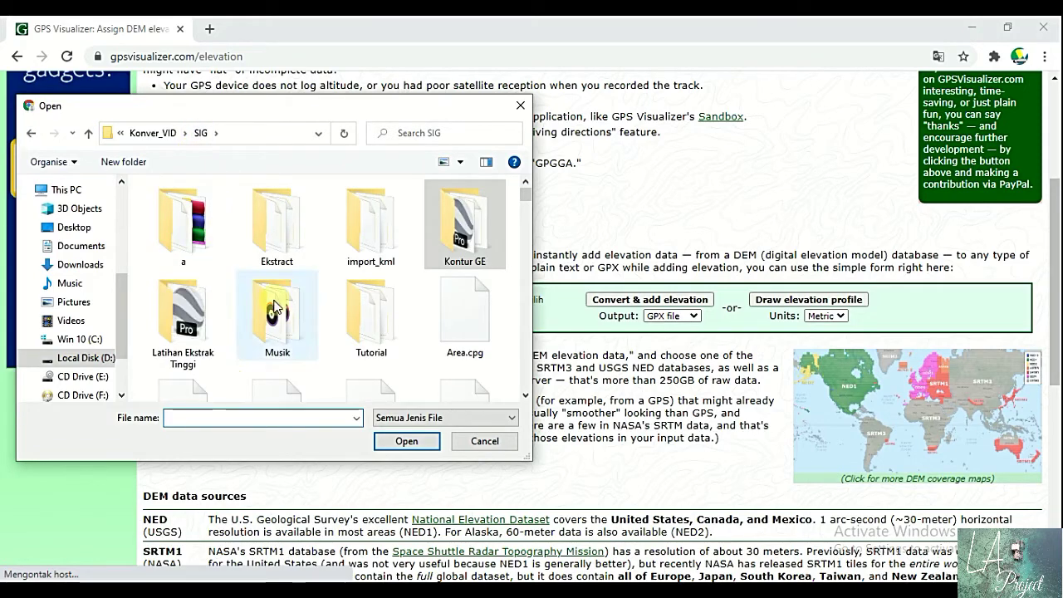
pyautogui.doubleClick(185, 326)
pyautogui.doubleClick(192, 208)
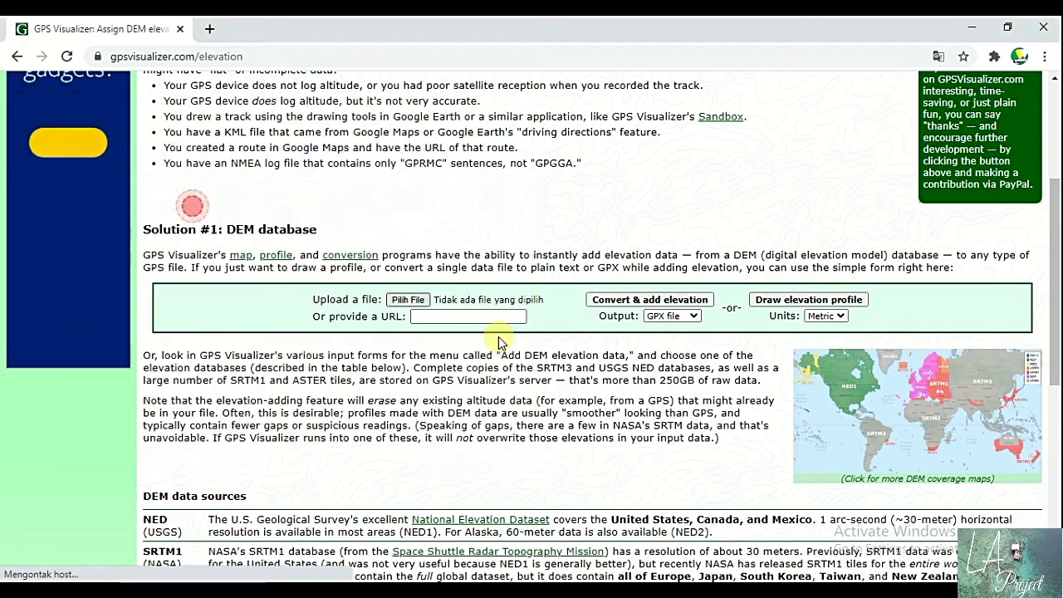
# Convert the uploaded KML with elevation added, using GPX file as the output, and download the converted file.
pyautogui.click(682, 317)
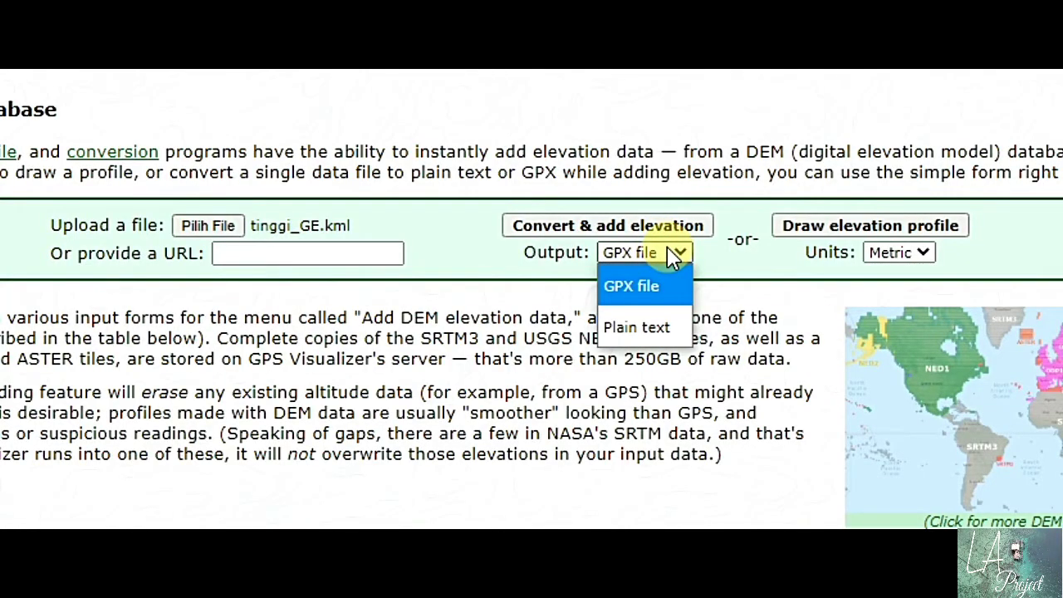
pyautogui.click(622, 285)
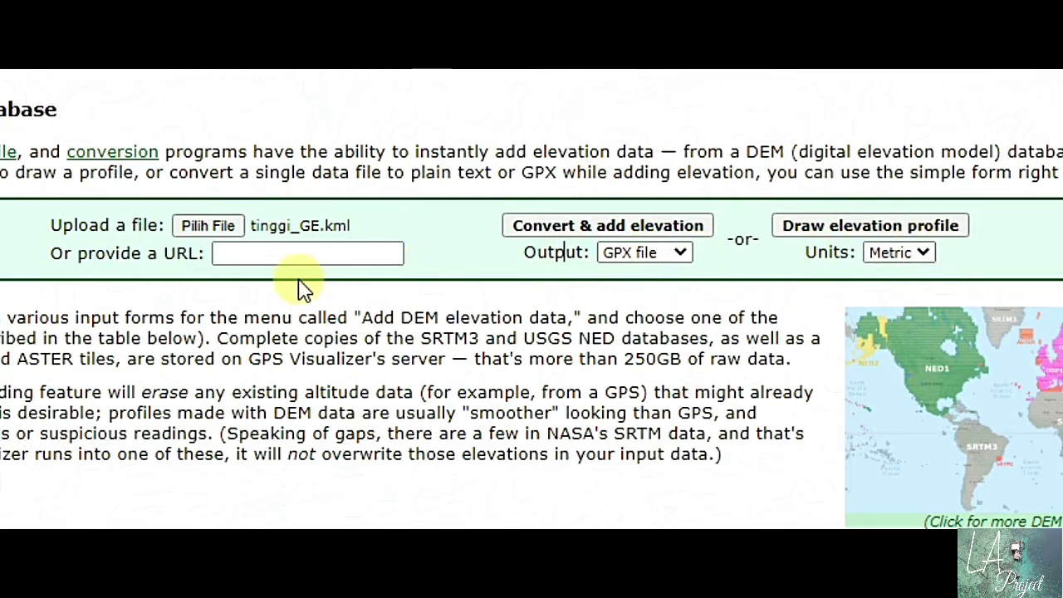
pyautogui.scroll(3, 302, 287)
pyautogui.scroll(-3, 304, 280)
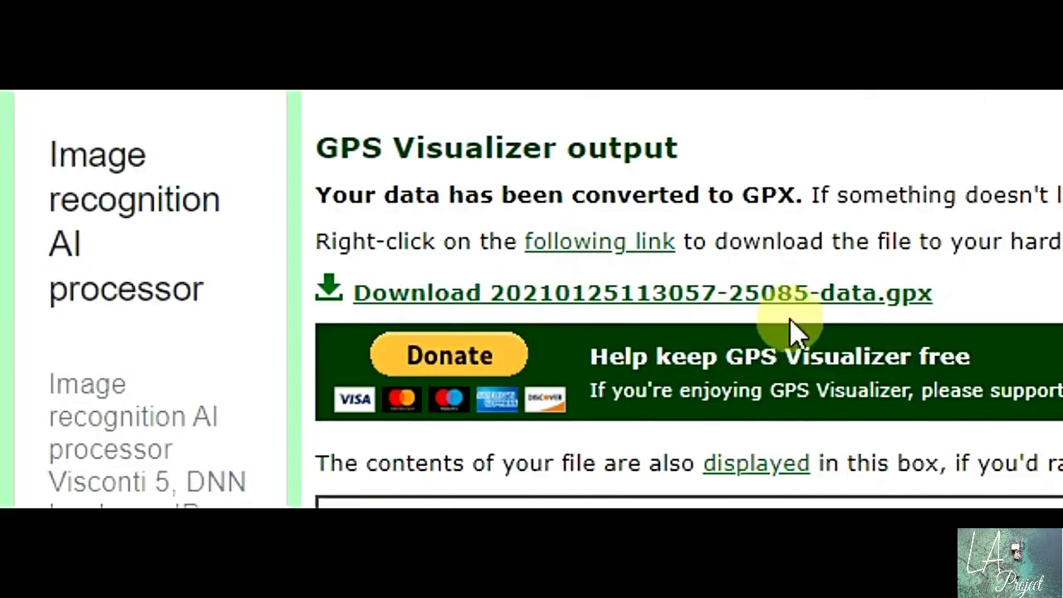
pyautogui.click(849, 297)
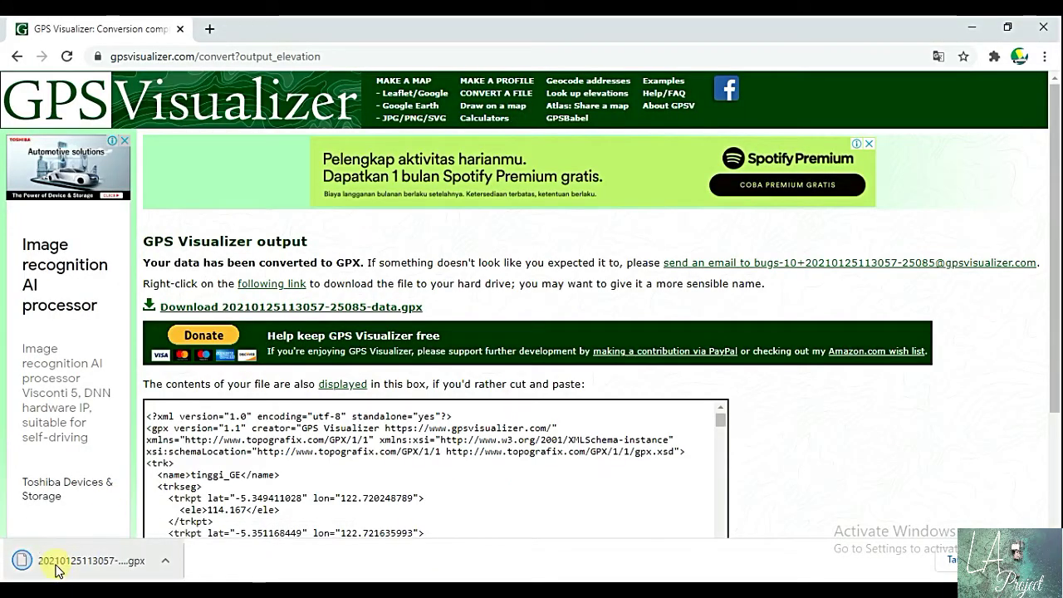
# Show the downloaded GPX file in its folder and cut it from Downloads.
pyautogui.rightClick(56, 569)
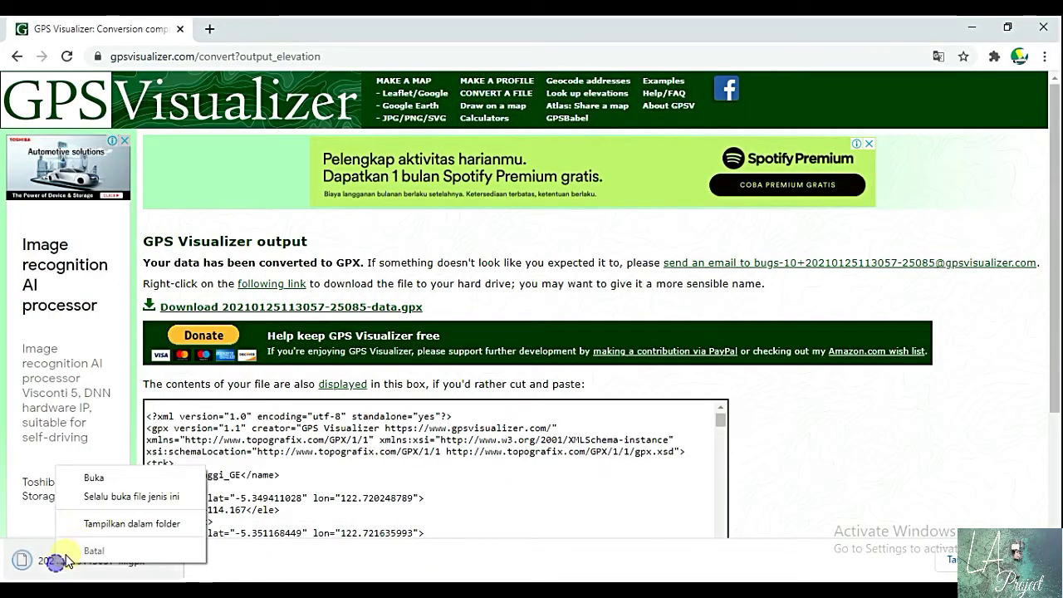
pyautogui.click(90, 523)
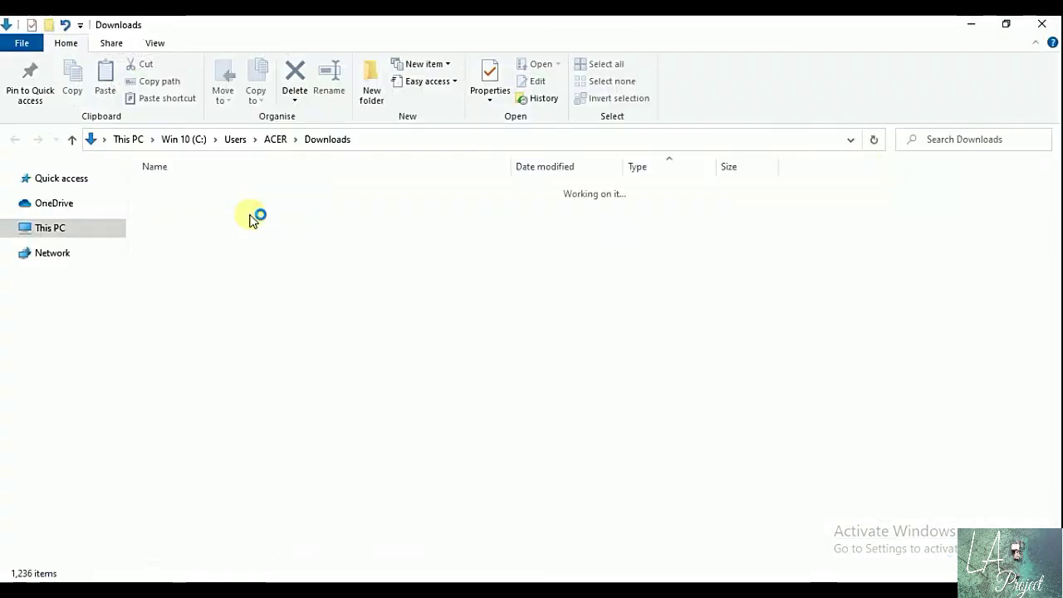
pyautogui.rightClick(240, 210)
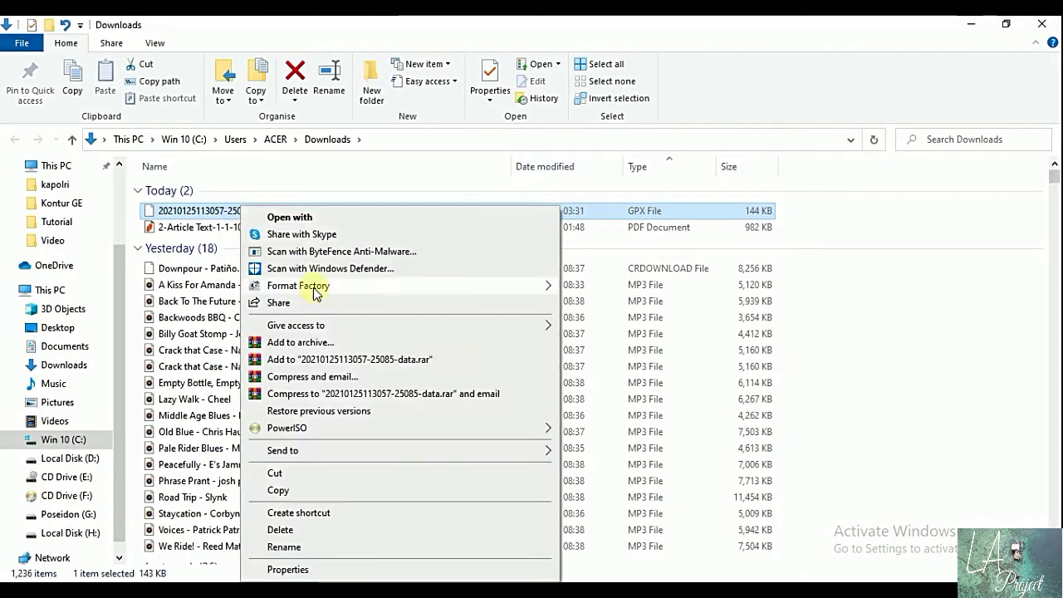
pyautogui.click(292, 472)
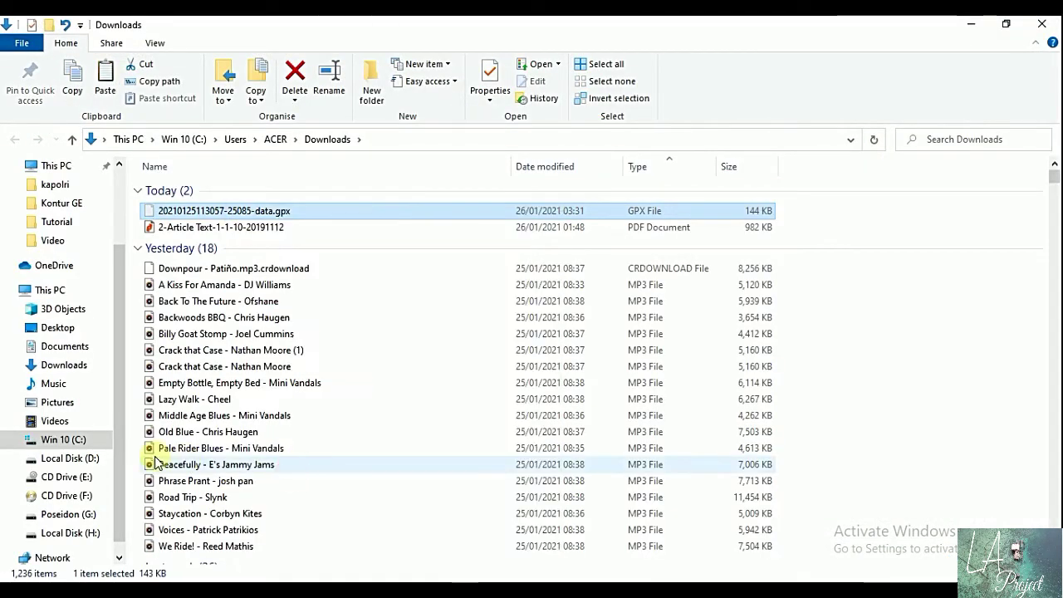
# Paste the GPX file into the Latihan Ekstrak Tinggi folder under D:\Konver_VID\SIG.
pyautogui.click(70, 457)
pyautogui.click(210, 303)
pyautogui.doubleClick(223, 304)
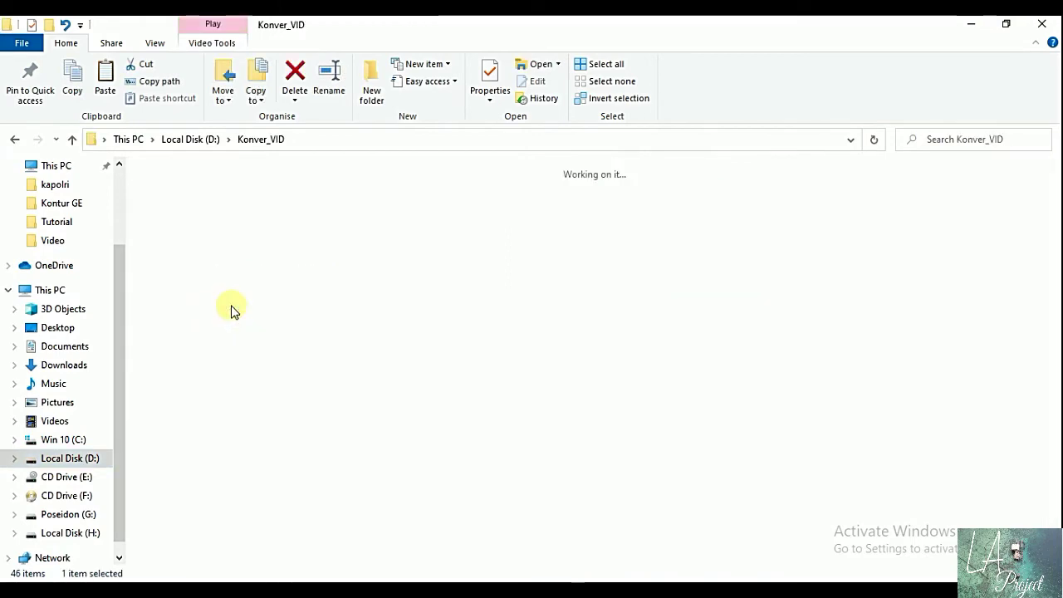
pyautogui.click(279, 209)
pyautogui.doubleClick(289, 233)
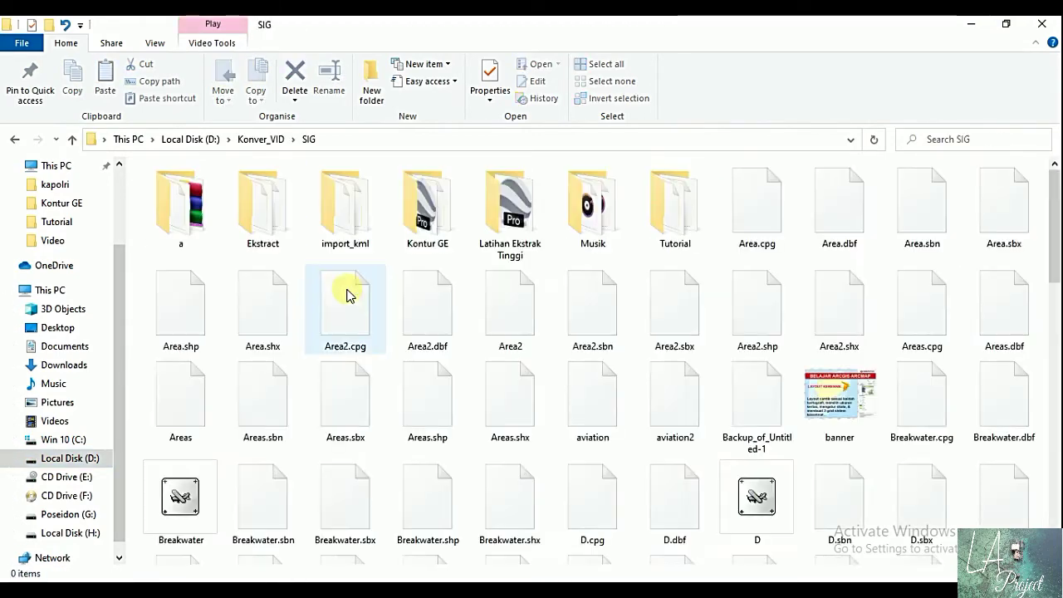
pyautogui.doubleClick(529, 256)
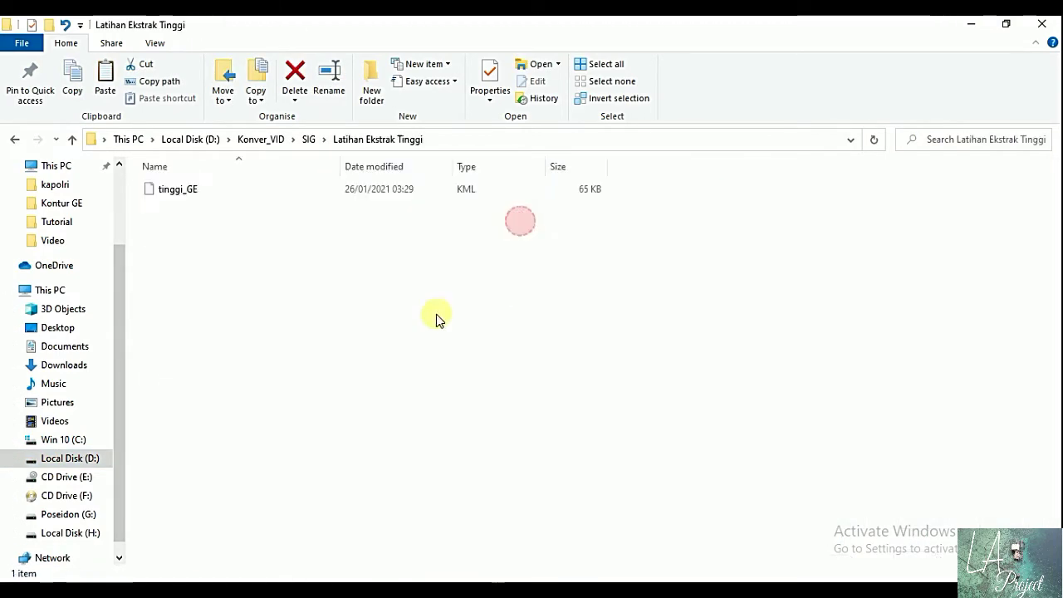
pyautogui.rightClick(341, 294)
pyautogui.click(409, 404)
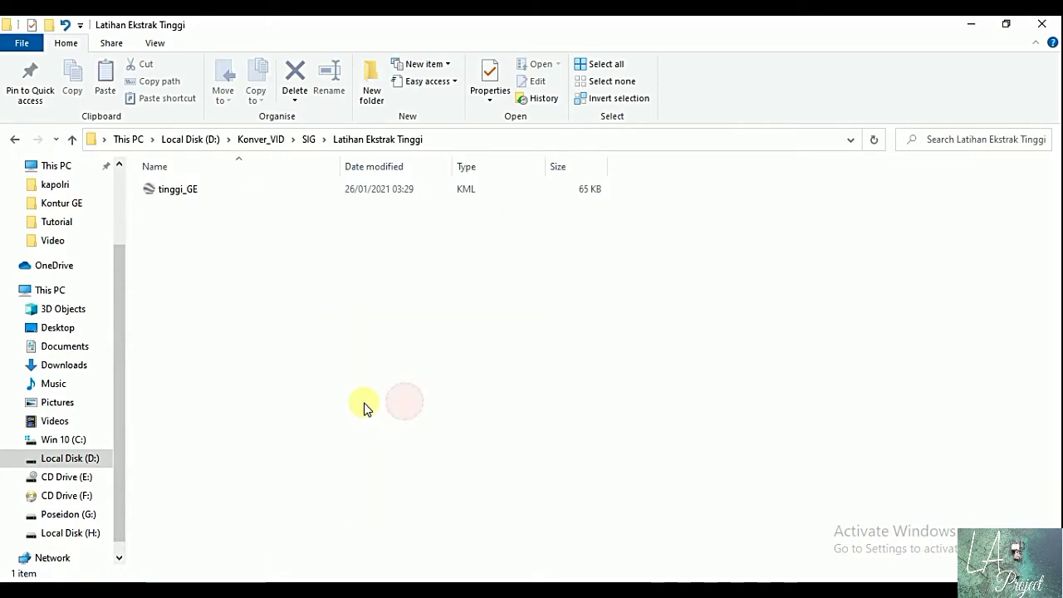
pyautogui.click(326, 365)
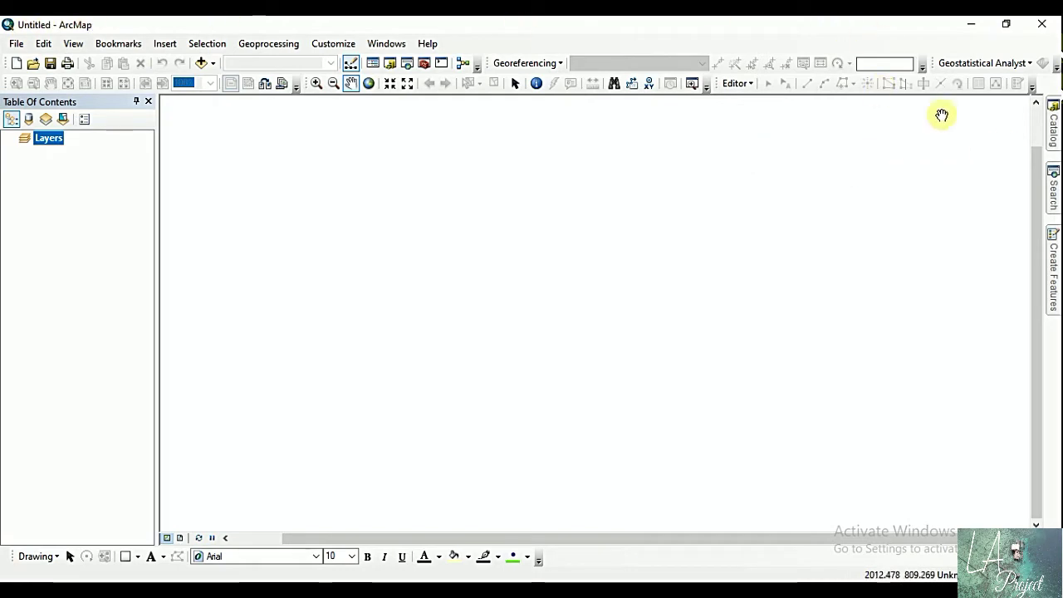
# Switch to ArcMap, display ArcToolbox and set it to auto-hide.
pyautogui.click(425, 64)
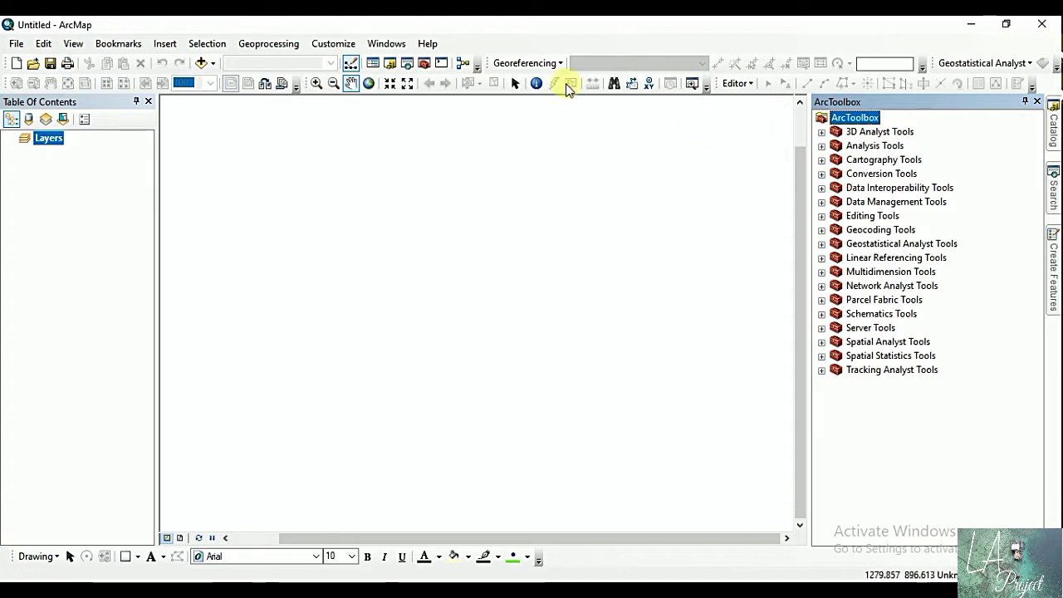
pyautogui.click(1025, 101)
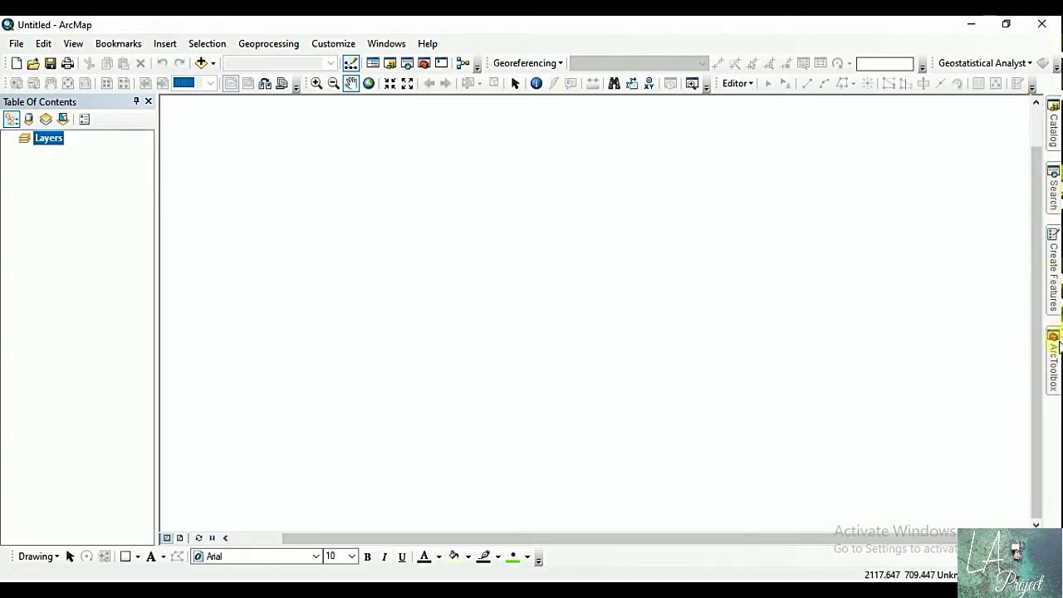
pyautogui.moveTo(1057, 348)
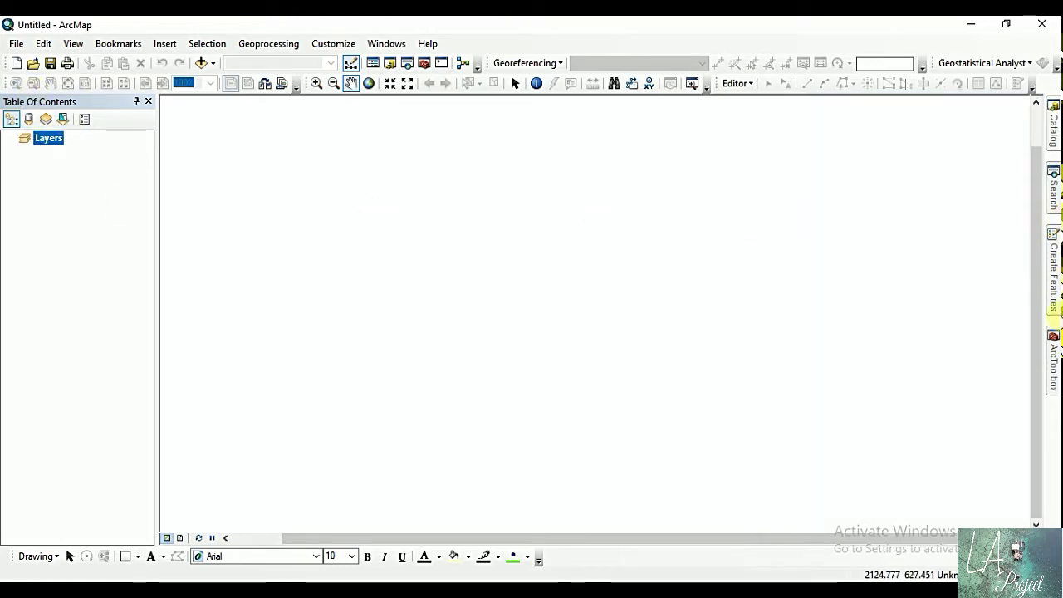
pyautogui.click(1056, 341)
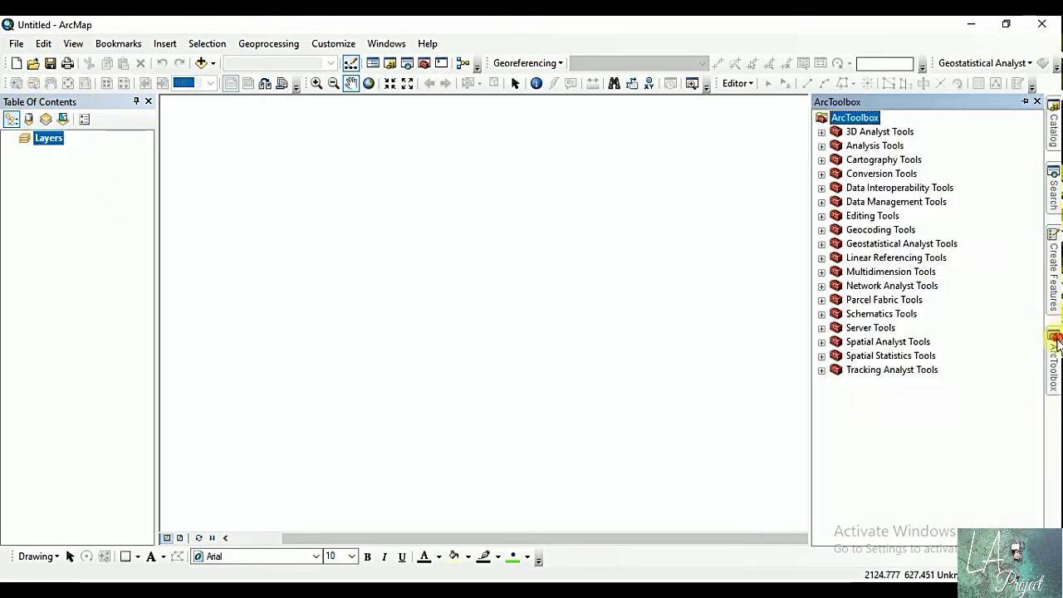
pyautogui.click(821, 175)
pyautogui.click(837, 202)
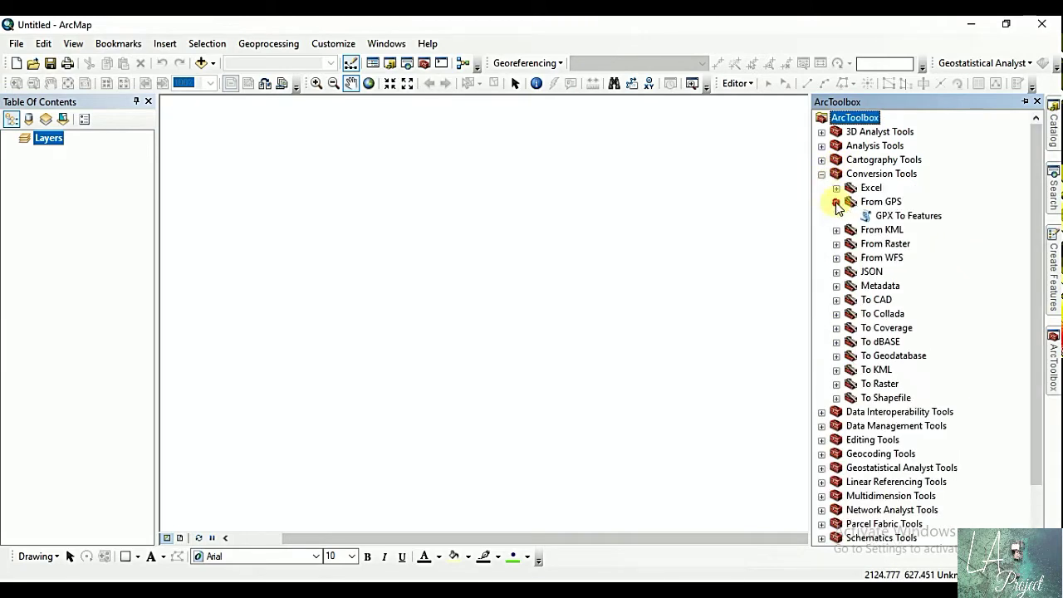
pyautogui.doubleClick(907, 217)
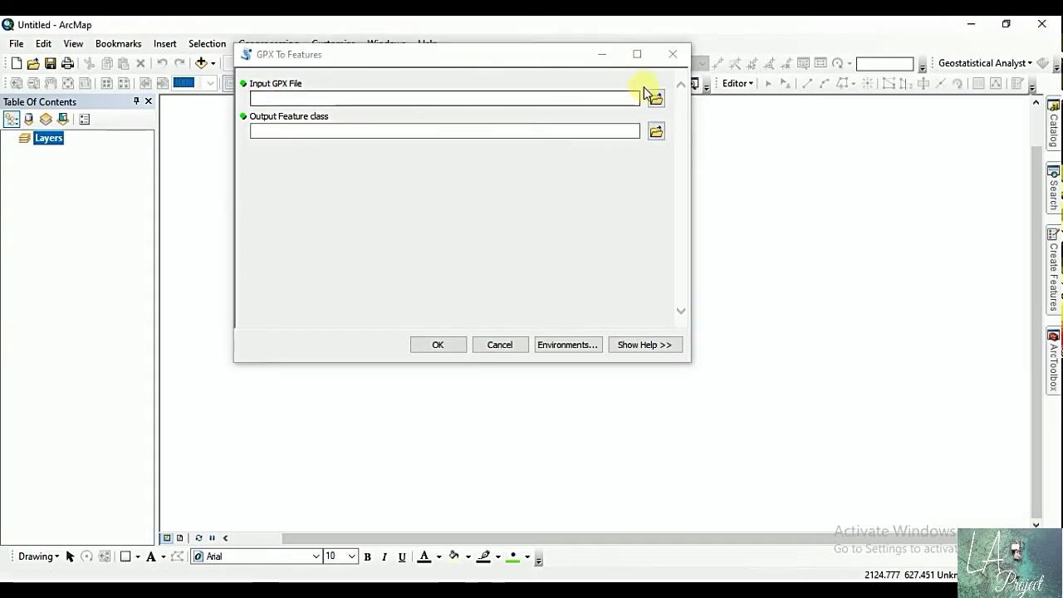
pyautogui.click(656, 98)
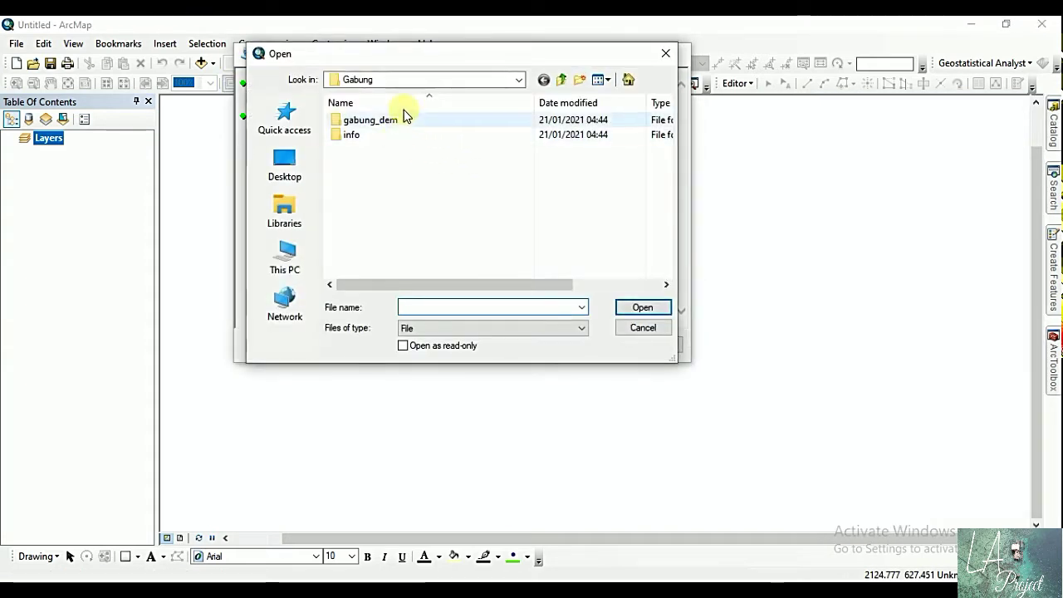
pyautogui.click(562, 80)
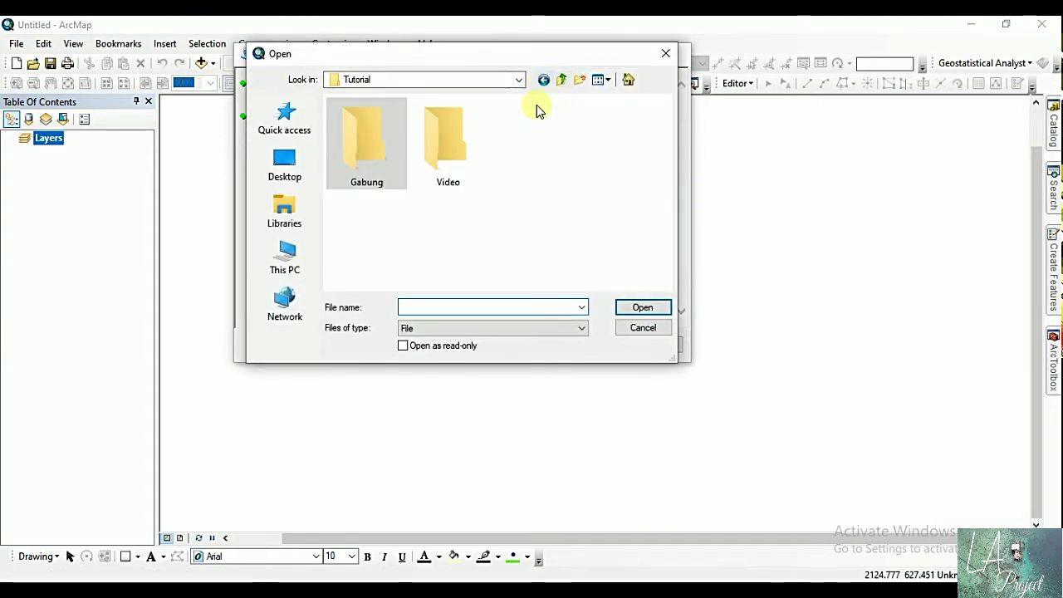
pyautogui.click(562, 80)
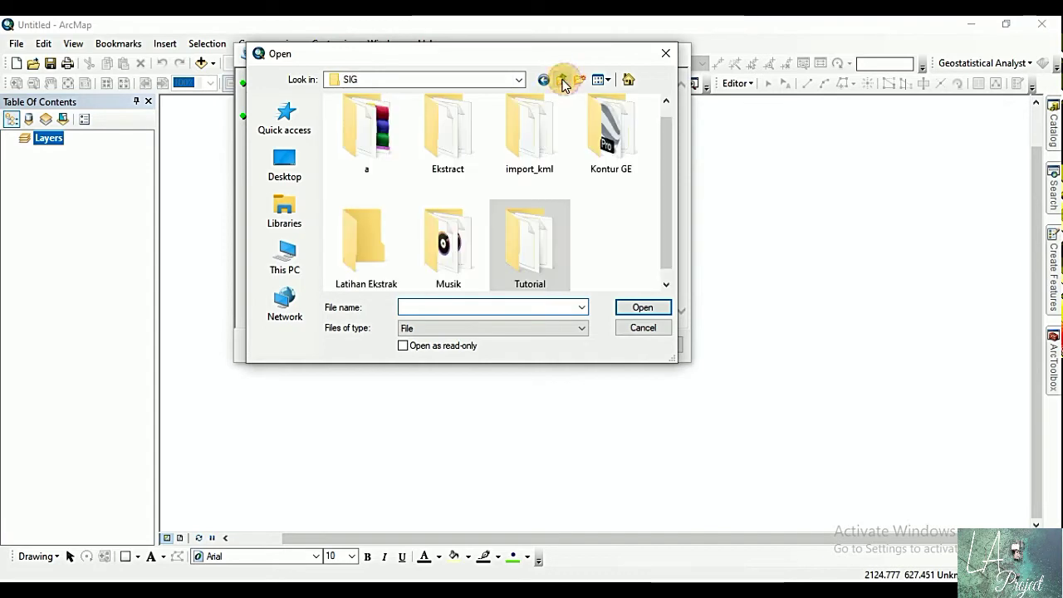
pyautogui.doubleClick(373, 249)
pyautogui.doubleClick(412, 121)
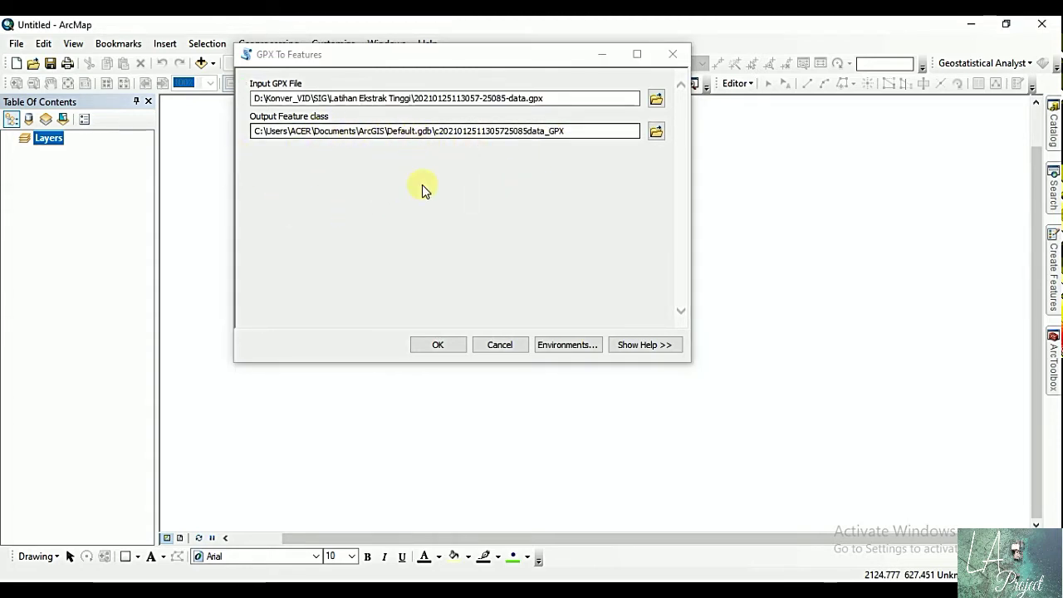
pyautogui.click(446, 344)
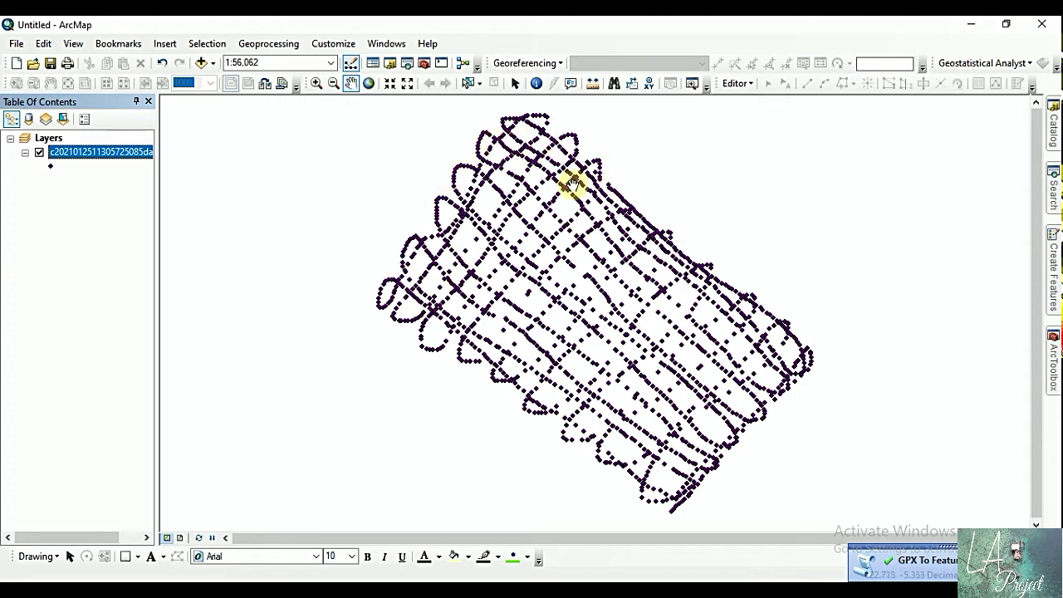
# Review the converted GPX layer's attribute table sorted by ascending Elevation, and close the table.
pyautogui.rightClick(92, 156)
pyautogui.click(155, 199)
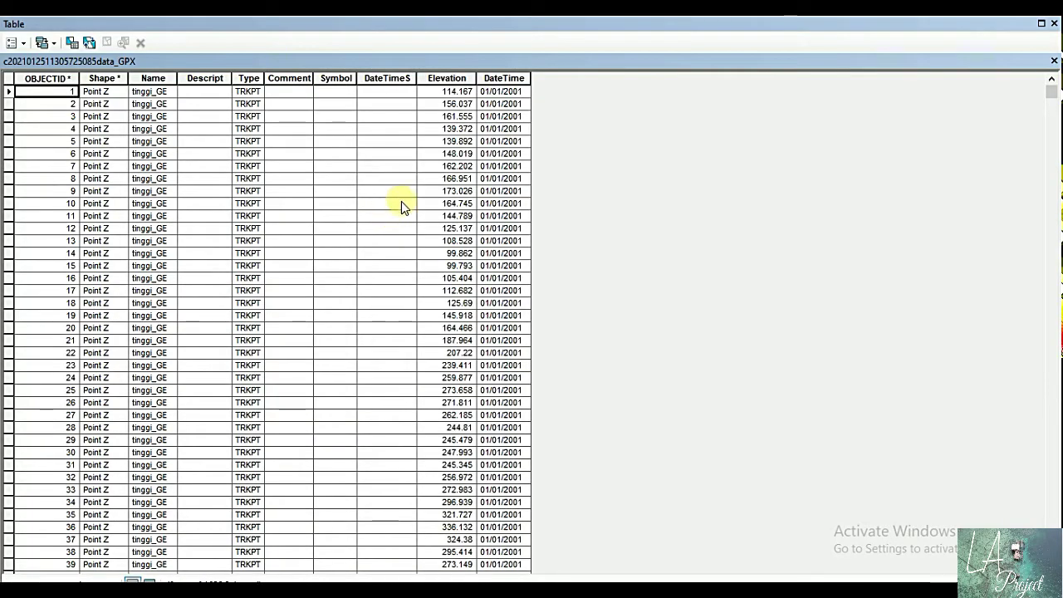
pyautogui.click(467, 77)
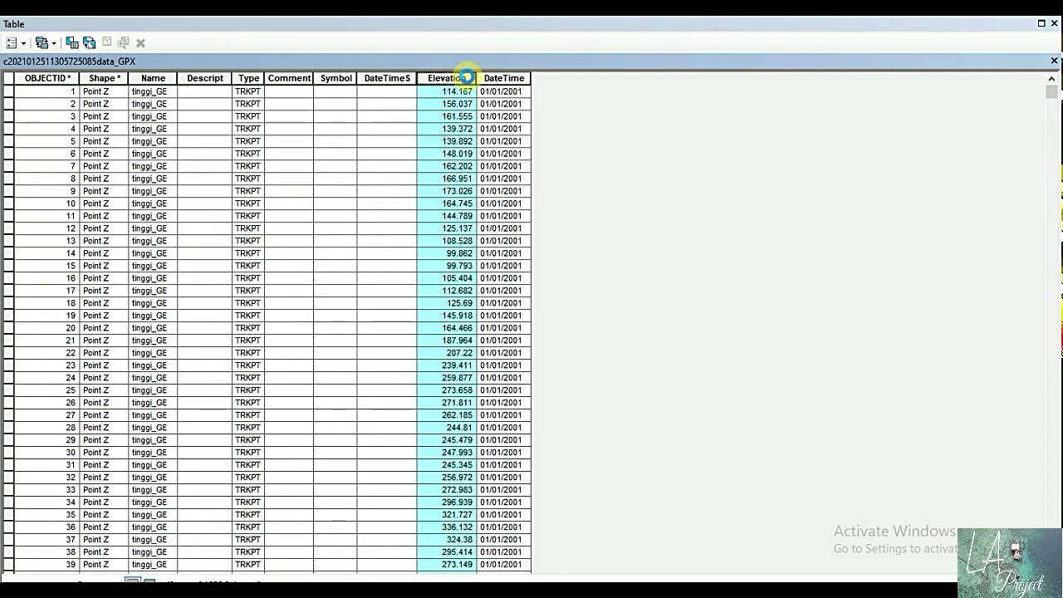
pyautogui.rightClick(467, 77)
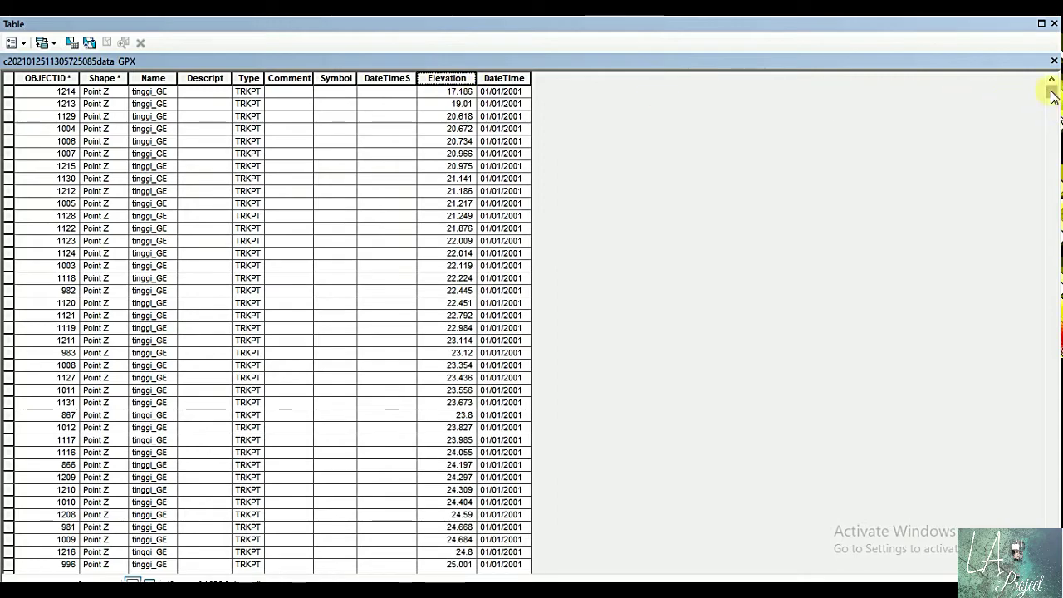
pyautogui.moveTo(1052, 96)
pyautogui.mouseDown()
pyautogui.moveTo(1051, 469)
pyautogui.moveTo(1052, 83)
pyautogui.mouseUp()
pyautogui.click(1054, 64)
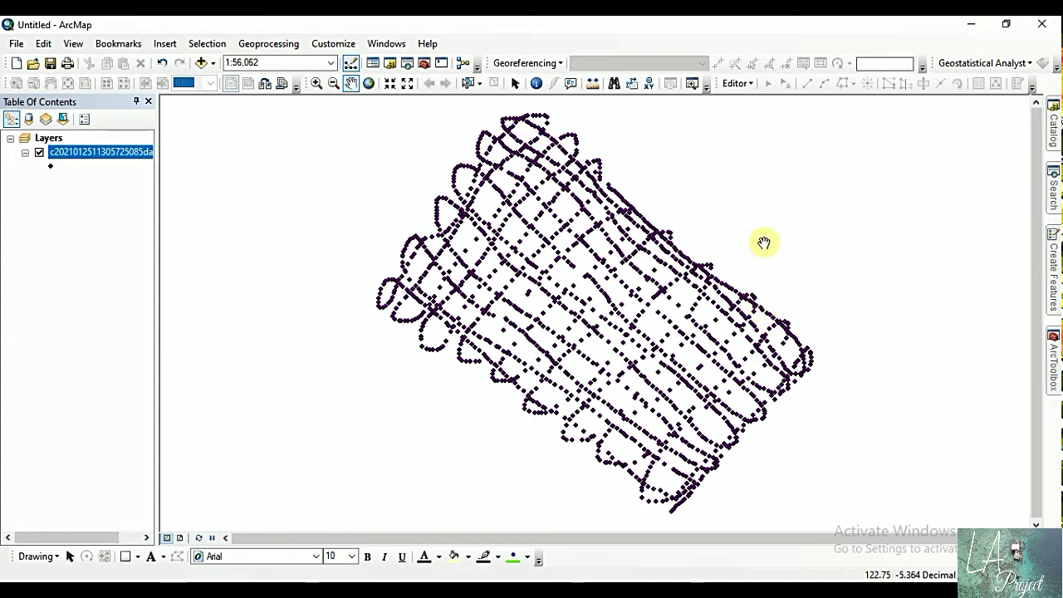
# Add the gabung_dem raster from D:\Konver_VID\SIG\Tutorial\Gabung to the map and keep the Catalog docked open.
pyautogui.click(1059, 132)
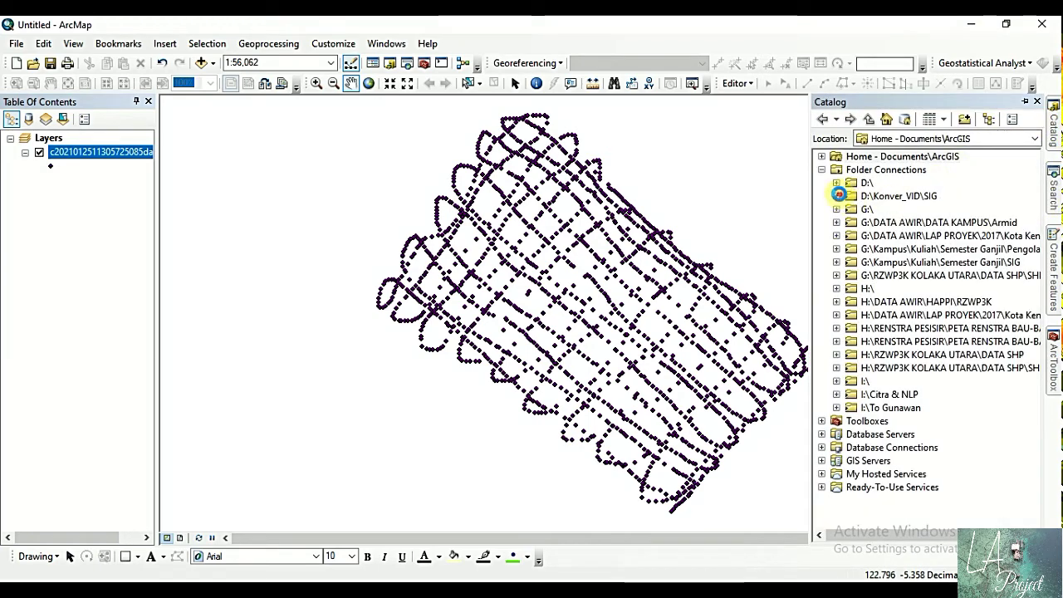
pyautogui.click(836, 196)
pyautogui.click(929, 222)
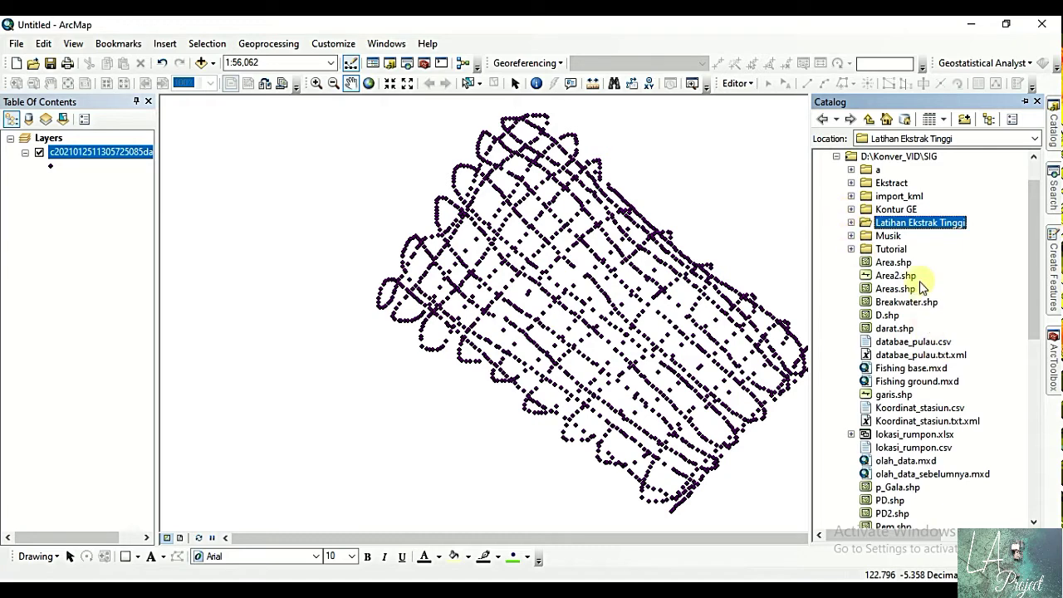
pyautogui.click(851, 249)
pyautogui.click(866, 263)
pyautogui.moveTo(920, 275); pyautogui.dragTo(36, 240)
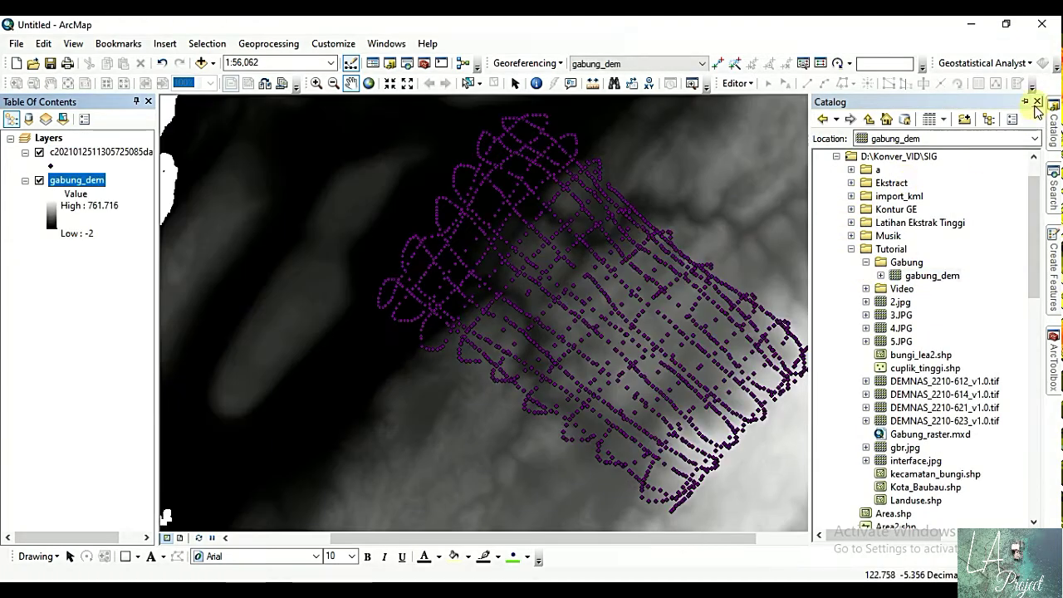
pyautogui.click(1038, 103)
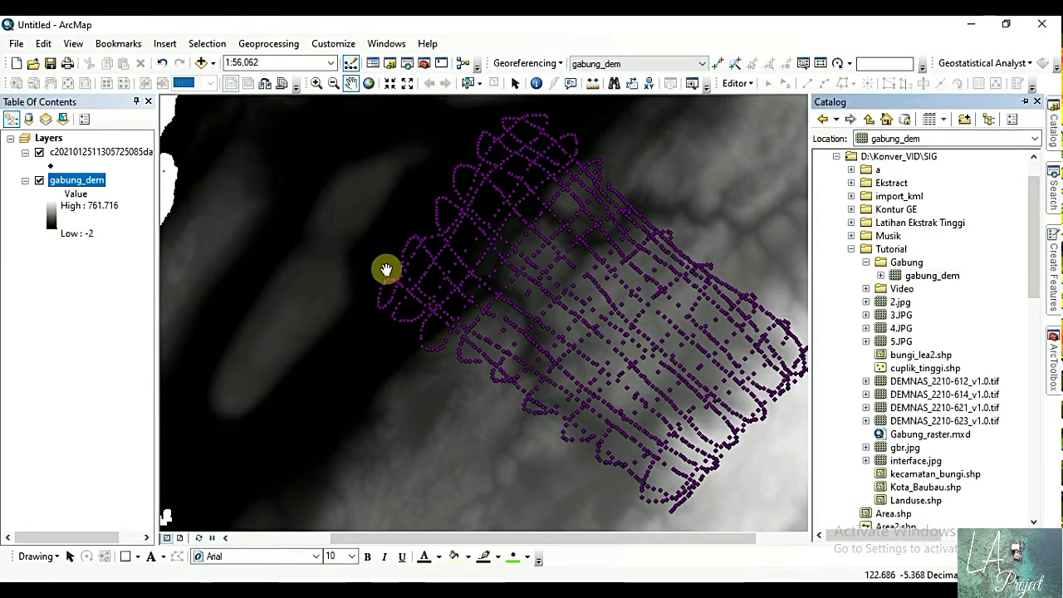
pyautogui.click(1024, 101)
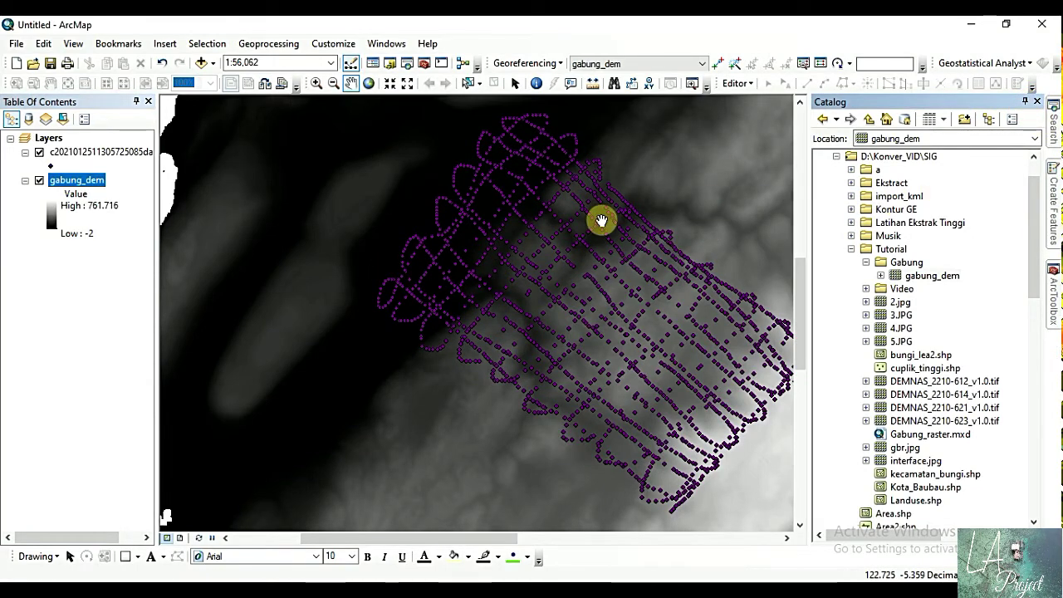
# Examine the GPX elevation points over the gabung_dem raster, both at the raster's full extent and close up.
pyautogui.moveTo(614, 214); pyautogui.dragTo(408, 205)
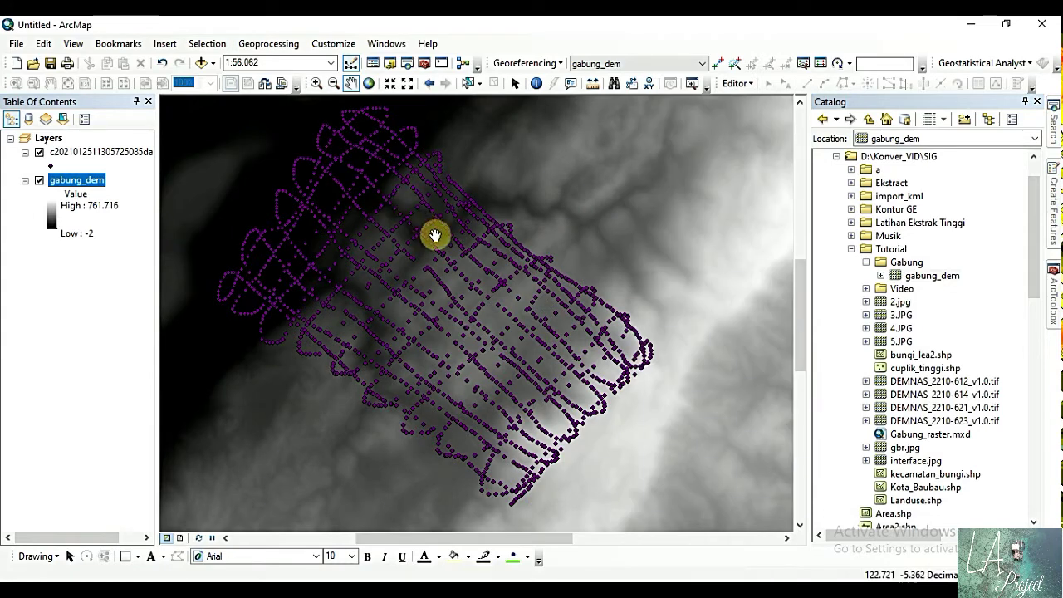
pyautogui.moveTo(460, 238); pyautogui.dragTo(524, 247)
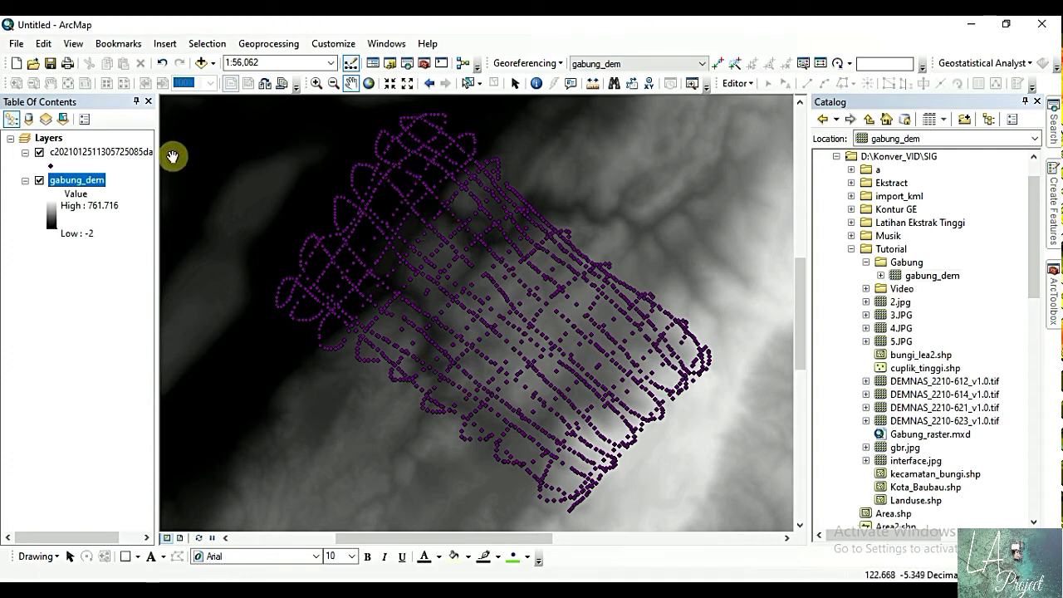
pyautogui.click(112, 155)
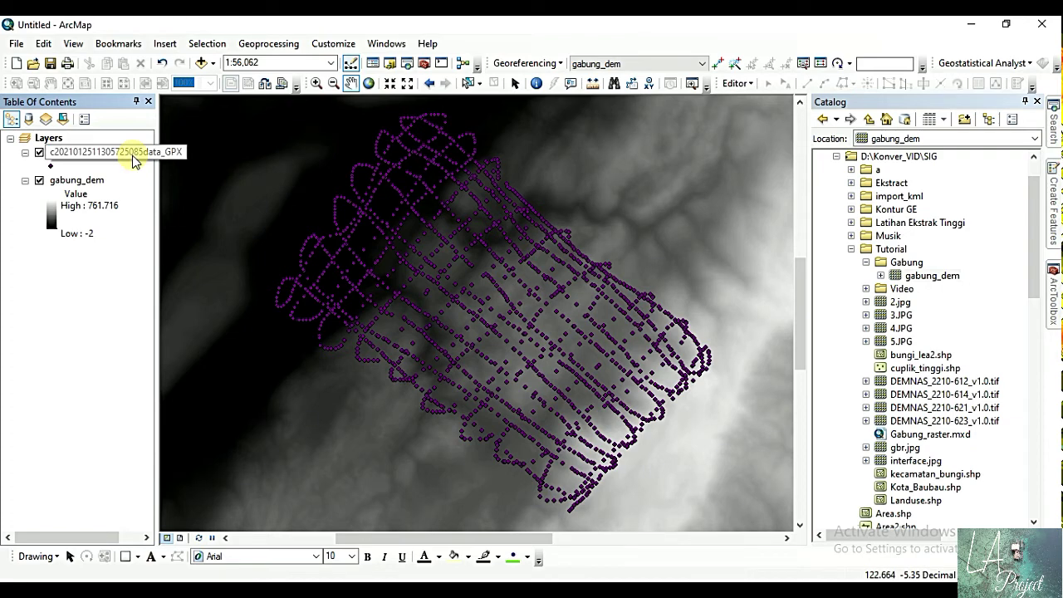
pyautogui.click(133, 154)
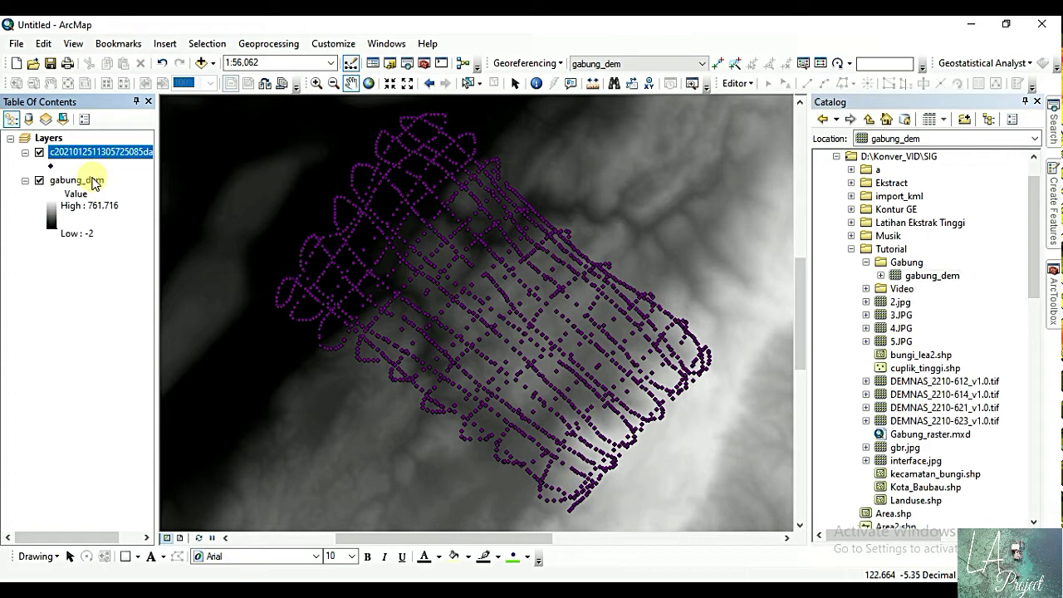
pyautogui.click(94, 181)
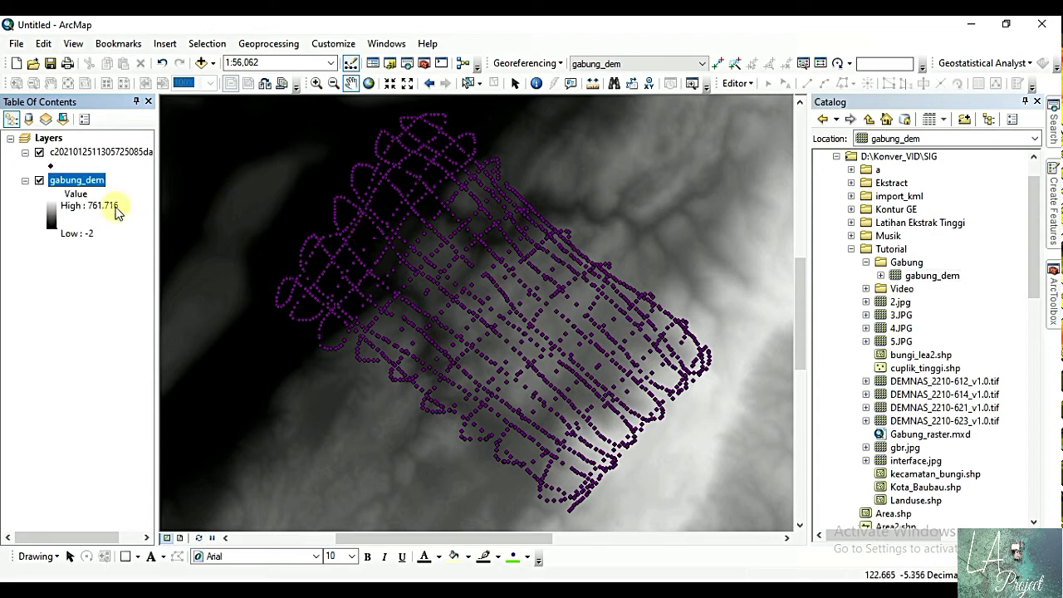
pyautogui.rightClick(70, 181)
pyautogui.click(139, 271)
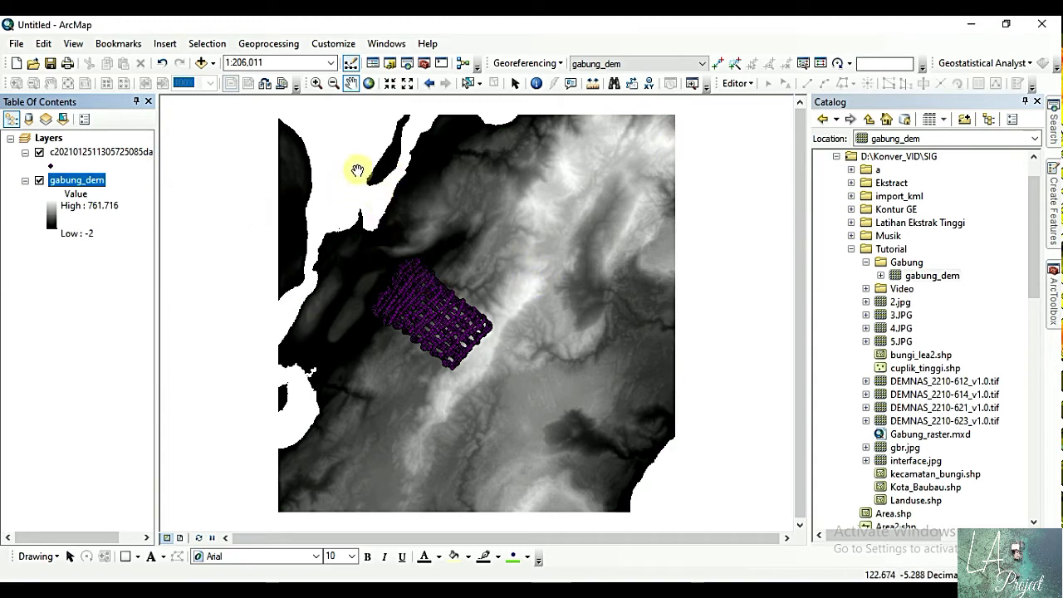
pyautogui.click(316, 83)
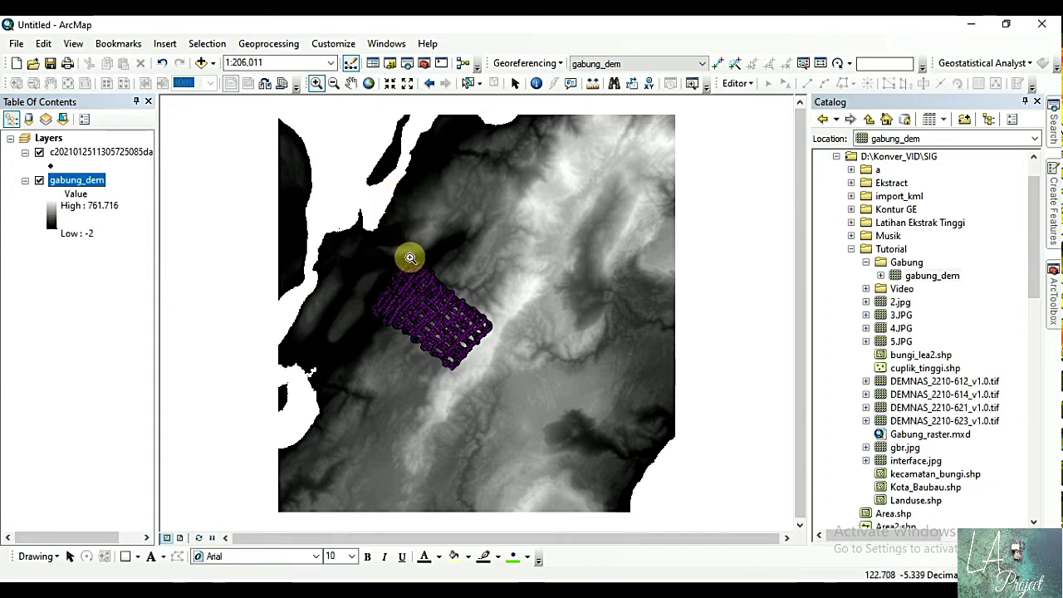
pyautogui.moveTo(387, 254); pyautogui.dragTo(508, 359)
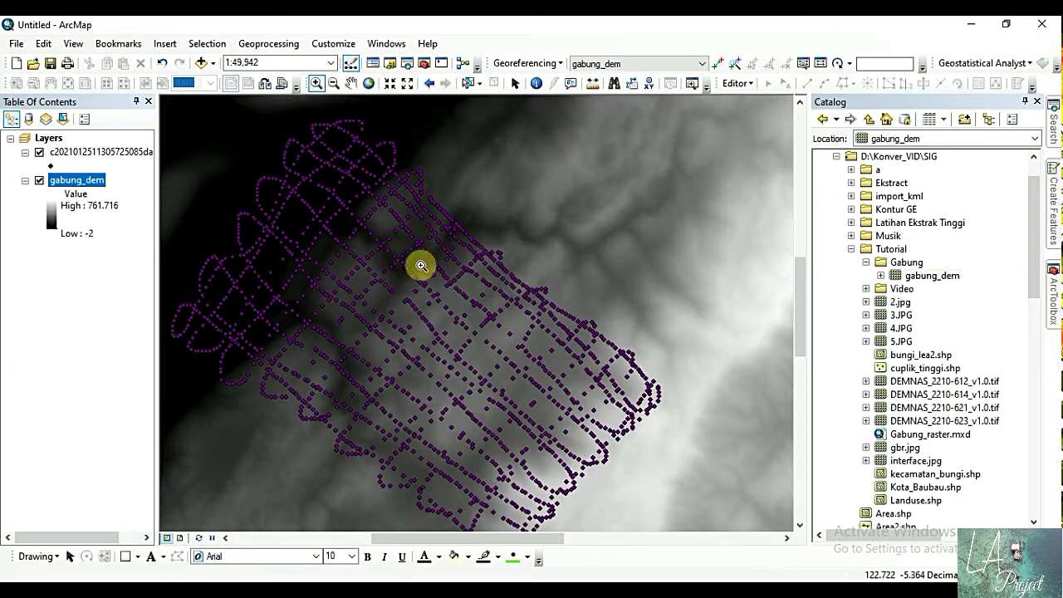
pyautogui.click(389, 233)
pyautogui.moveTo(511, 317); pyautogui.dragTo(520, 320)
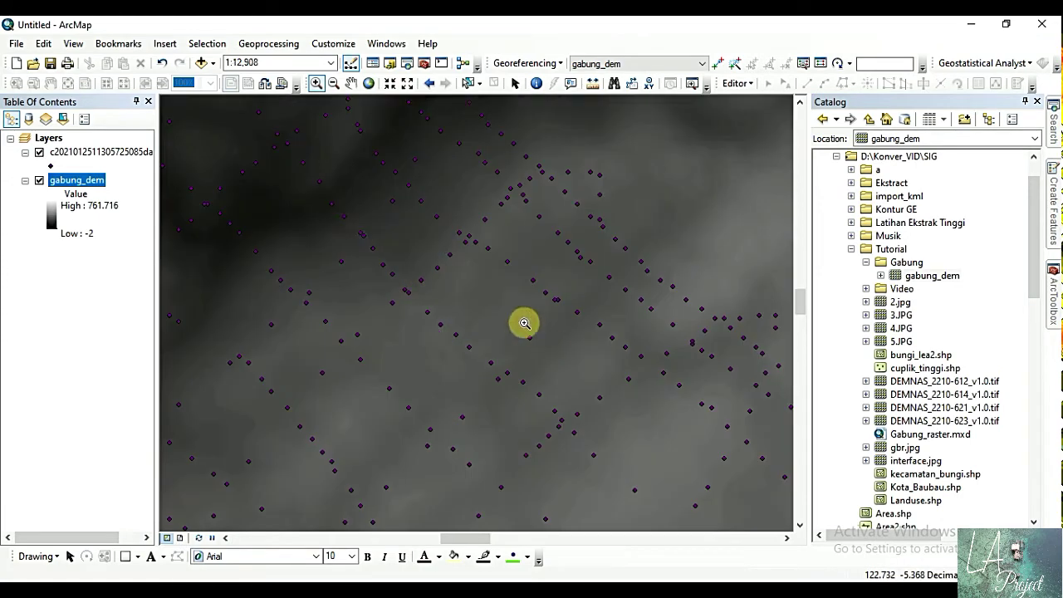
pyautogui.click(513, 83)
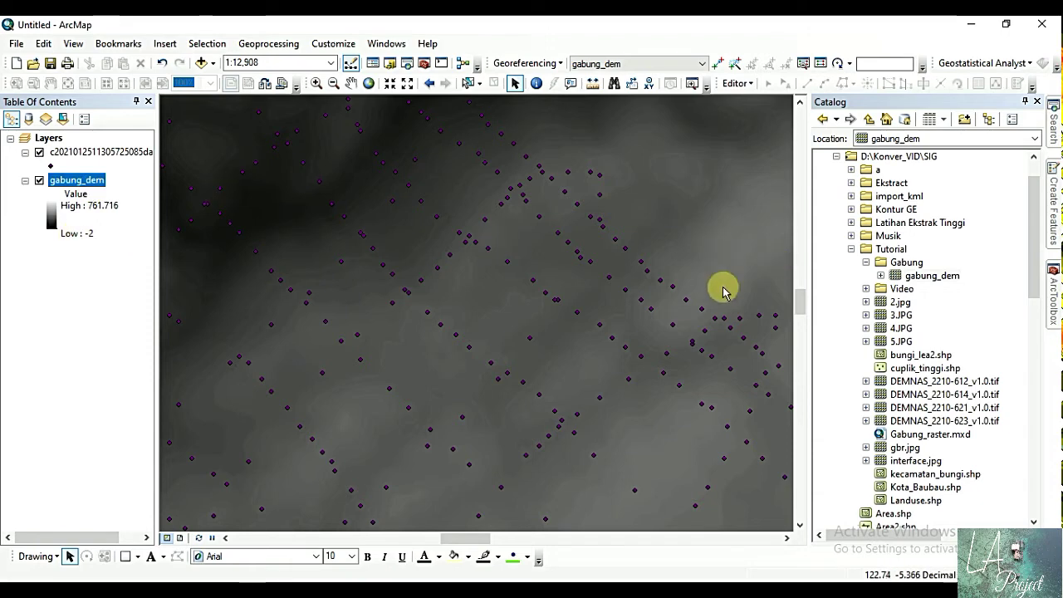
# Start a new shapefile in the Latihan Ekstrak Tinggi folder, named area, with the Polygon feature type.
pyautogui.click(892, 260)
pyautogui.doubleClick(888, 249)
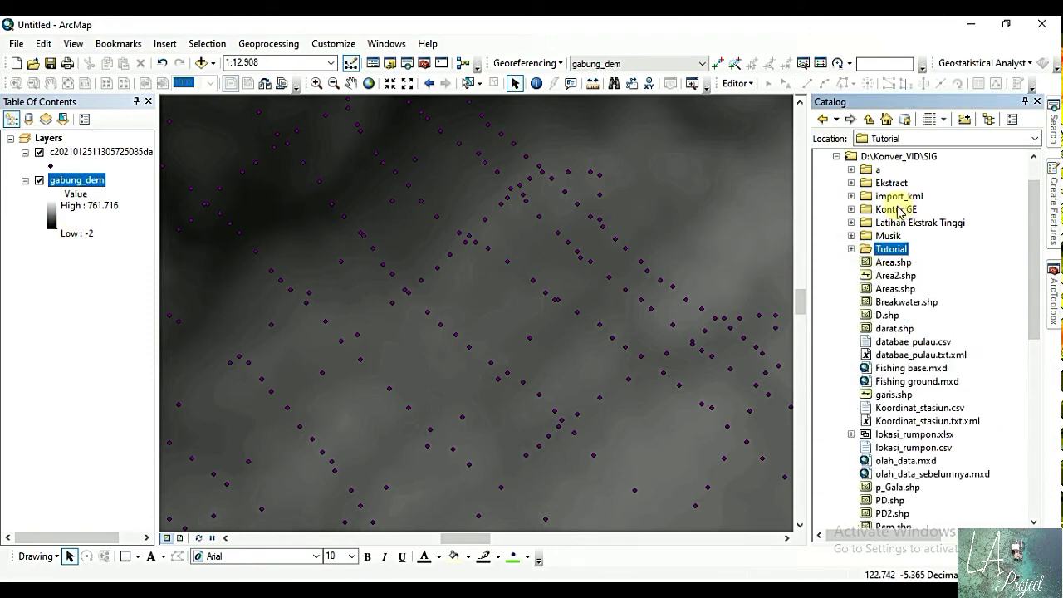
pyautogui.rightClick(900, 228)
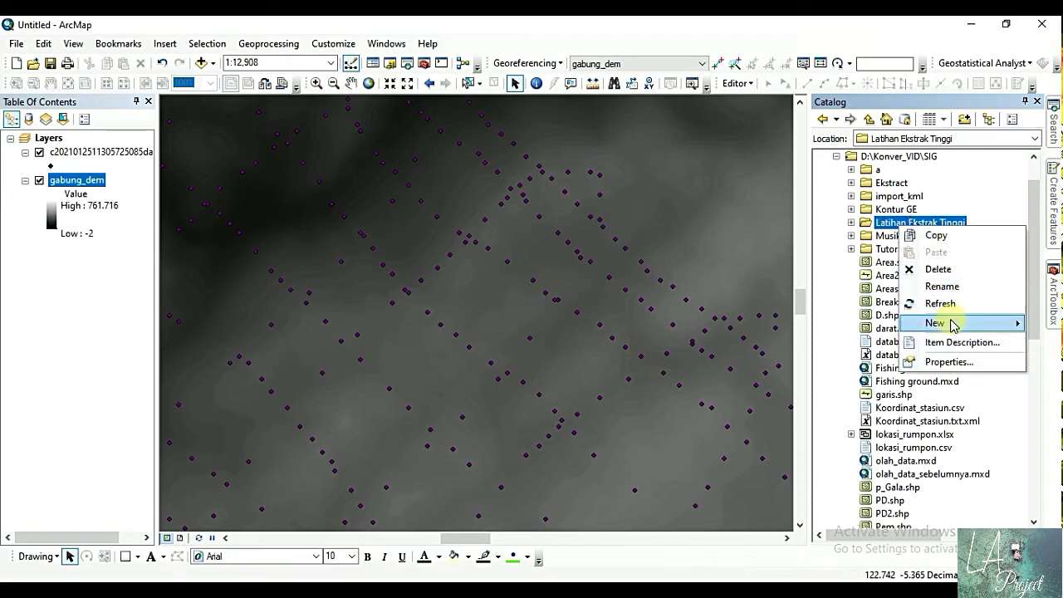
pyautogui.moveTo(943, 331)
pyautogui.click(797, 445)
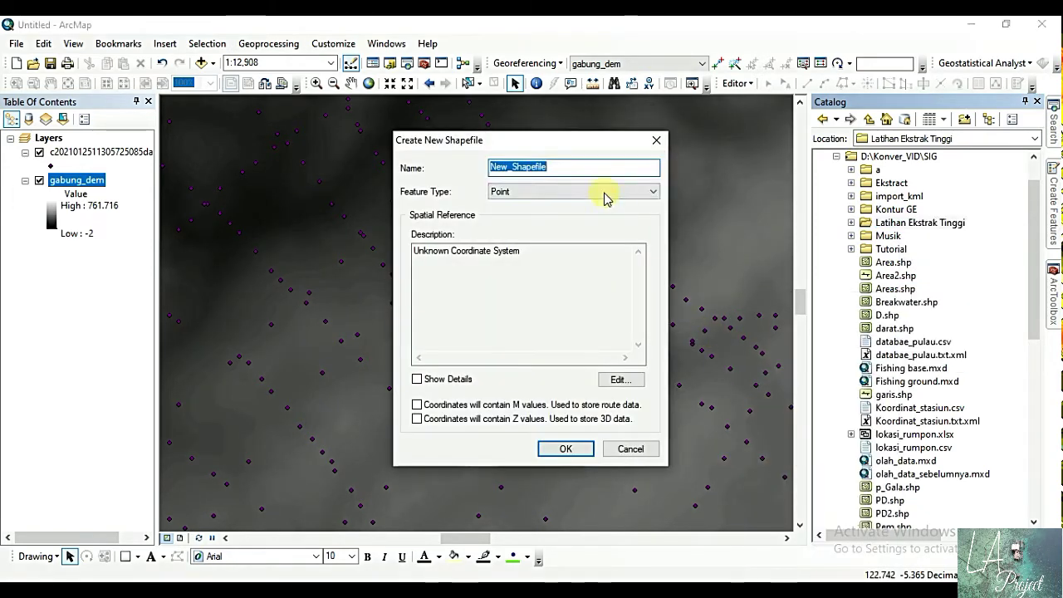
pyautogui.write('area')
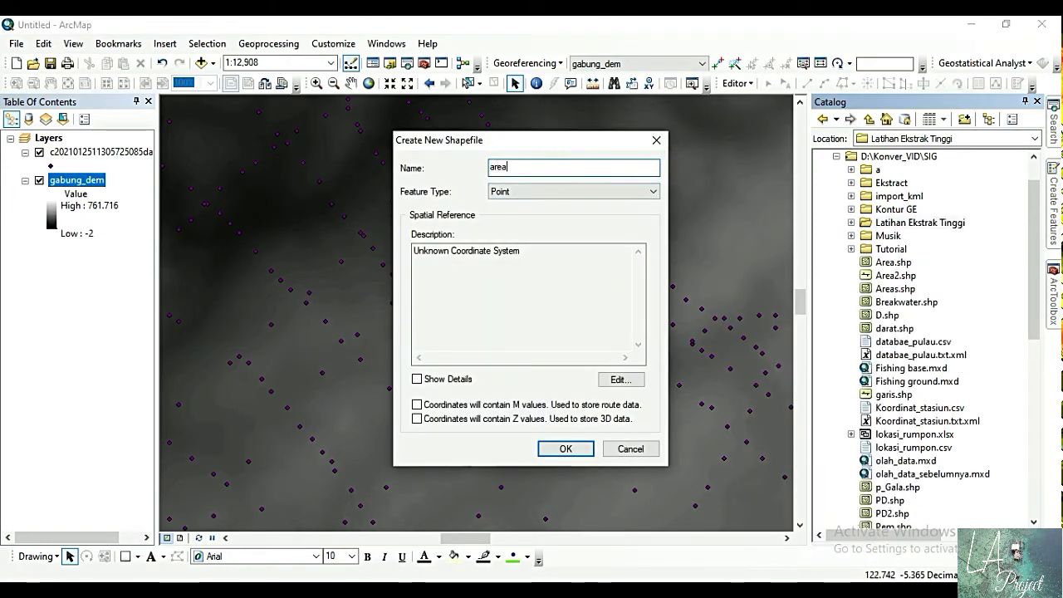
pyautogui.click(548, 191)
pyautogui.click(532, 224)
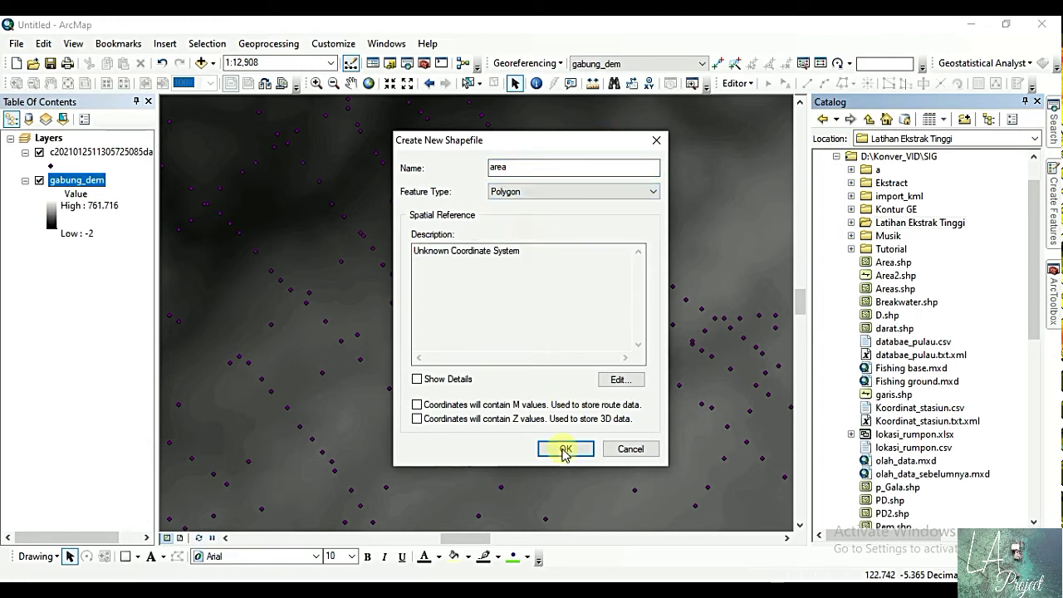
# Assign the geographic coordinate system WGS 1984 to the new area shapefile.
pyautogui.click(596, 379)
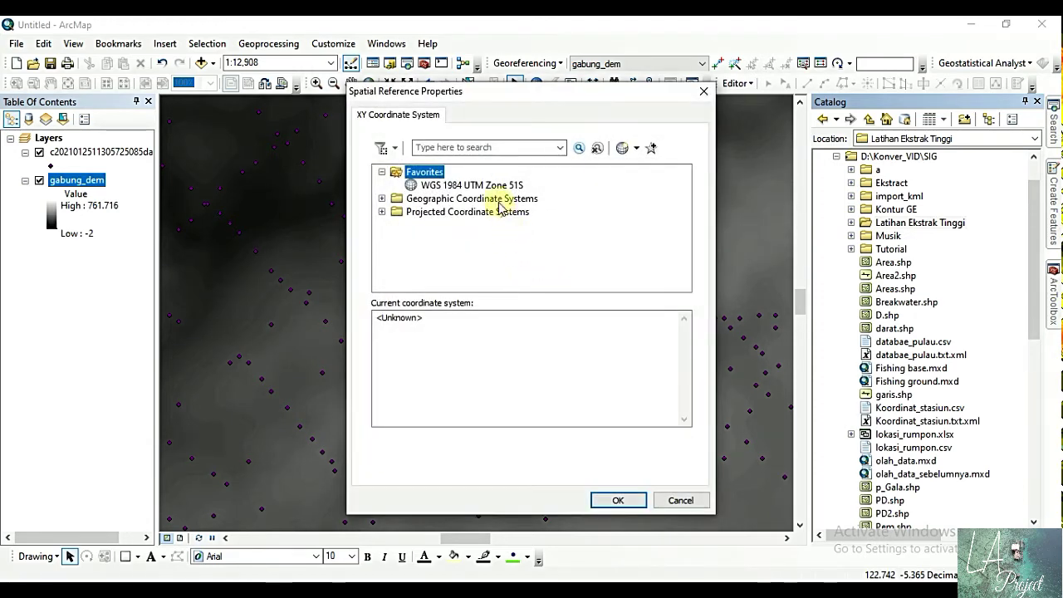
pyautogui.doubleClick(495, 200)
pyautogui.scroll(-3, 437, 272)
pyautogui.doubleClick(434, 272)
pyautogui.scroll(-2, 440, 258)
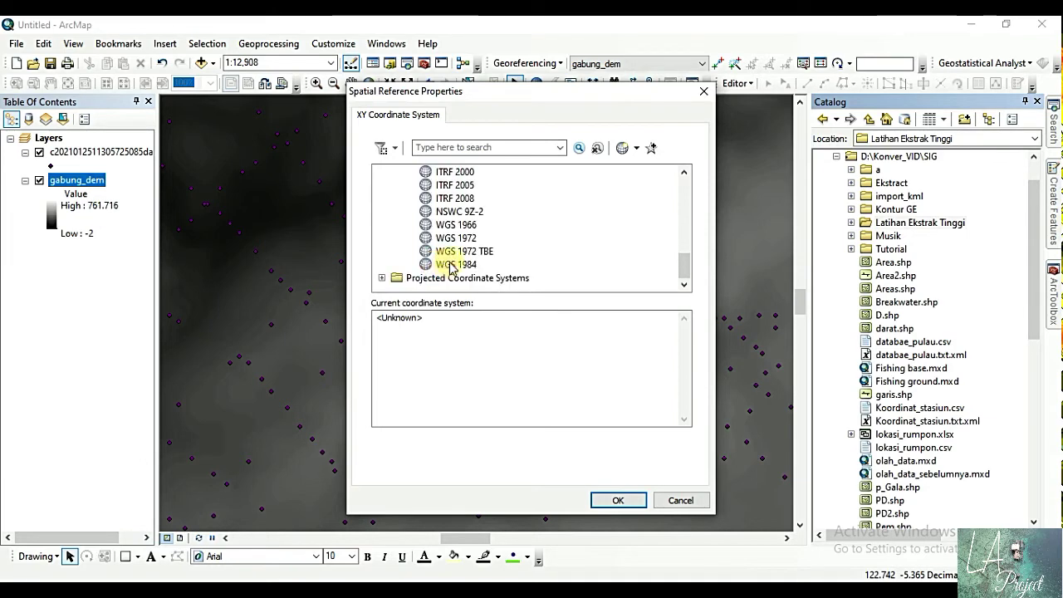
pyautogui.click(456, 265)
pyautogui.click(618, 500)
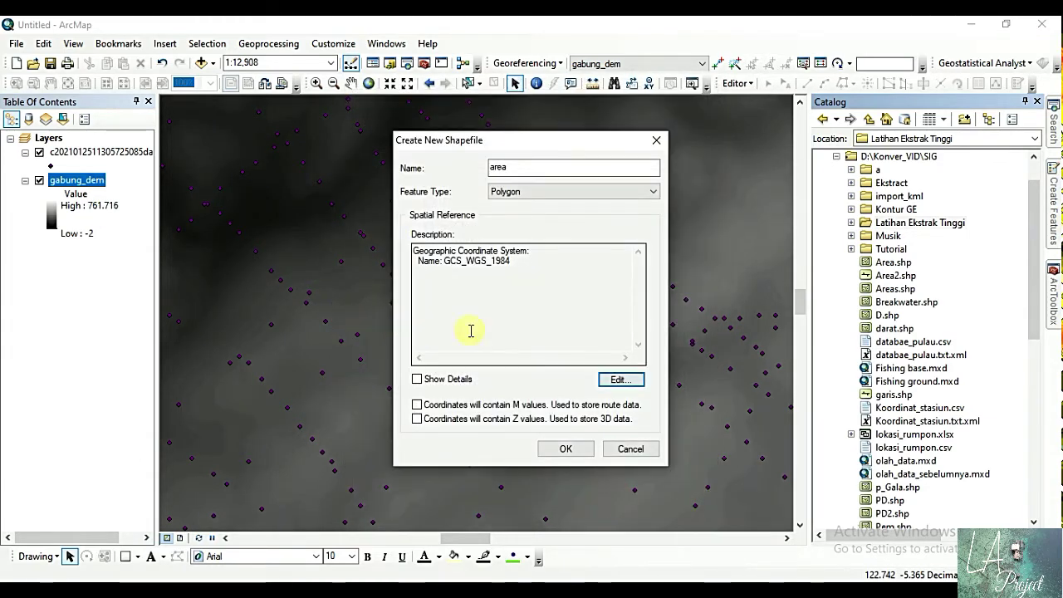
# Create the area polygon shapefile and start an edit session on the area layer.
pyautogui.click(555, 446)
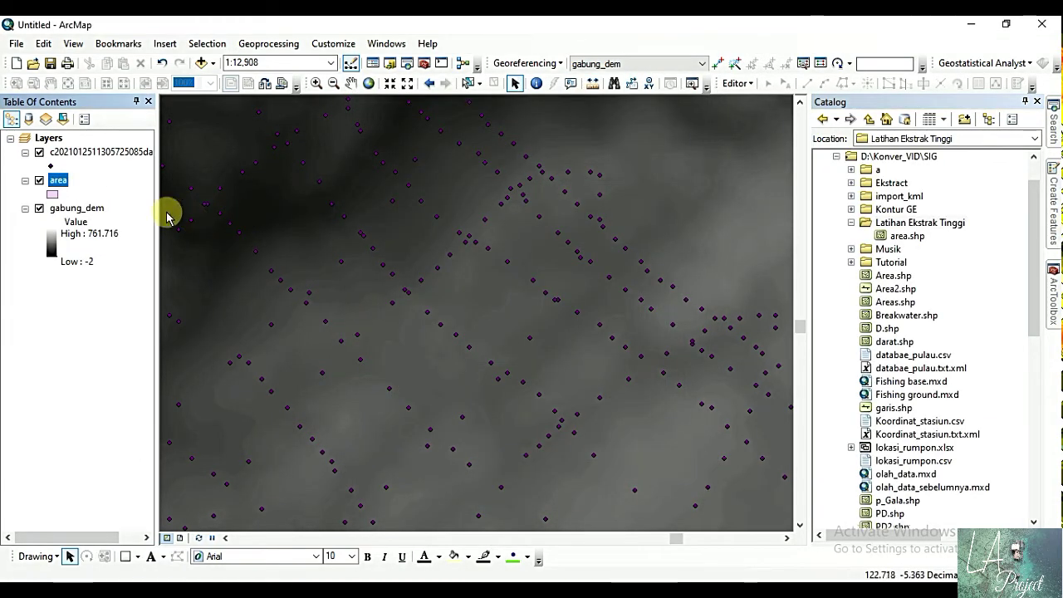
pyautogui.click(736, 83)
pyautogui.click(742, 101)
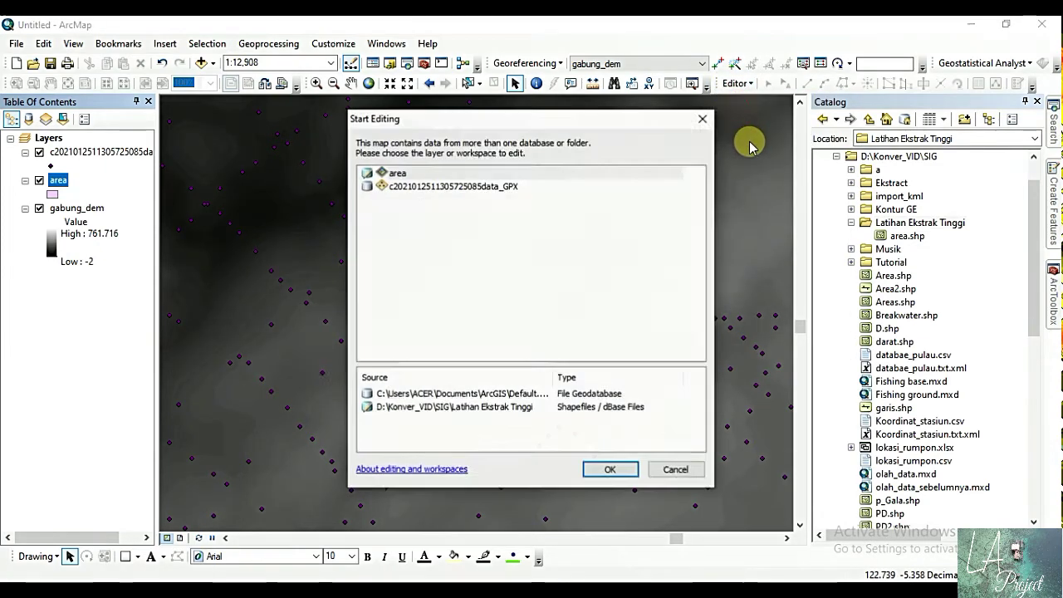
pyautogui.doubleClick(397, 174)
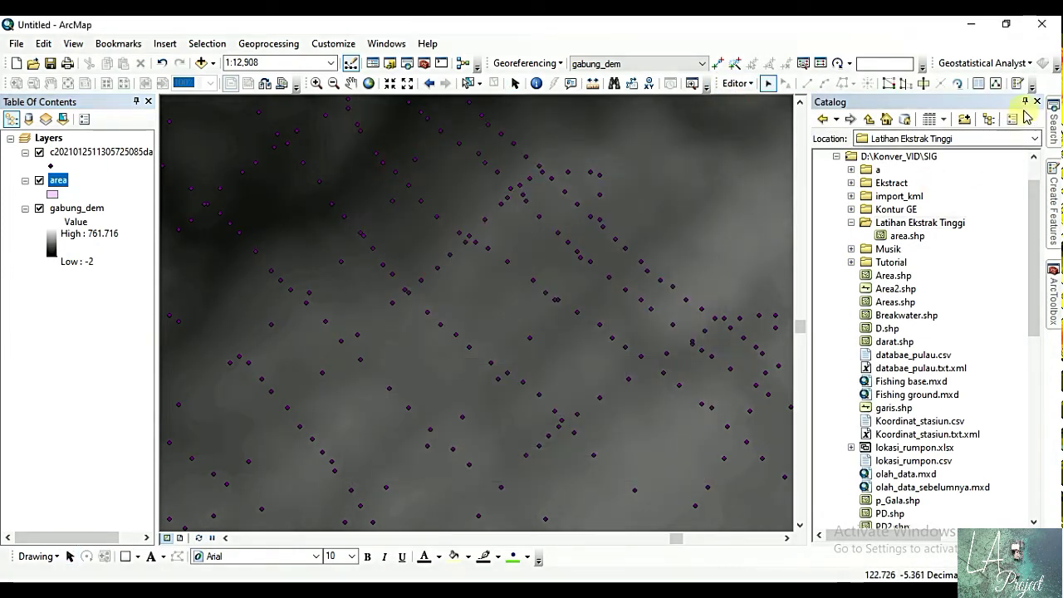
# Draw a rectangular polygon in the area layer over the GPX points, spanning about 122.725 to 122.738 longitude and -5.374 to -5.362 latitude.
pyautogui.click(860, 154)
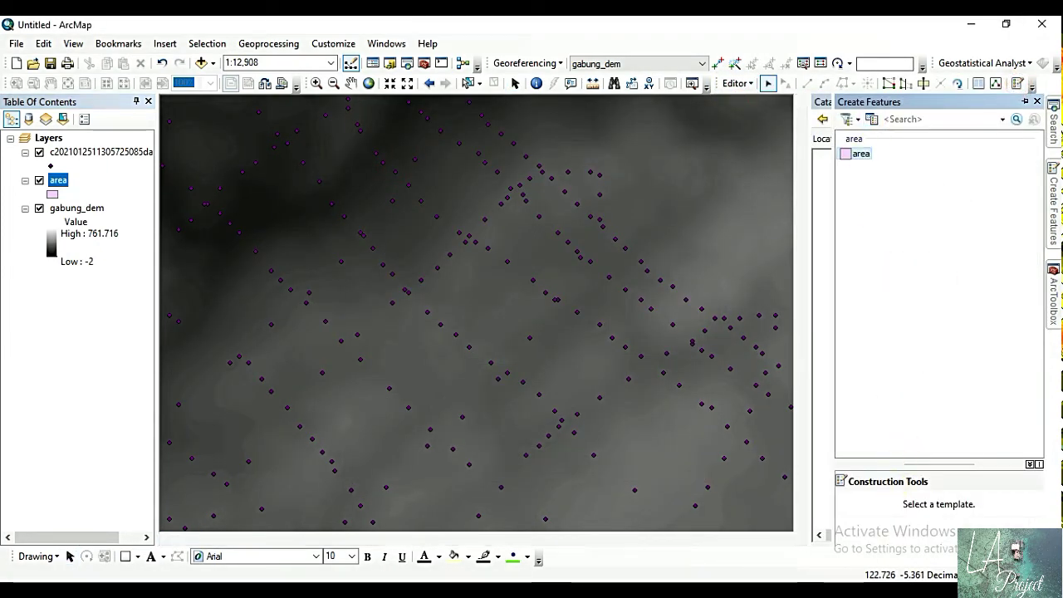
pyautogui.click(873, 506)
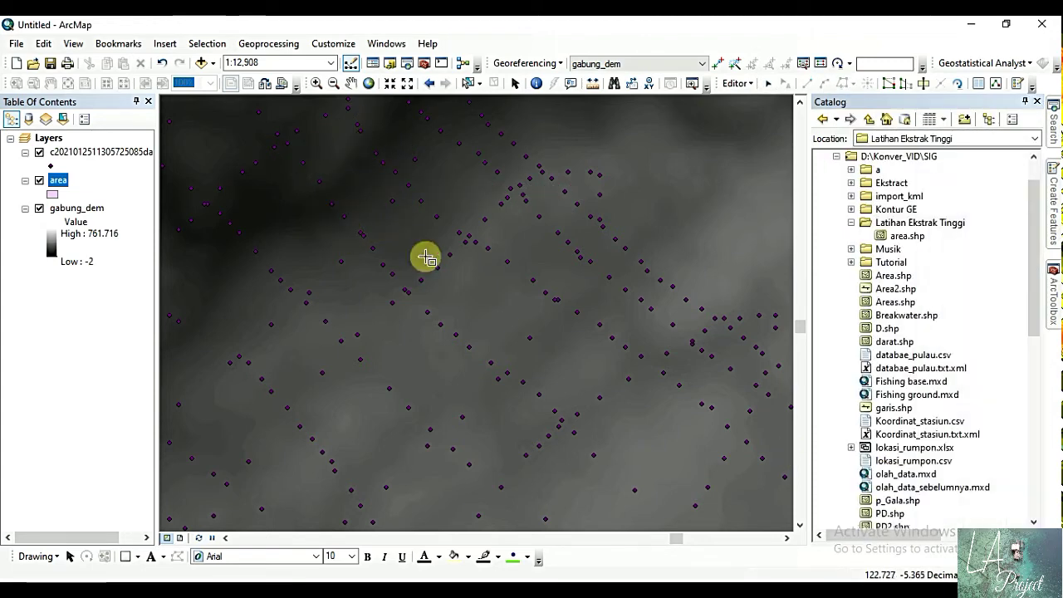
pyautogui.click(370, 177)
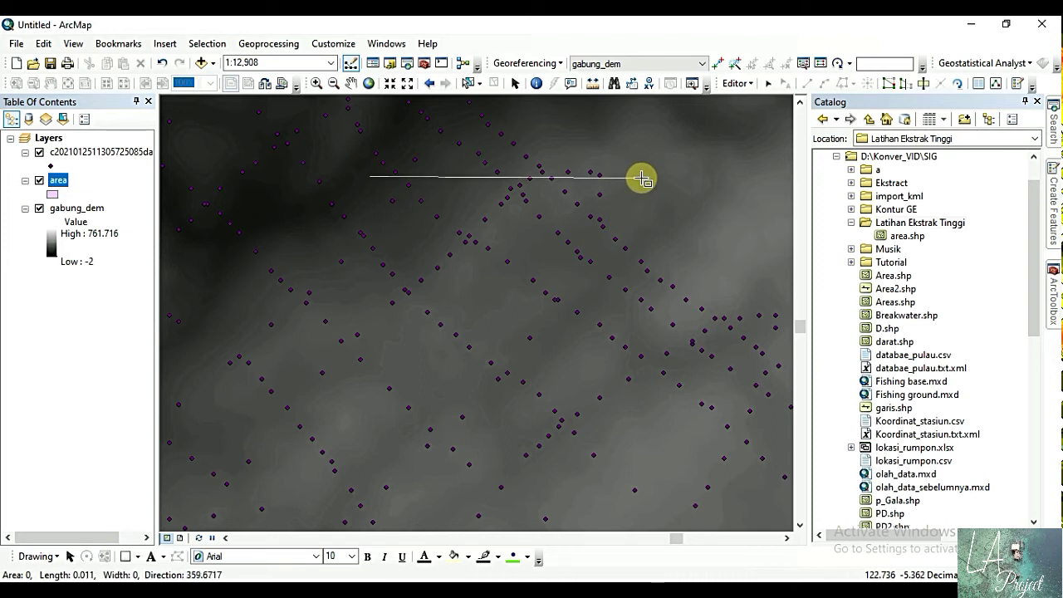
pyautogui.click(641, 177)
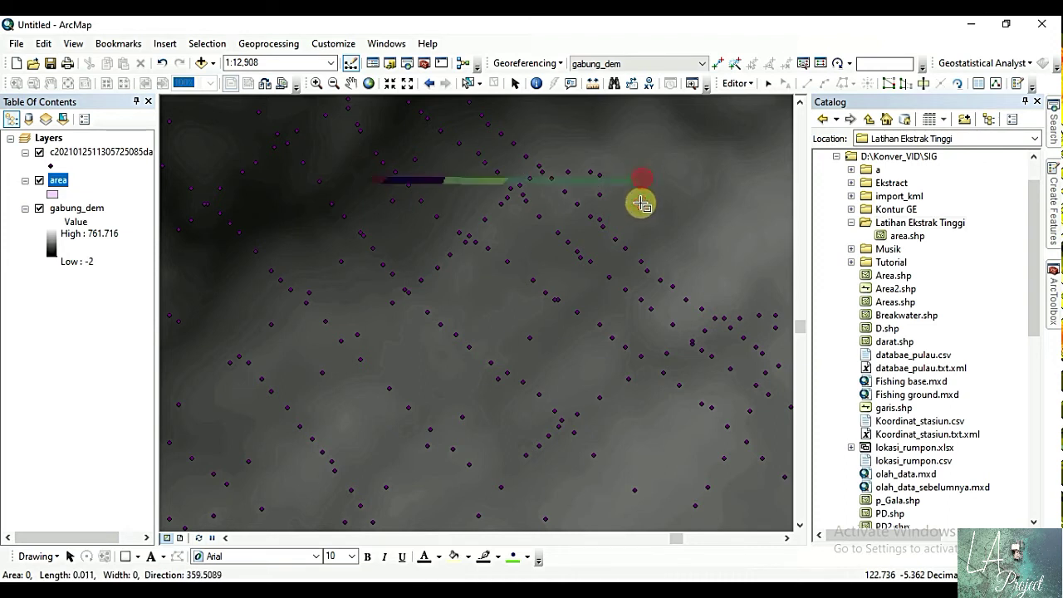
pyautogui.click(683, 499)
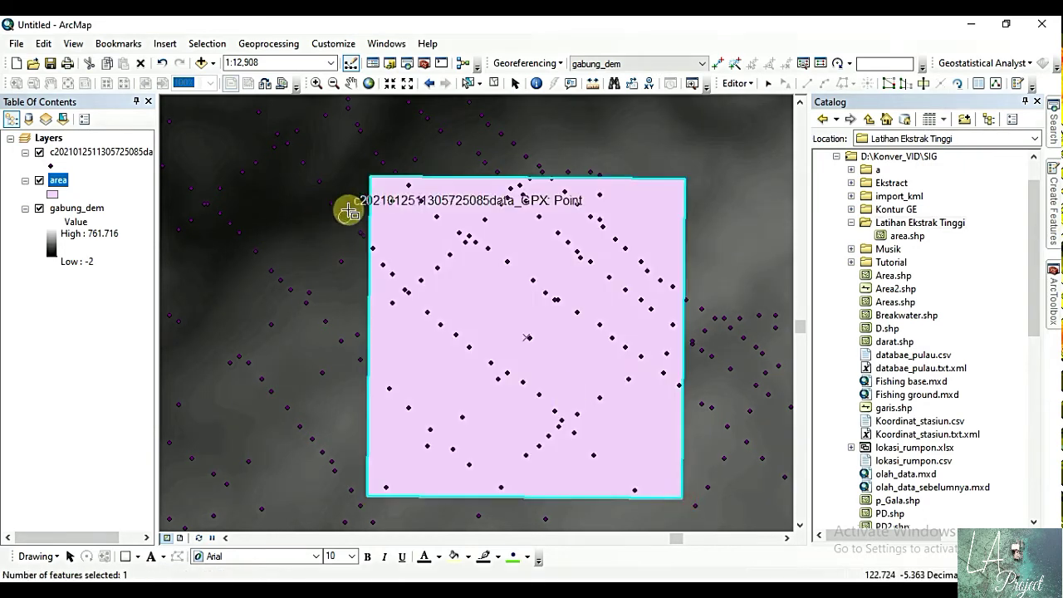
# Stop editing the area layer and save the edits.
pyautogui.click(752, 84)
pyautogui.click(757, 117)
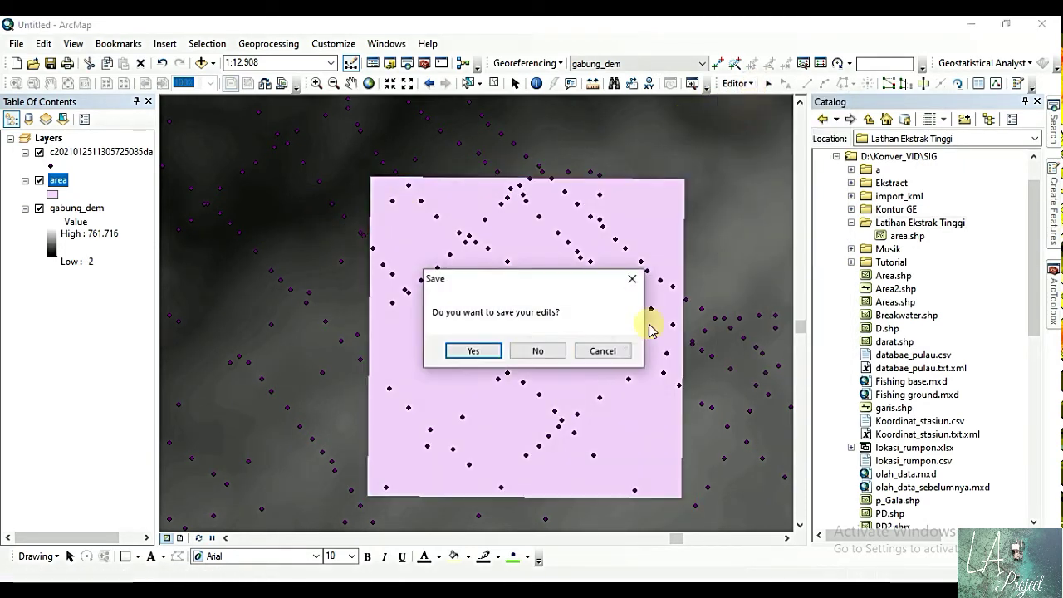
pyautogui.click(474, 351)
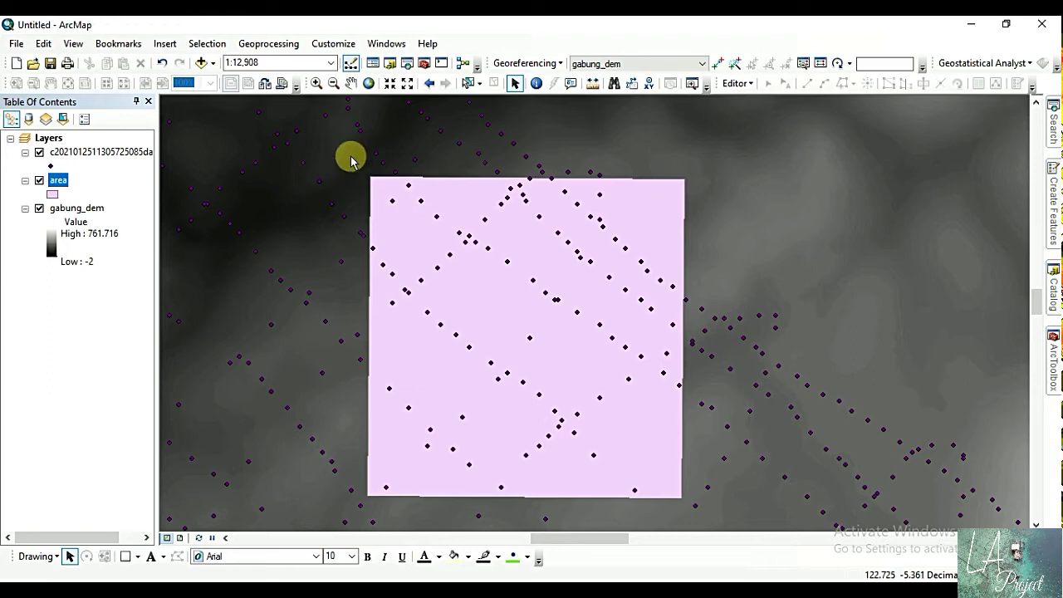
# Open the raster Clip tool from the Raster Processing set of the Data Management Tools.
pyautogui.click(292, 51)
pyautogui.click(292, 45)
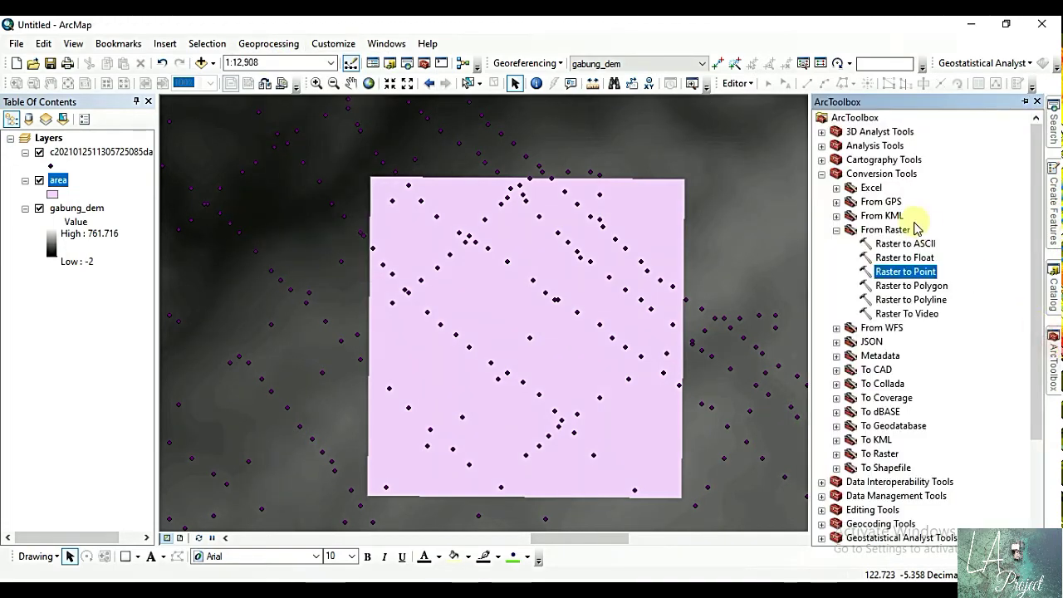
pyautogui.click(836, 229)
pyautogui.click(821, 173)
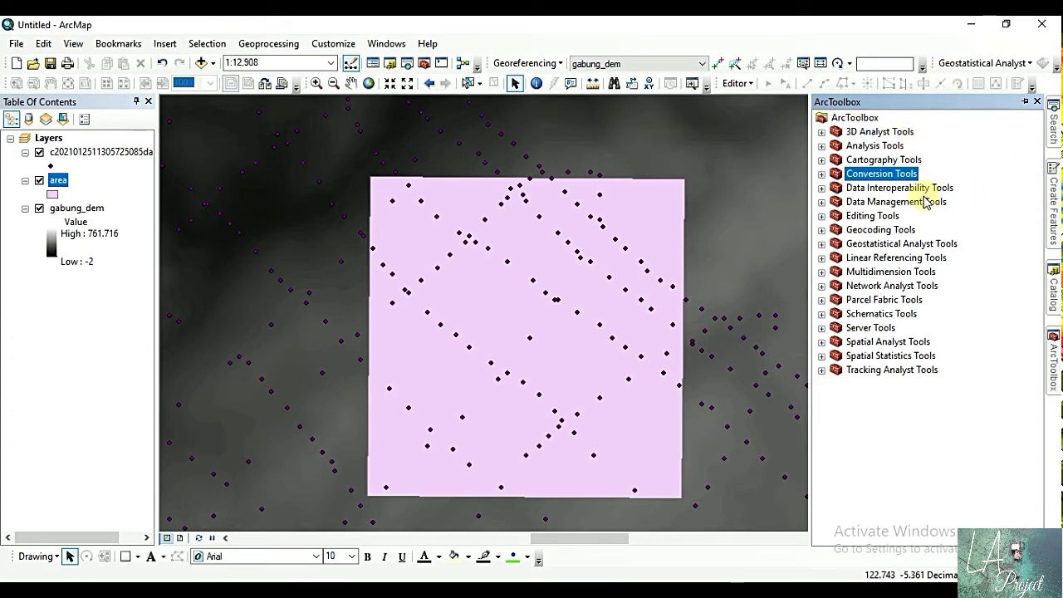
pyautogui.click(821, 202)
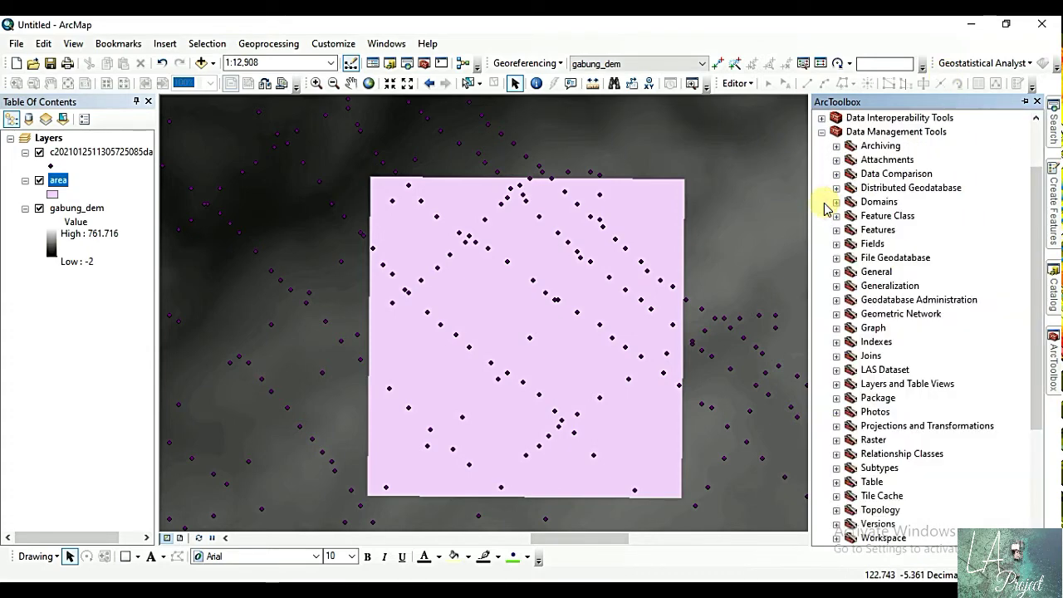
pyautogui.scroll(-4, 882, 321)
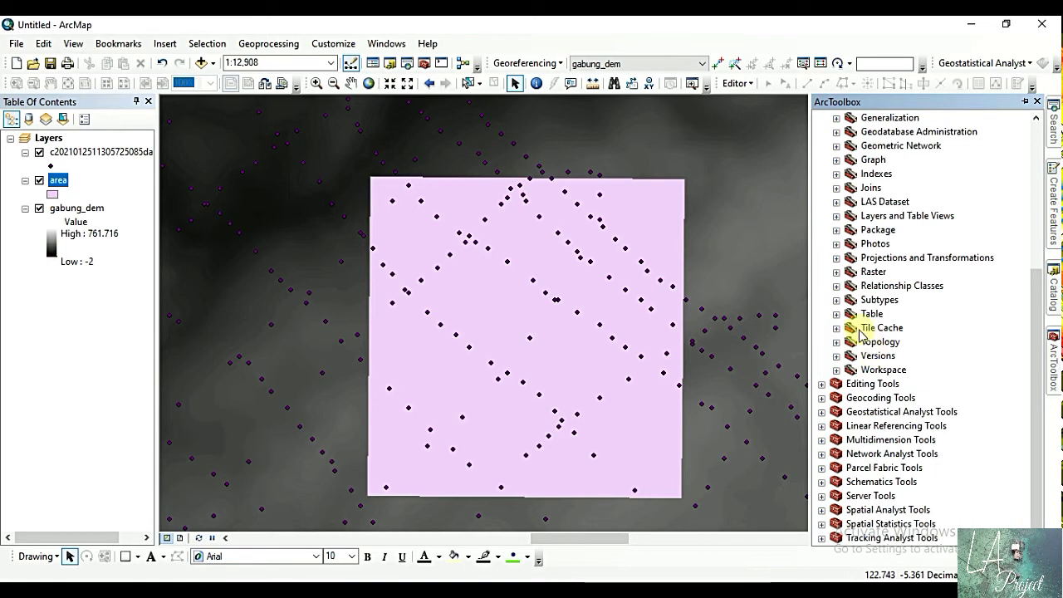
pyautogui.click(836, 271)
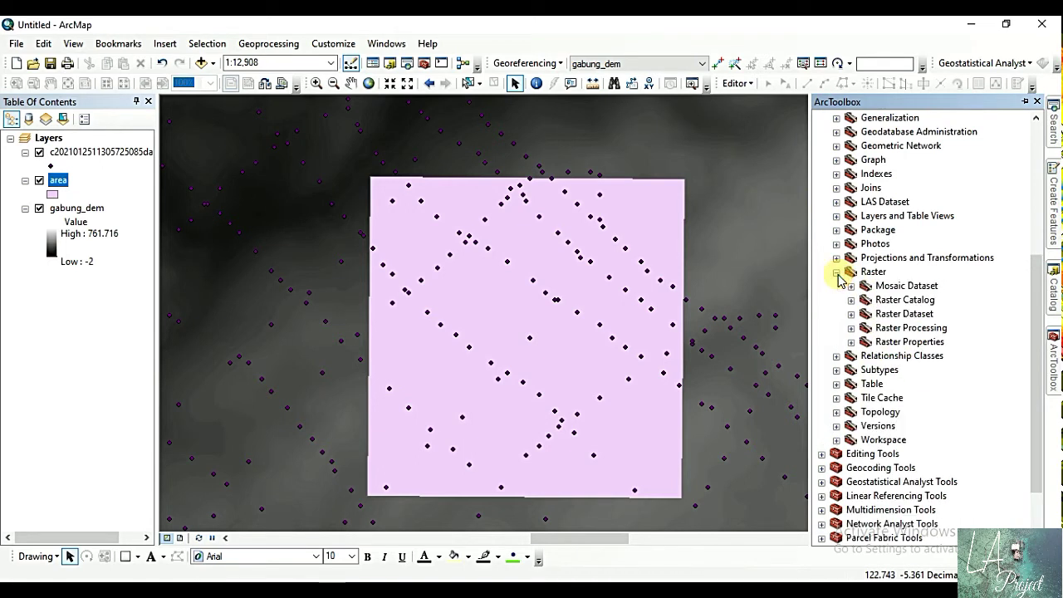
pyautogui.doubleClick(911, 328)
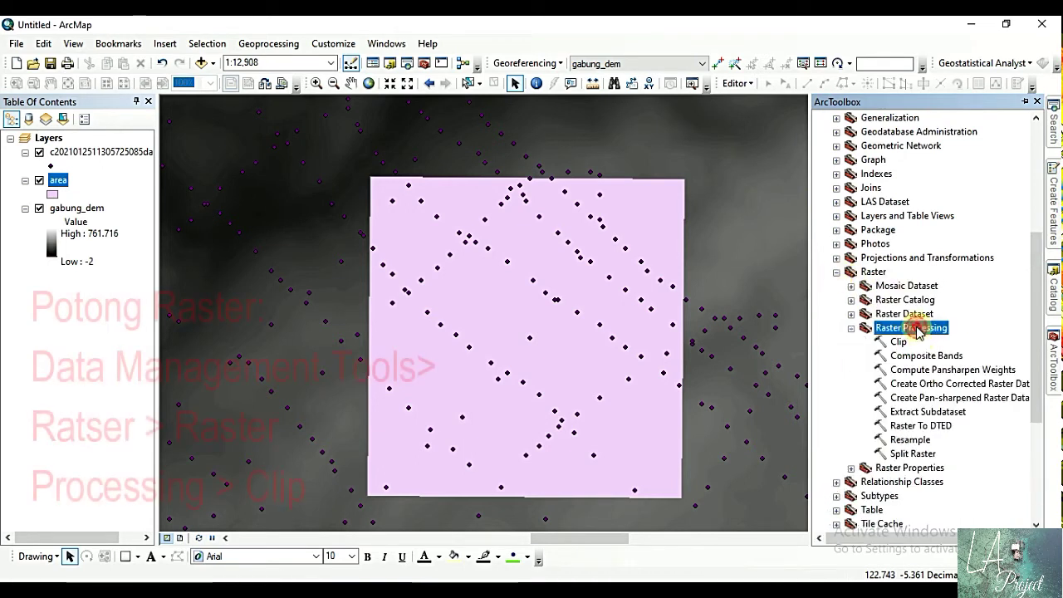
pyautogui.click(871, 273)
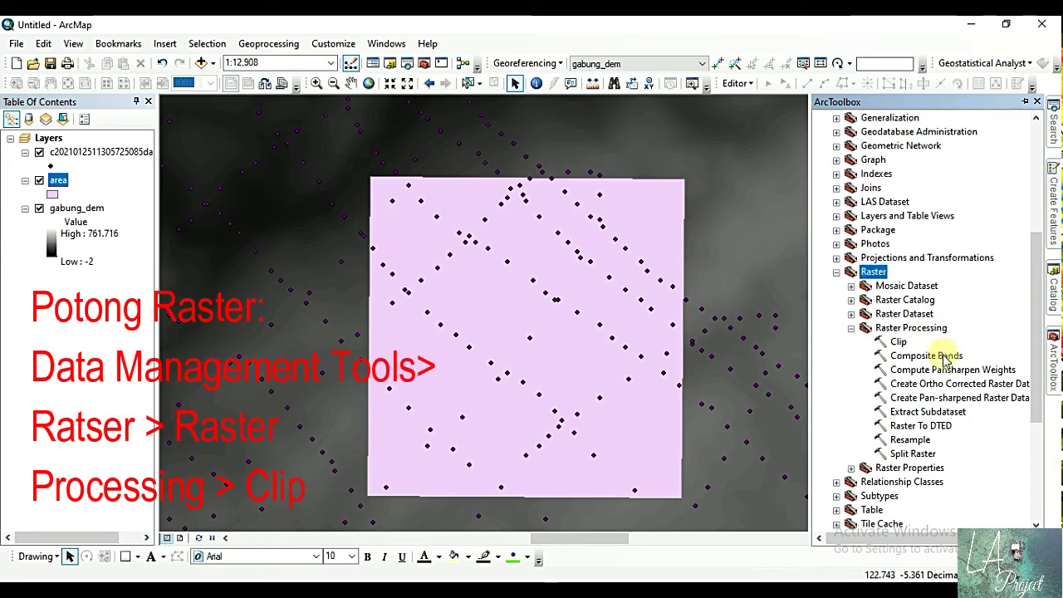
pyautogui.doubleClick(899, 341)
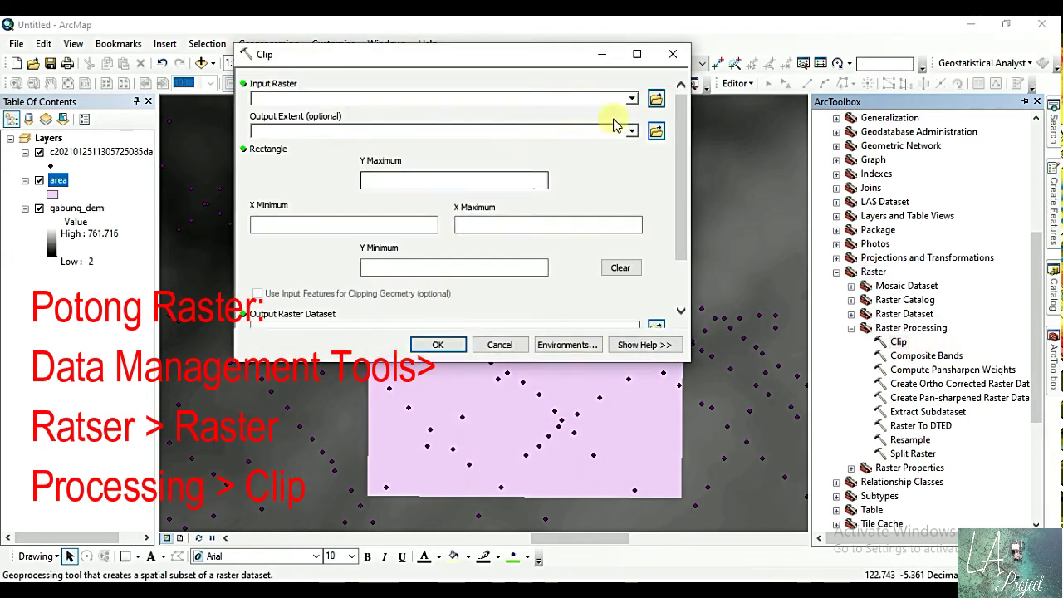
# Clip gabung_dem with area as the output extent, using the input features for clipping geometry.
pyautogui.click(631, 98)
pyautogui.click(309, 114)
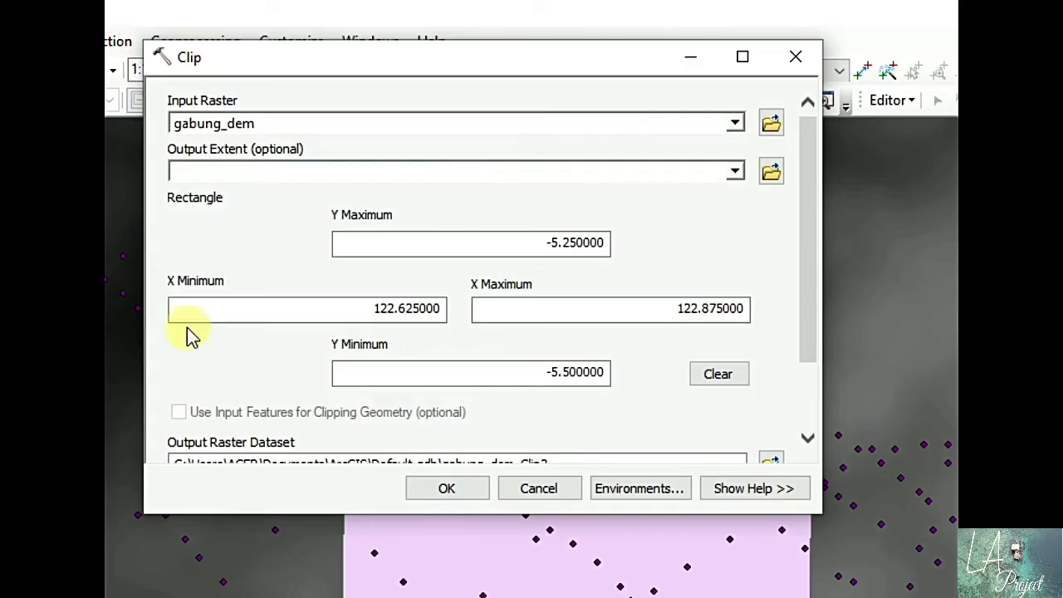
pyautogui.click(735, 172)
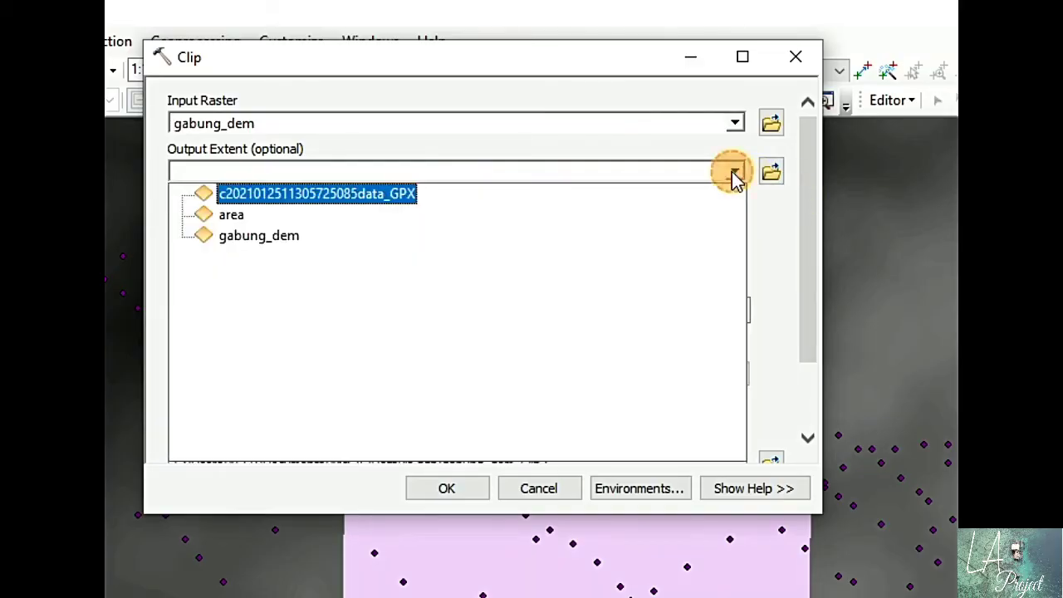
pyautogui.click(232, 217)
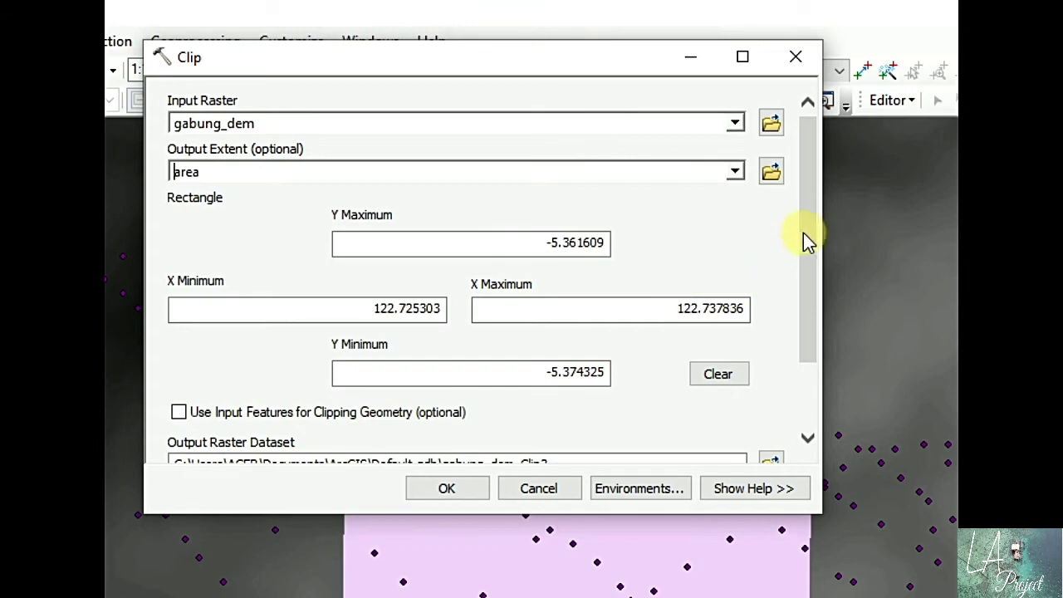
pyautogui.scroll(-3, 373, 449)
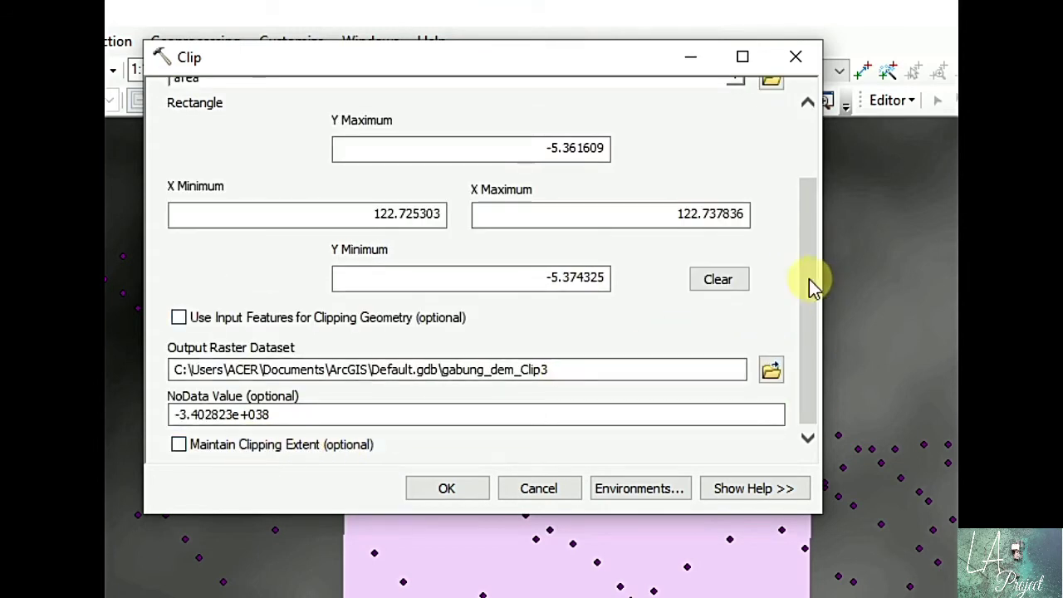
pyautogui.moveTo(808, 279); pyautogui.dragTo(804, 364)
pyautogui.click(347, 324)
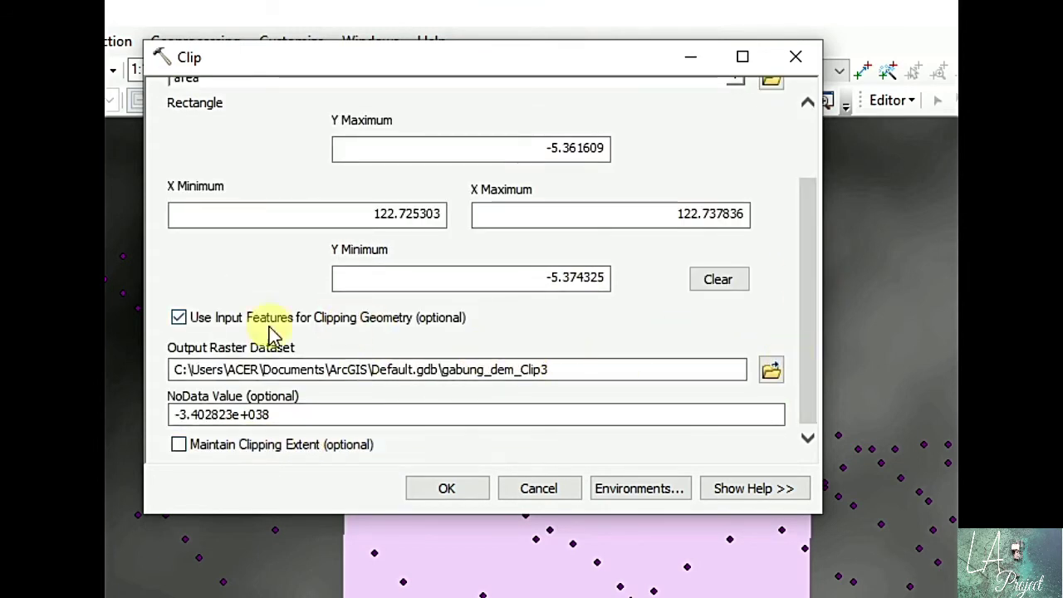
pyautogui.click(448, 488)
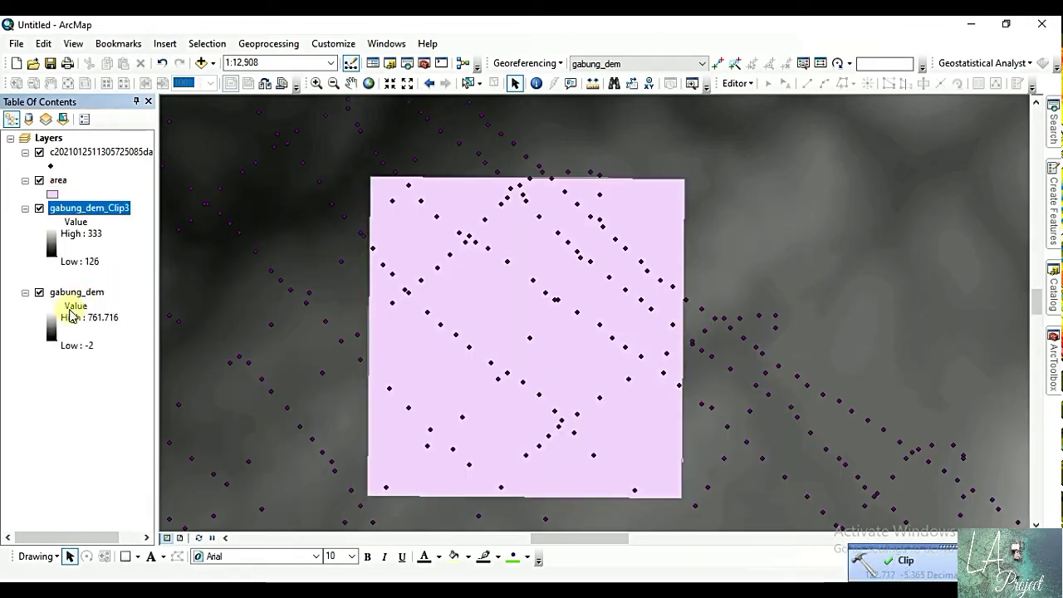
# Hide the gabung_dem layer and inspect the clipped raster with the area polygon temporarily hidden.
pyautogui.click(39, 292)
pyautogui.click(39, 180)
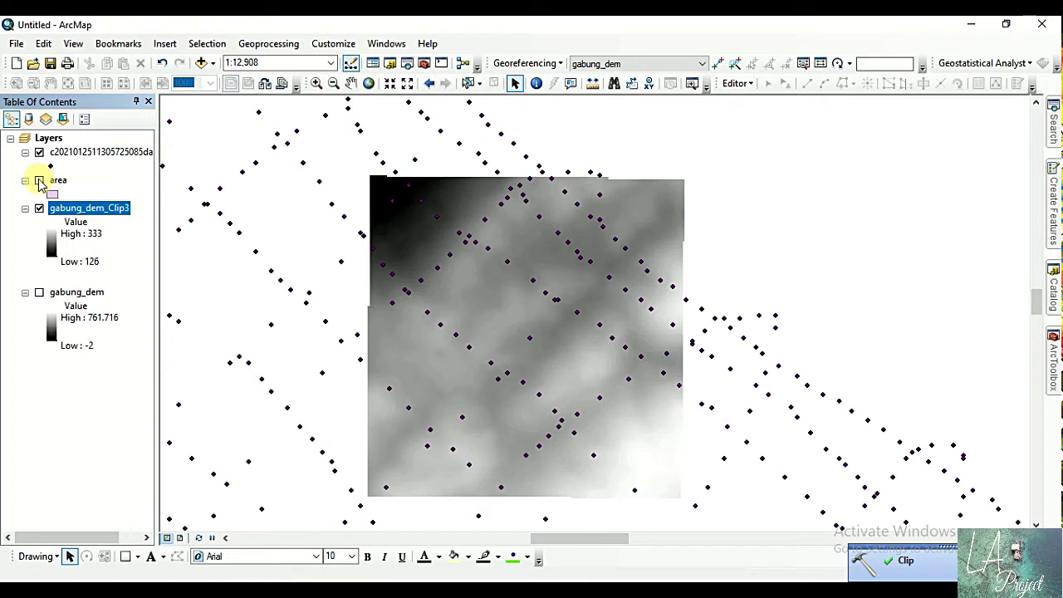
pyautogui.click(39, 180)
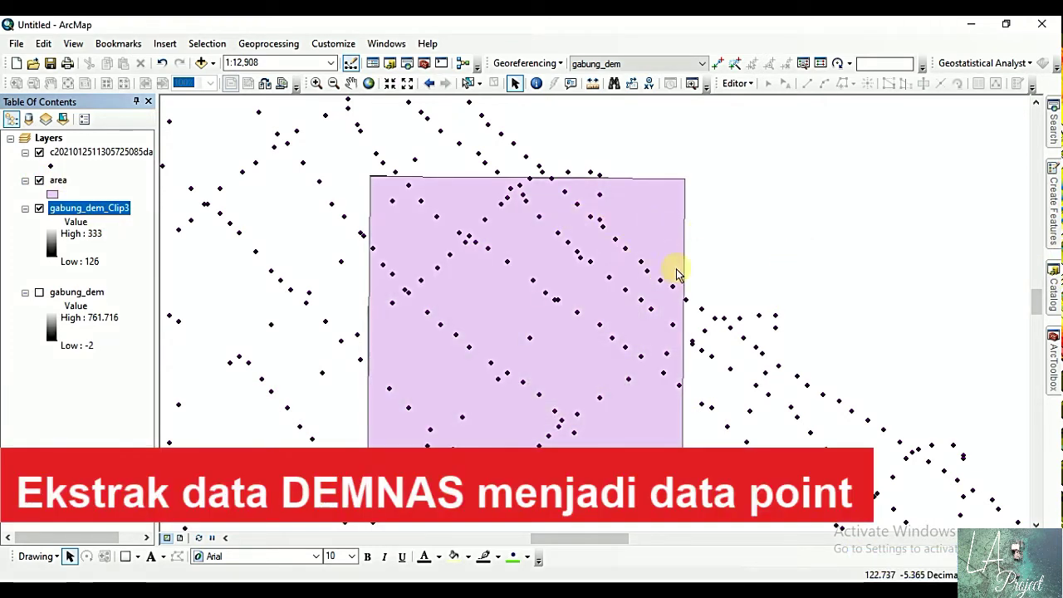
# Open the Raster to Point tool from the From Raster set of the Conversion Tools.
pyautogui.click(1053, 358)
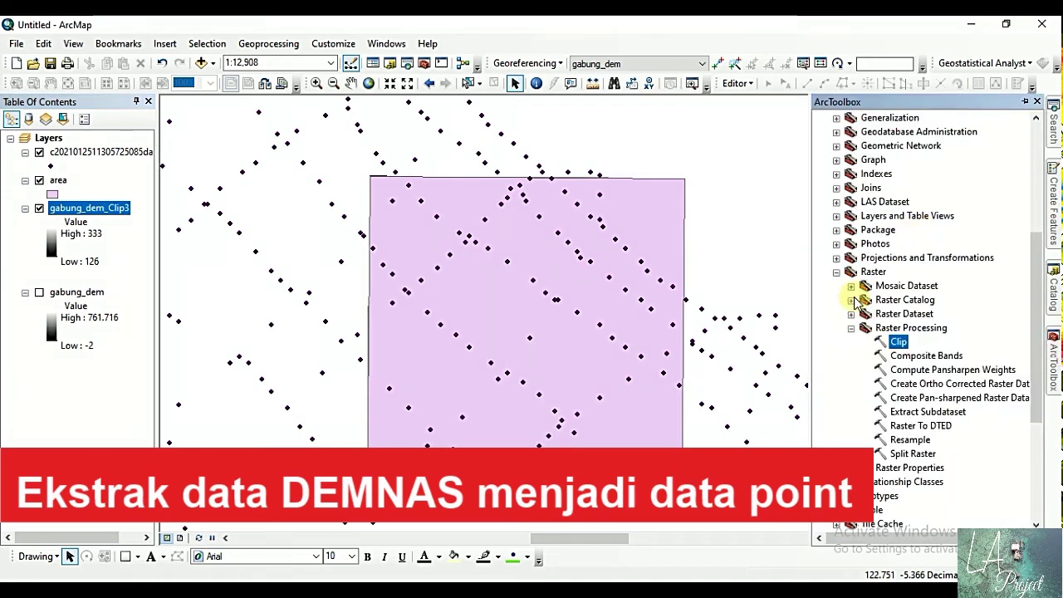
pyautogui.click(851, 328)
pyautogui.click(836, 271)
pyautogui.scroll(6, 840, 278)
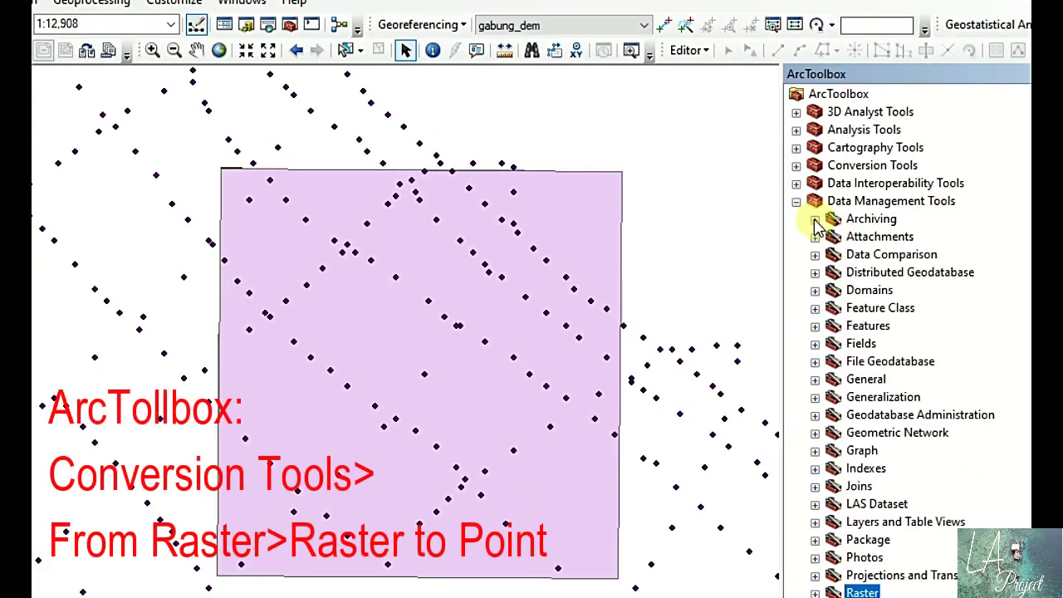
pyautogui.click(821, 201)
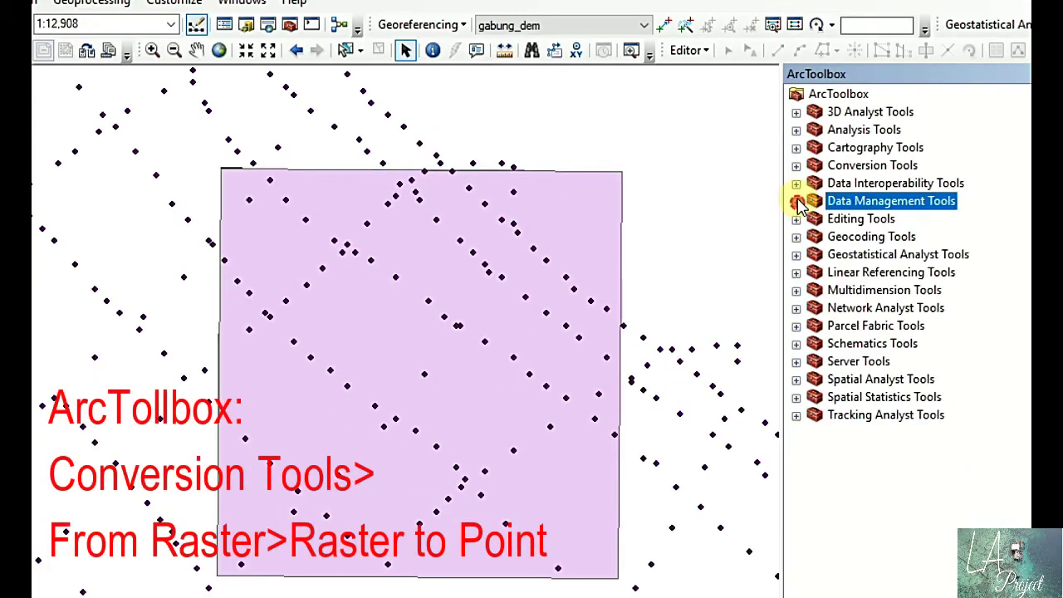
pyautogui.click(796, 165)
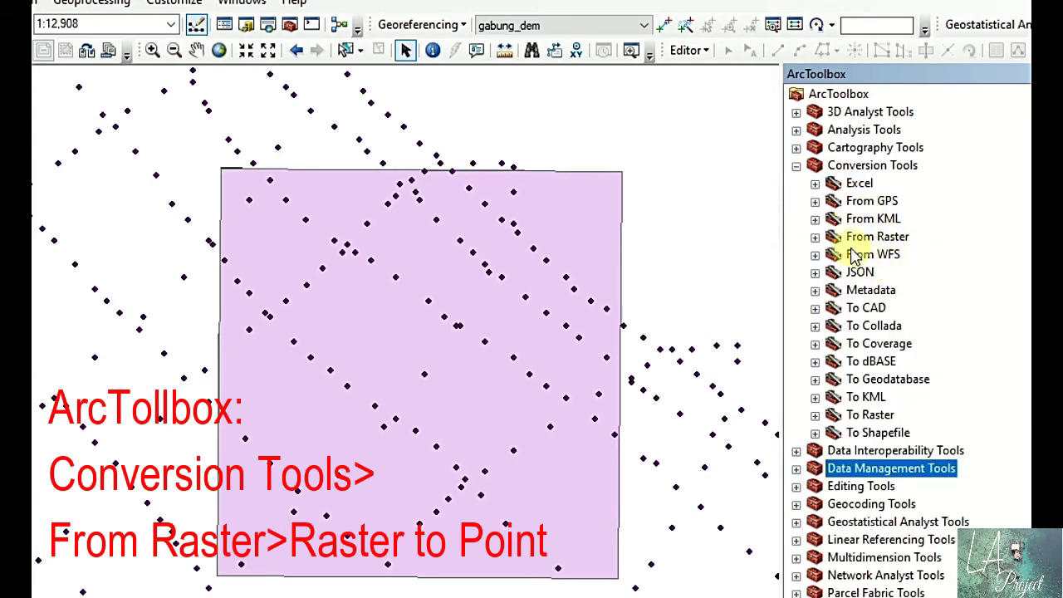
pyautogui.click(814, 237)
pyautogui.click(905, 289)
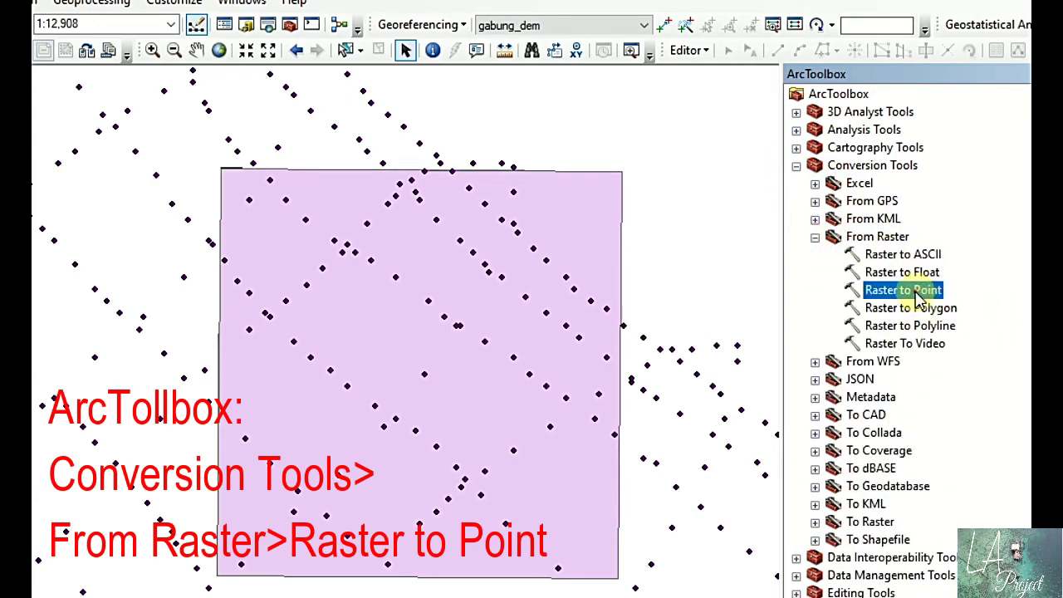
pyautogui.doubleClick(913, 293)
# Convert the gabung_dem_Clip3 raster to points using the Value field, and hide the clipped raster layer.
pyautogui.click(554, 70)
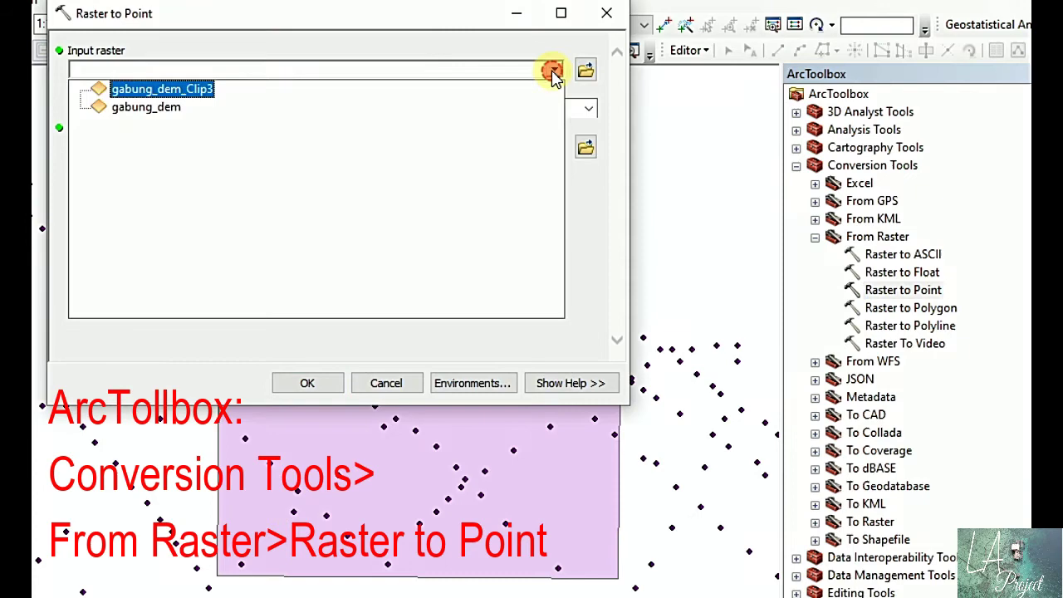
pyautogui.click(186, 89)
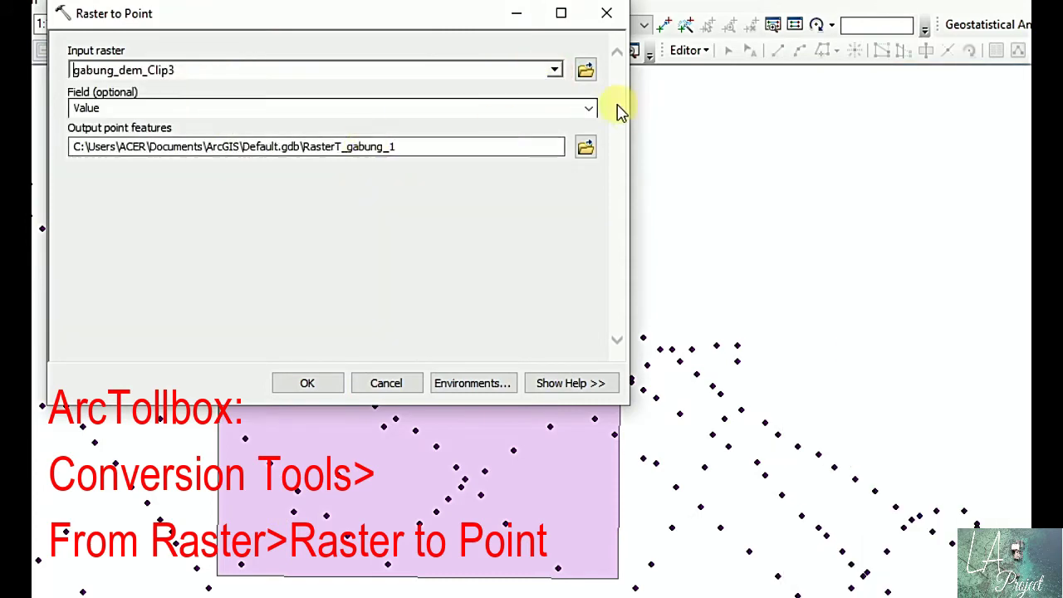
pyautogui.click(589, 108)
pyautogui.click(589, 108)
pyautogui.click(291, 380)
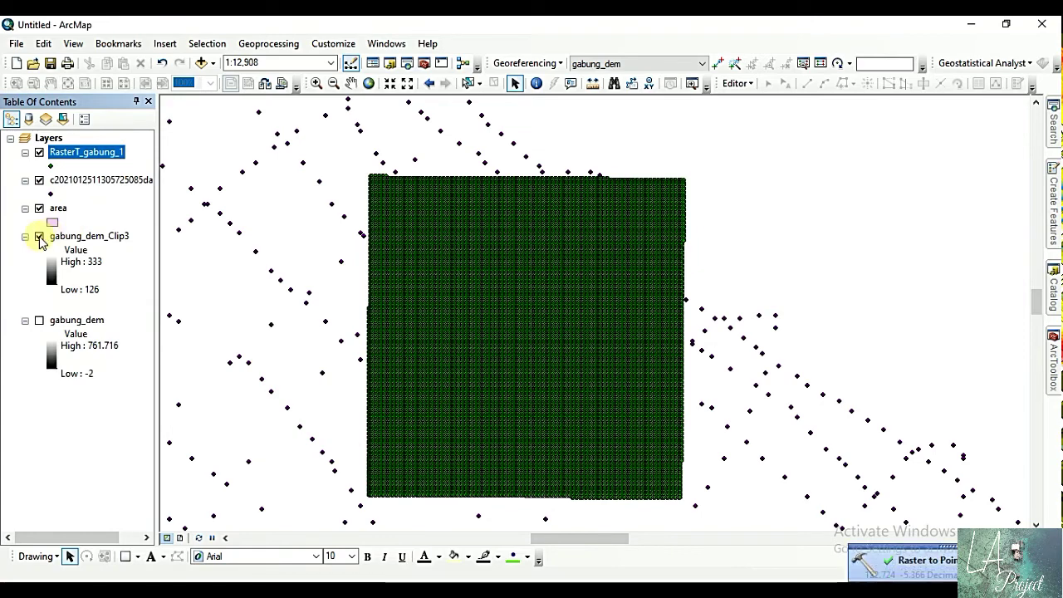
pyautogui.click(39, 237)
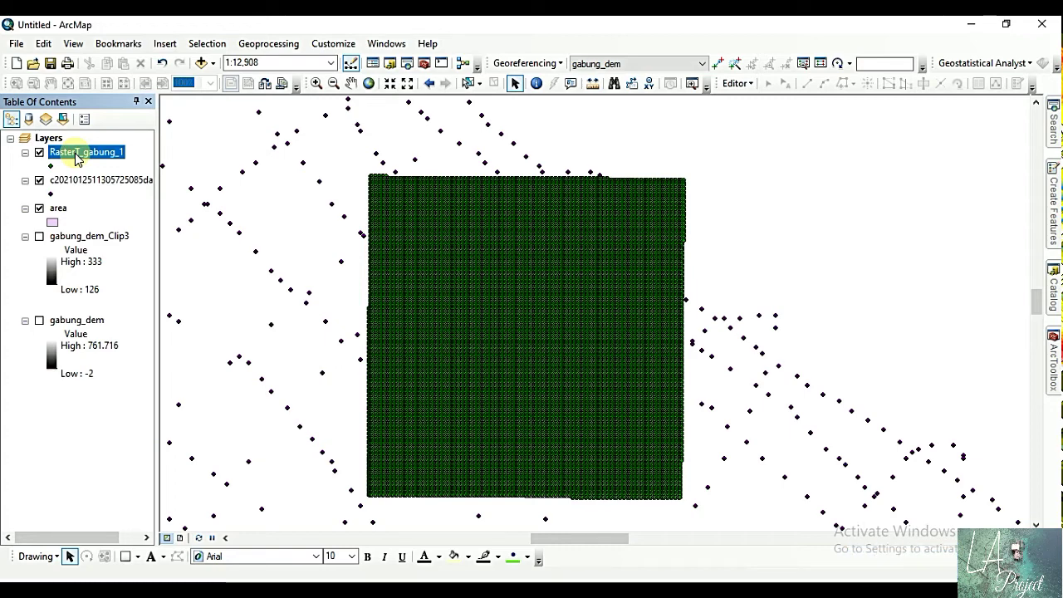
# Move the GPX point layer above RasterT_gabung_1 in the layer order.
pyautogui.click(80, 181)
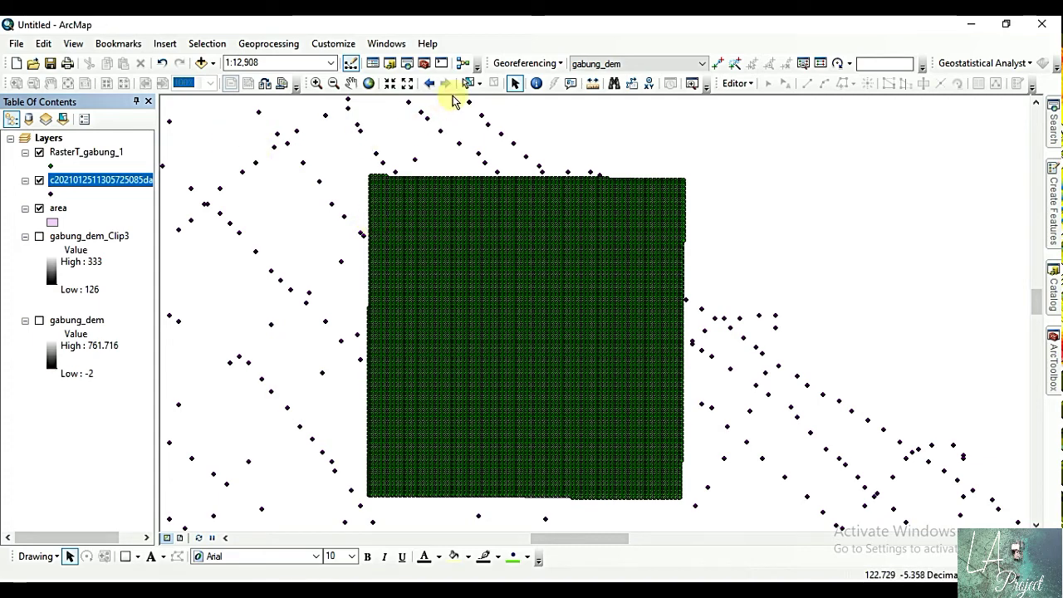
pyautogui.click(318, 85)
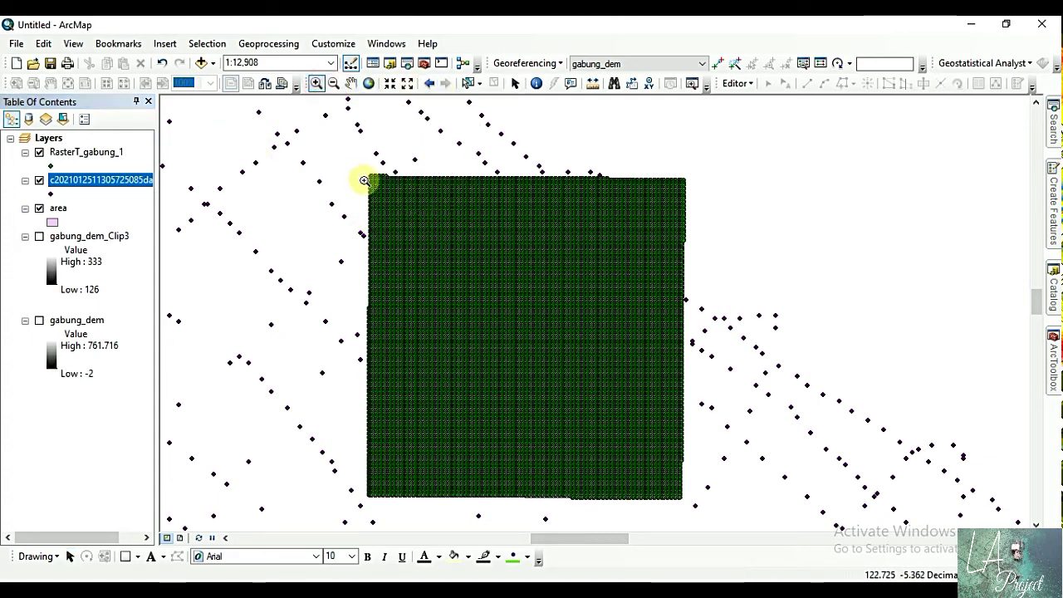
pyautogui.moveTo(65, 187); pyautogui.dragTo(72, 148)
# Measure the distance in meters between two horizontally adjacent RasterT_gabung_1 points near a GPX point.
pyautogui.moveTo(483, 182); pyautogui.dragTo(596, 260)
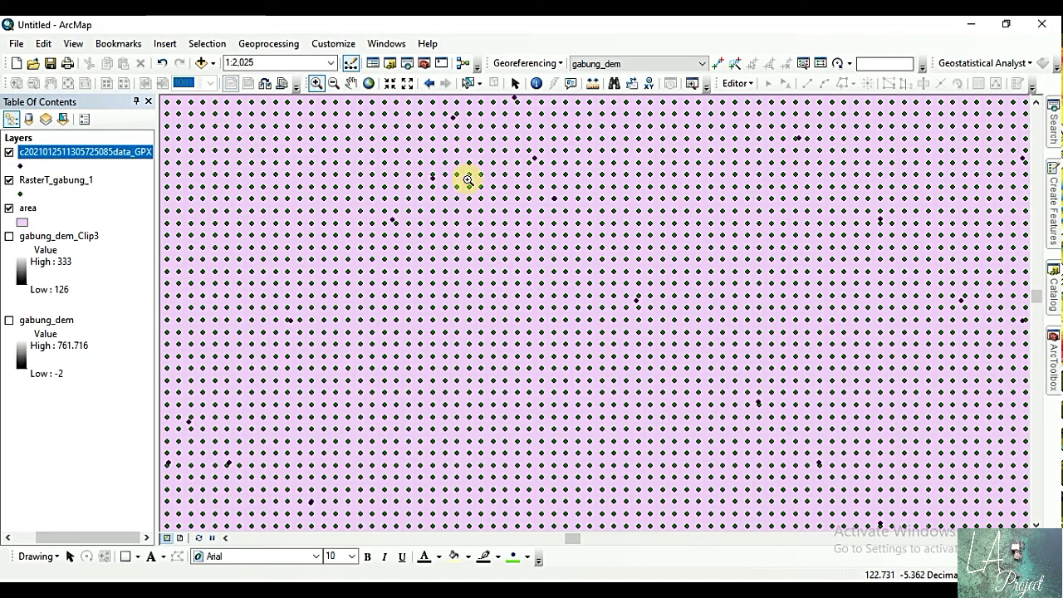
pyautogui.moveTo(370, 203); pyautogui.dragTo(443, 249)
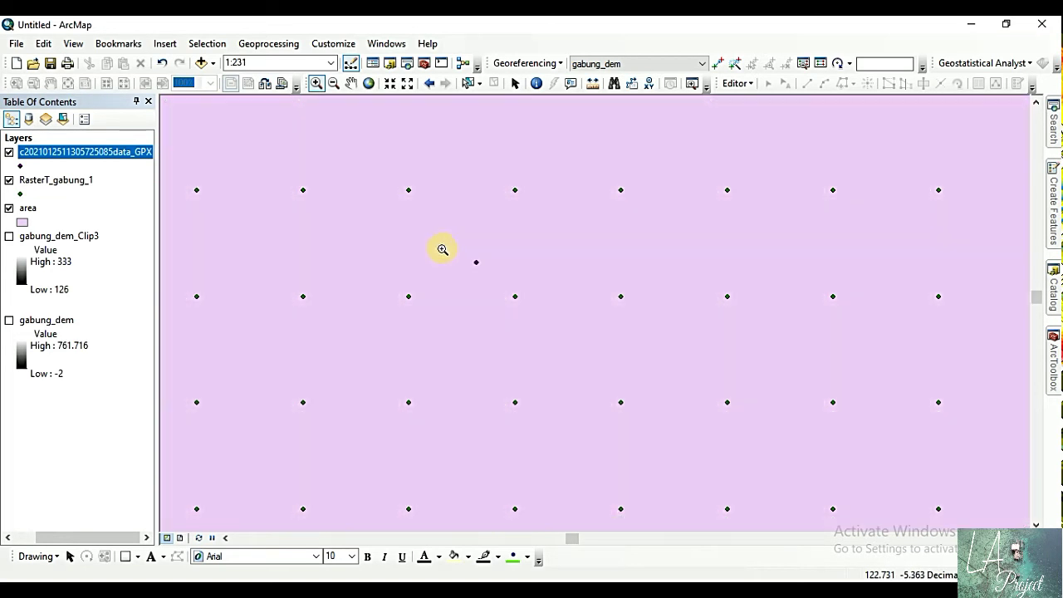
pyautogui.click(592, 84)
pyautogui.click(236, 122)
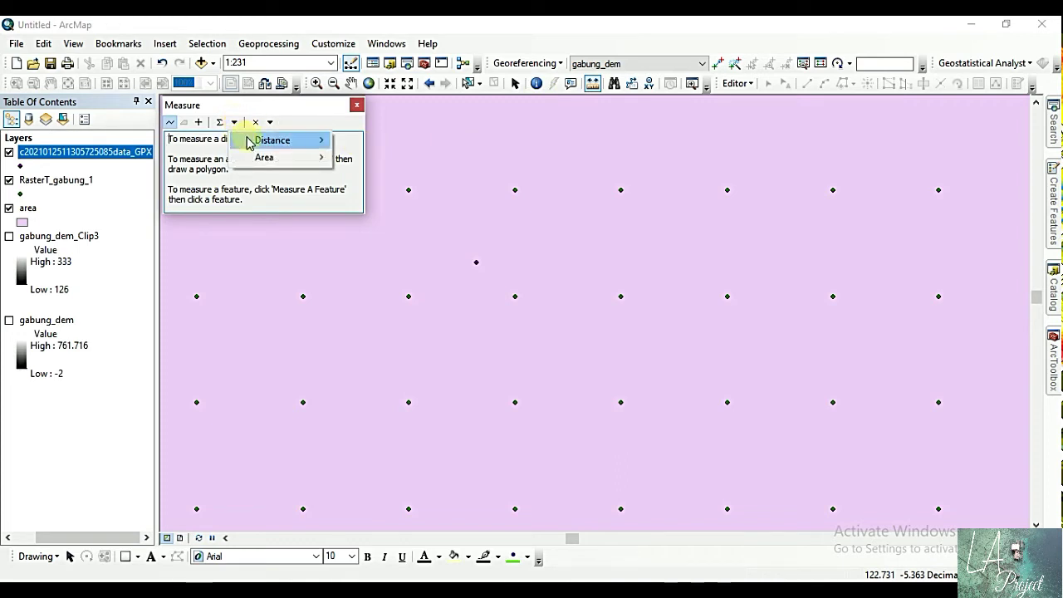
pyautogui.moveTo(272, 139)
pyautogui.click(368, 158)
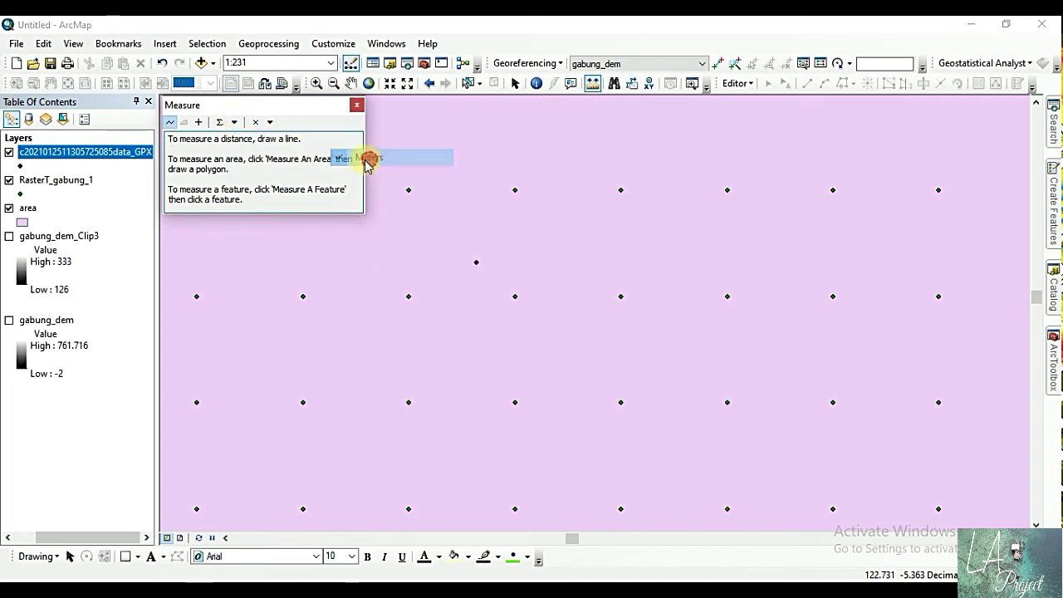
pyautogui.click(408, 190)
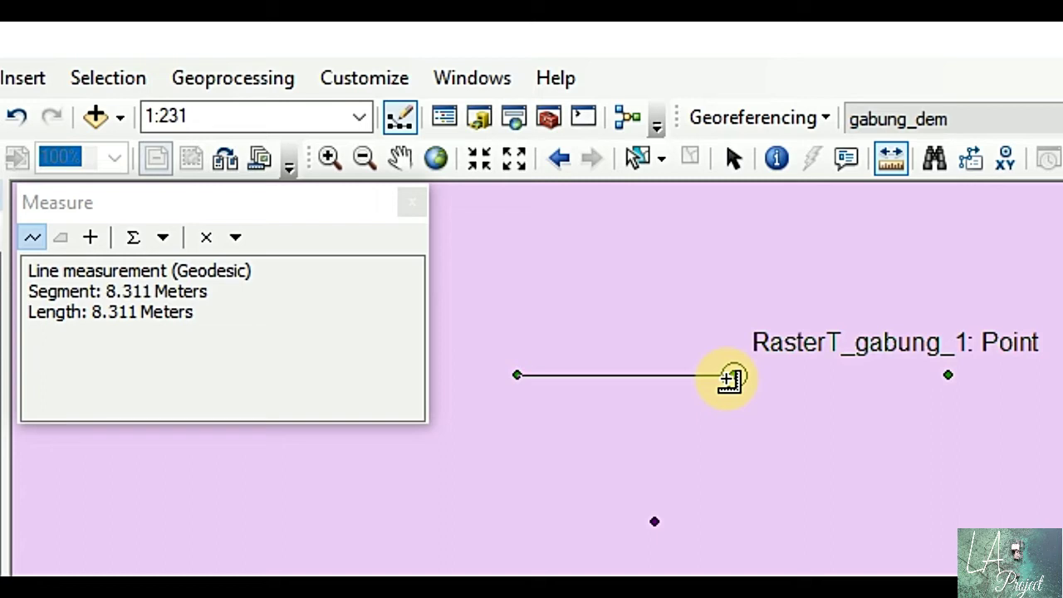
pyautogui.doubleClick(728, 378)
pyautogui.click(412, 202)
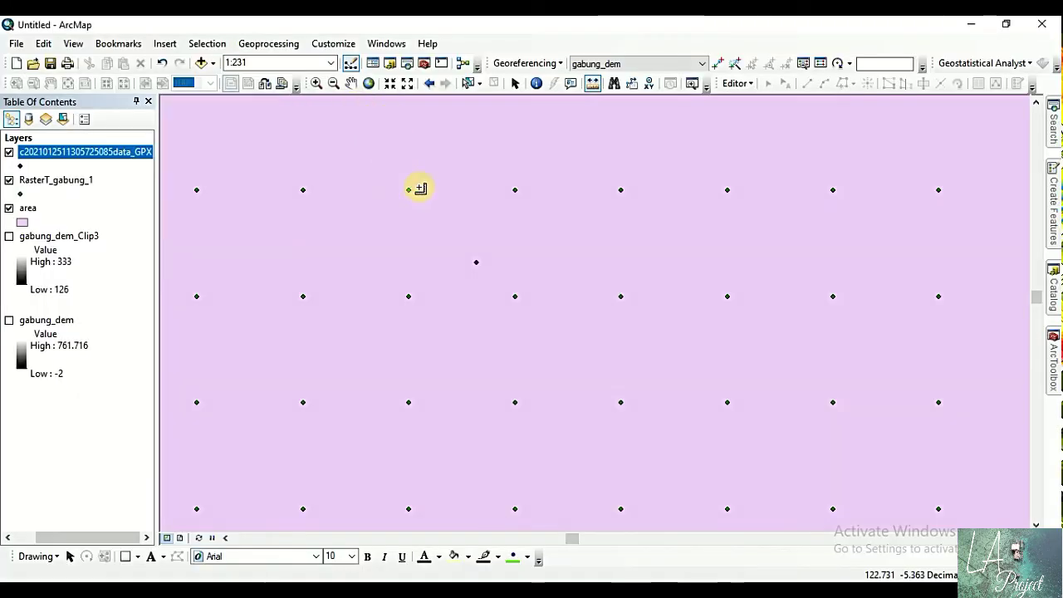
# Change the GPX point layer's symbol to Circle 2 with size 15.
pyautogui.click(478, 262)
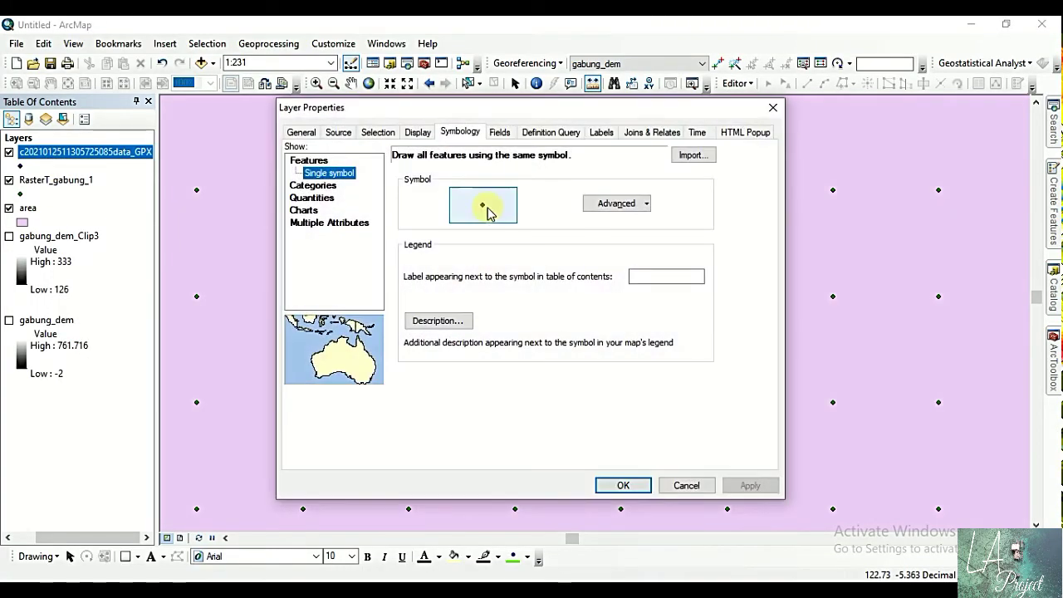
pyautogui.click(484, 205)
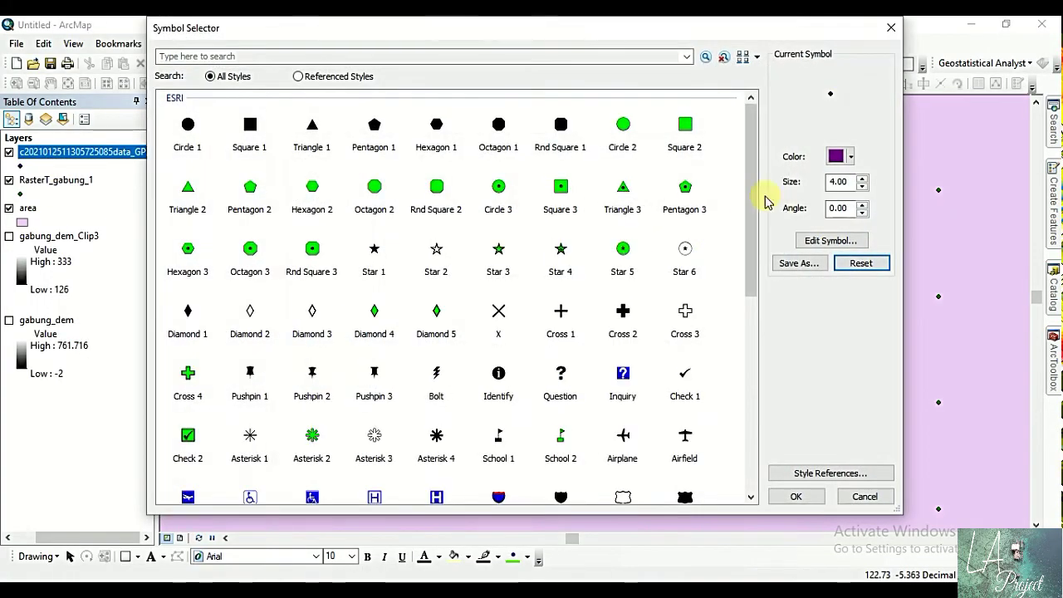
pyautogui.click(622, 129)
pyautogui.click(861, 187)
pyautogui.click(861, 187)
pyautogui.click(861, 186)
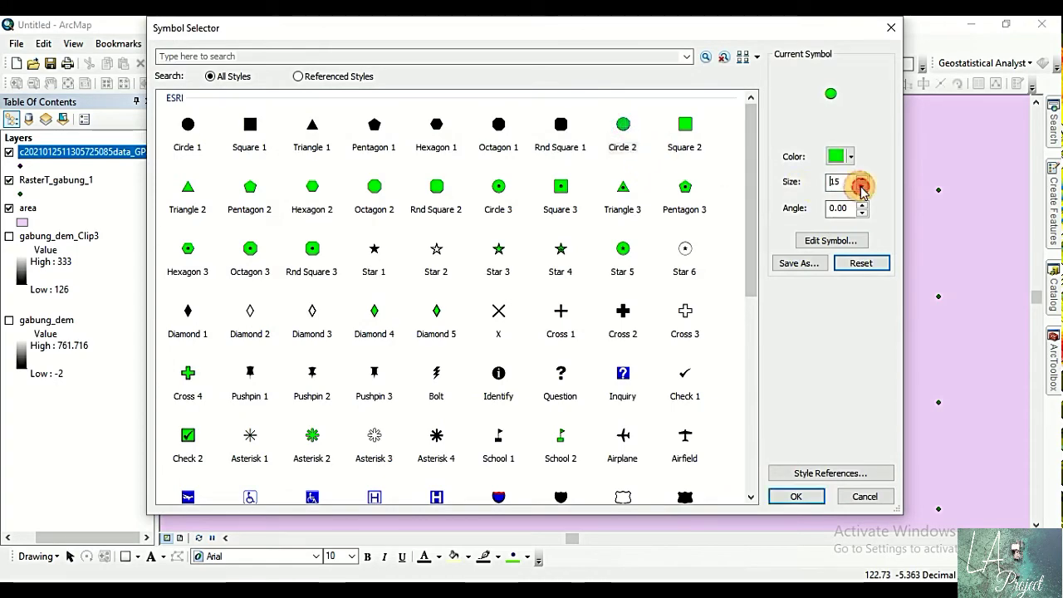
pyautogui.click(797, 496)
pyautogui.click(632, 485)
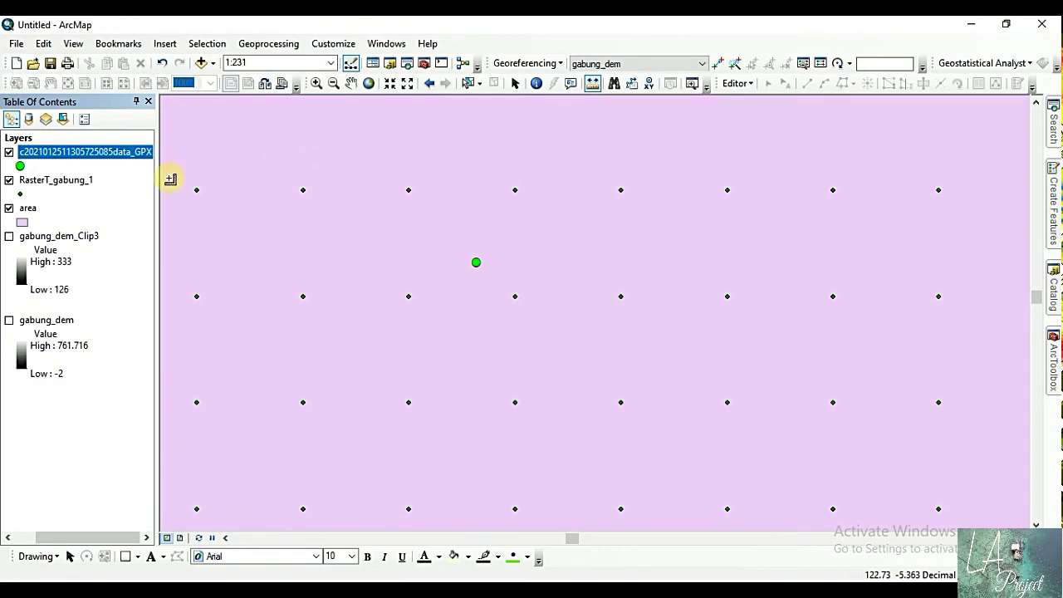
# Change the RasterT_gabung_1 layer's symbol to a red Circle 2 with size 15.
pyautogui.doubleClick(83, 179)
pyautogui.click(503, 217)
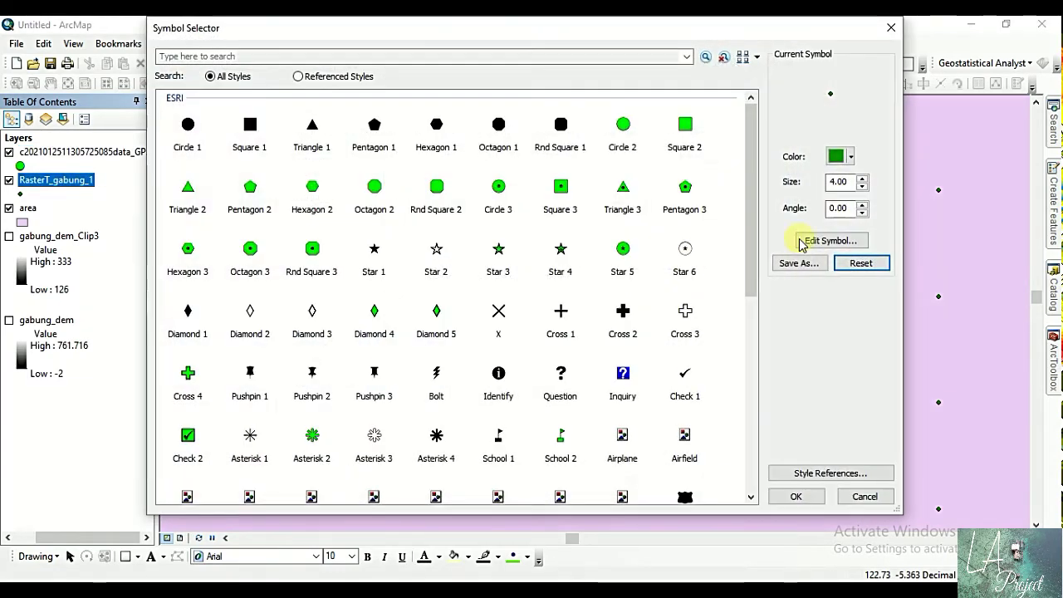
pyautogui.click(622, 126)
pyautogui.click(862, 187)
pyautogui.click(863, 187)
pyautogui.click(863, 188)
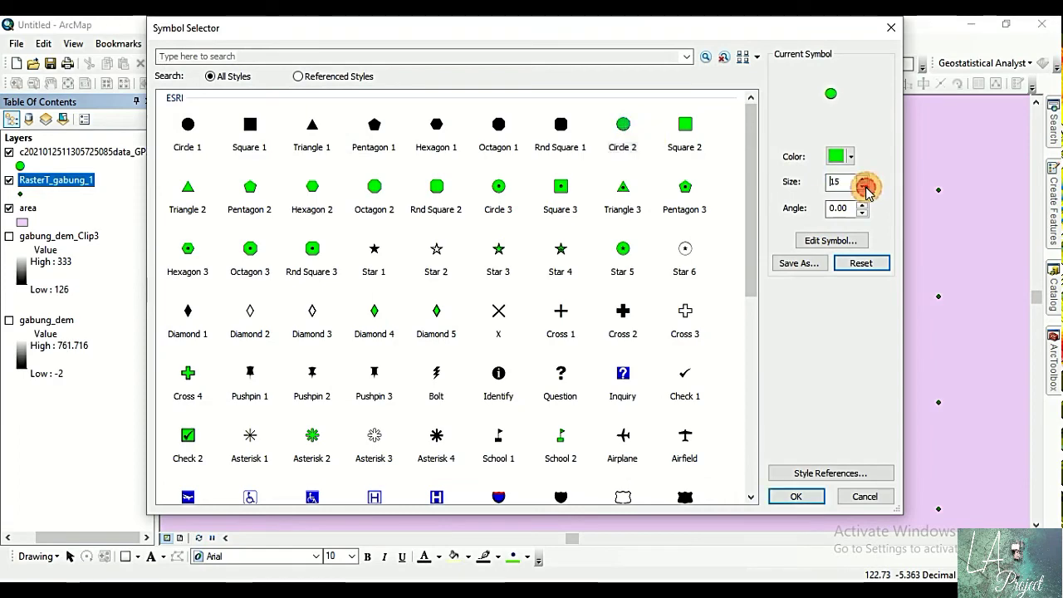
pyautogui.click(839, 156)
pyautogui.click(849, 211)
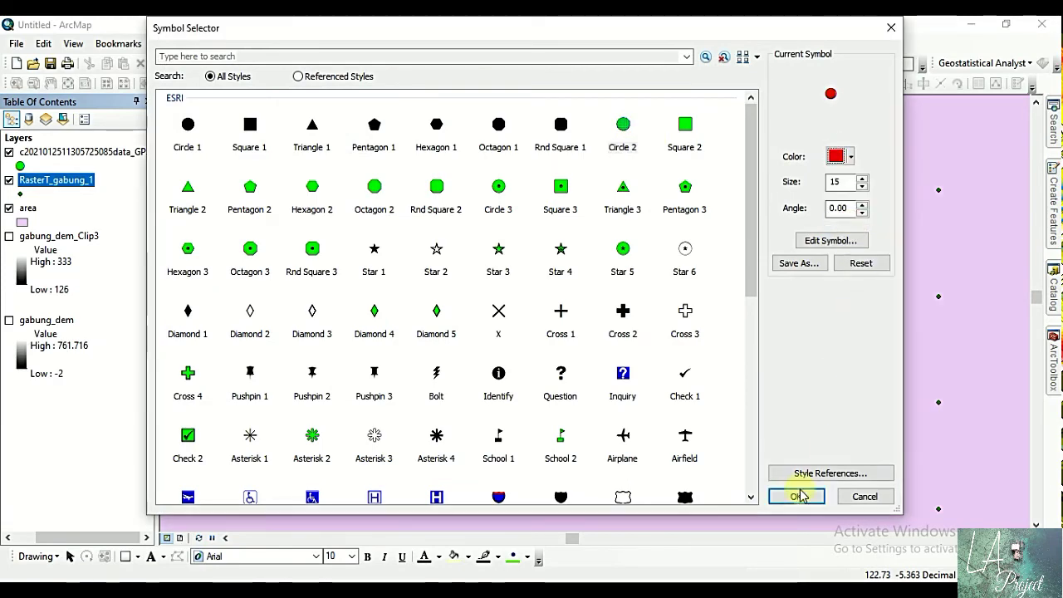
pyautogui.click(795, 496)
pyautogui.click(611, 484)
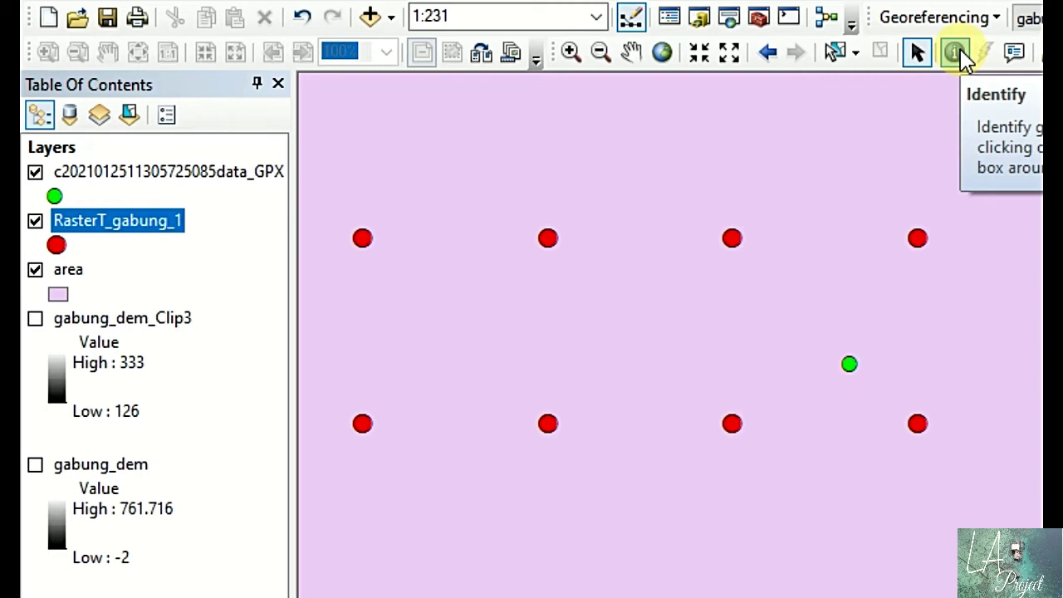
# Identify the GPX point and its nearby RasterT_gabung_1 points to compare Elevation with grid_code.
pyautogui.click(956, 52)
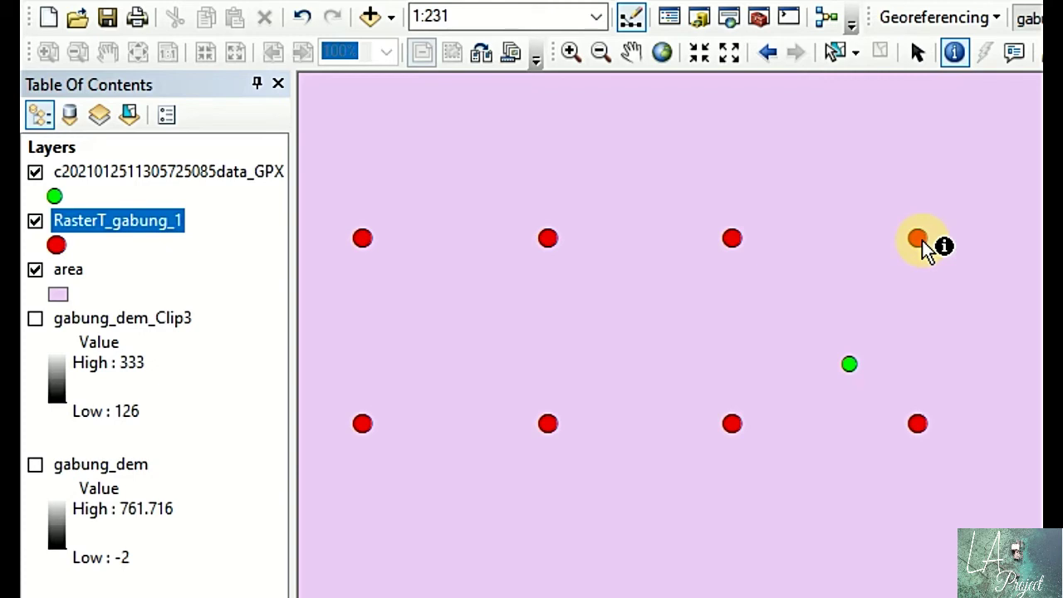
pyautogui.click(919, 241)
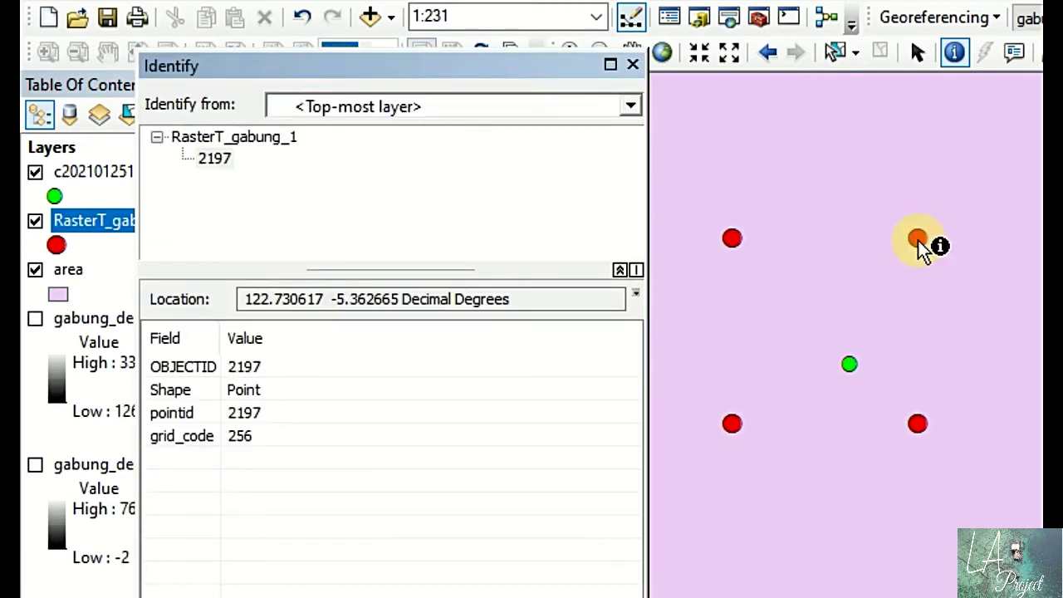
pyautogui.click(919, 427)
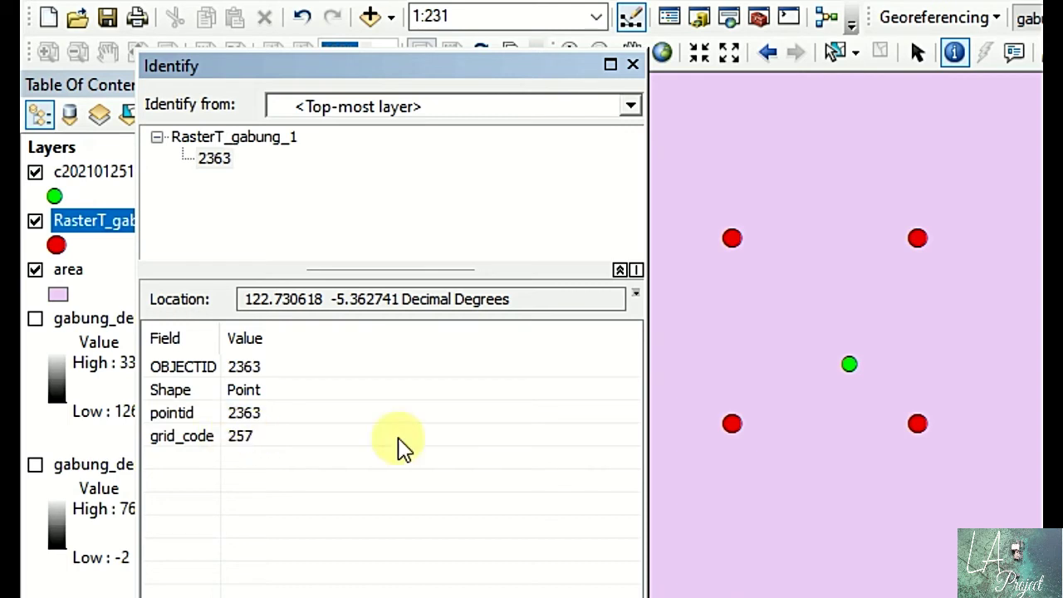
pyautogui.click(849, 363)
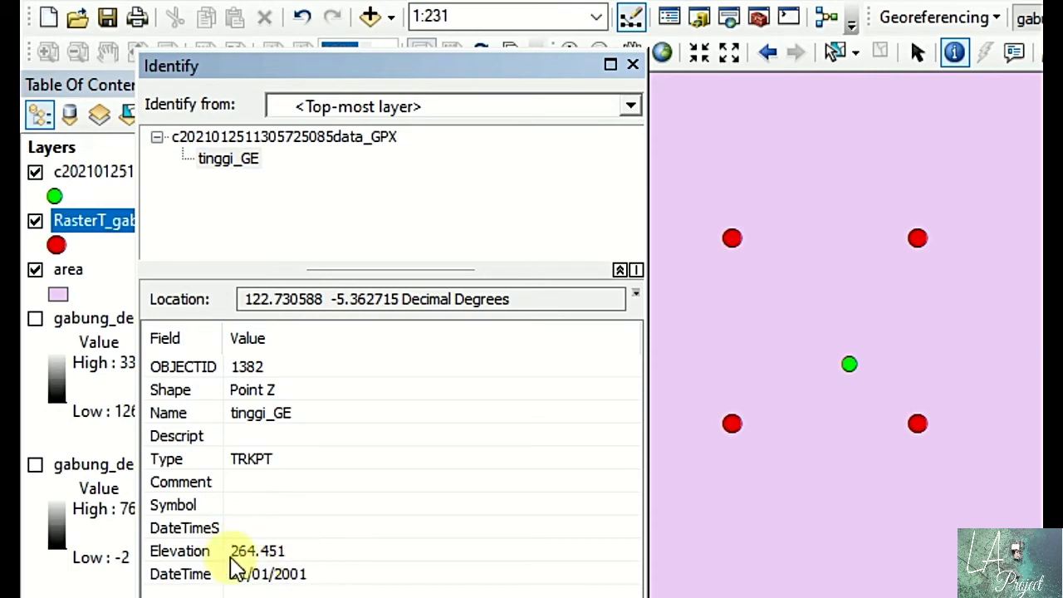
pyautogui.click(918, 427)
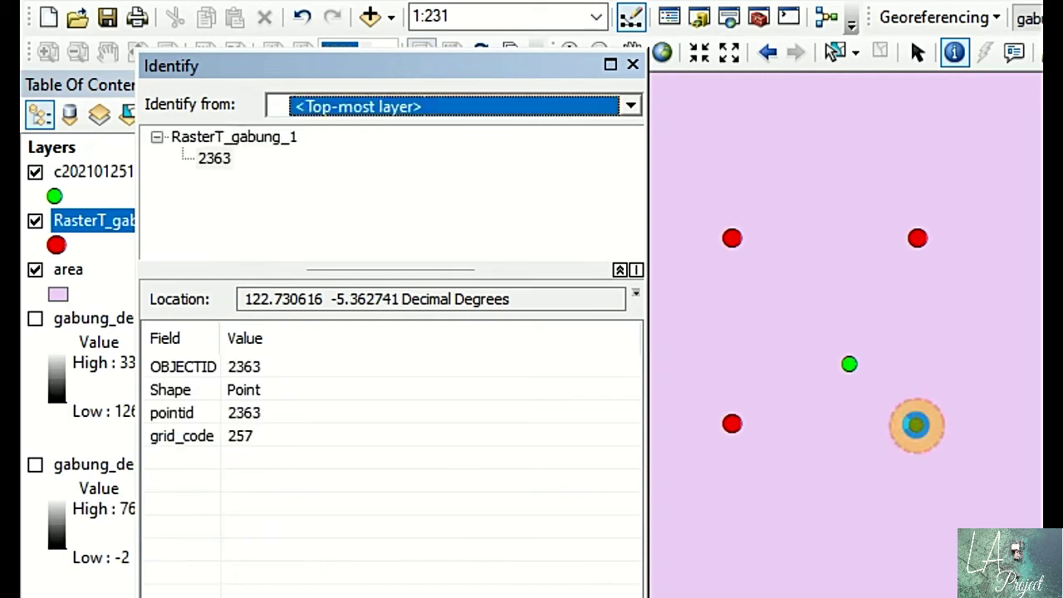
pyautogui.click(633, 64)
# Measure the distance from the nearest RasterT_gabung_1 point to the GPX point.
pyautogui.click(1034, 52)
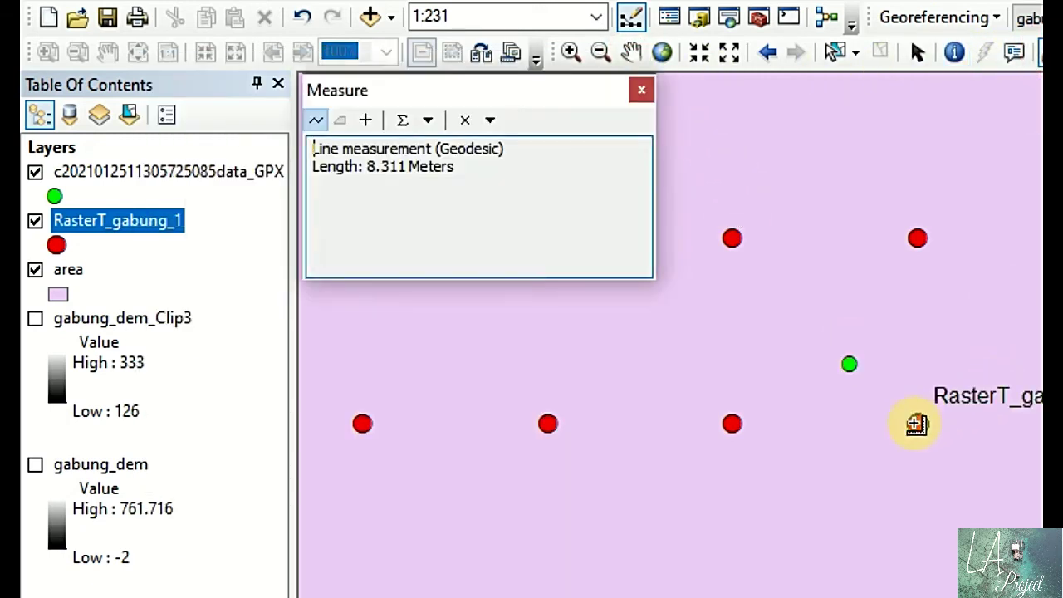
pyautogui.click(917, 424)
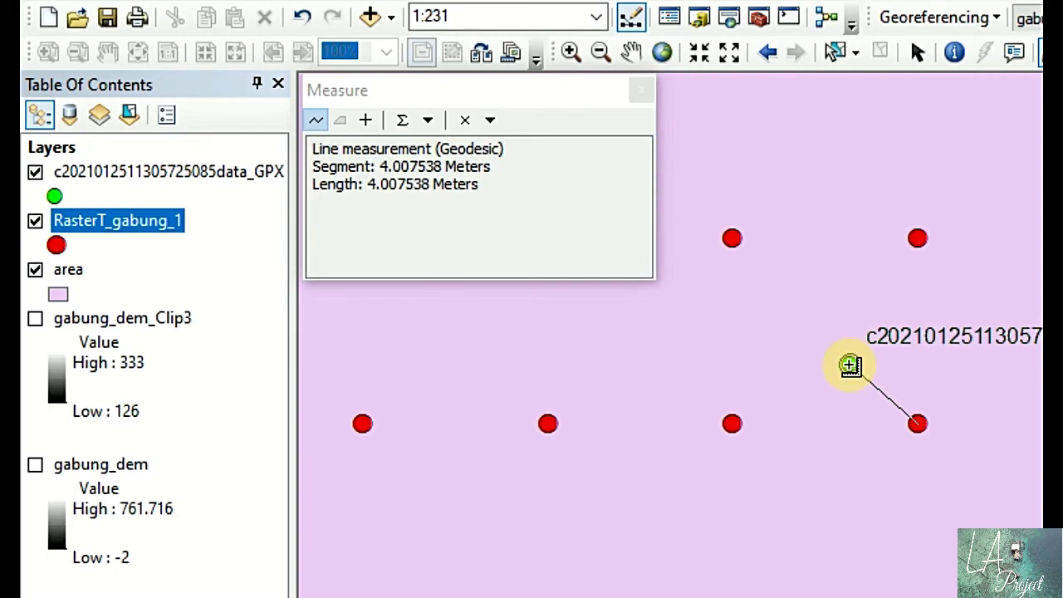
pyautogui.click(643, 90)
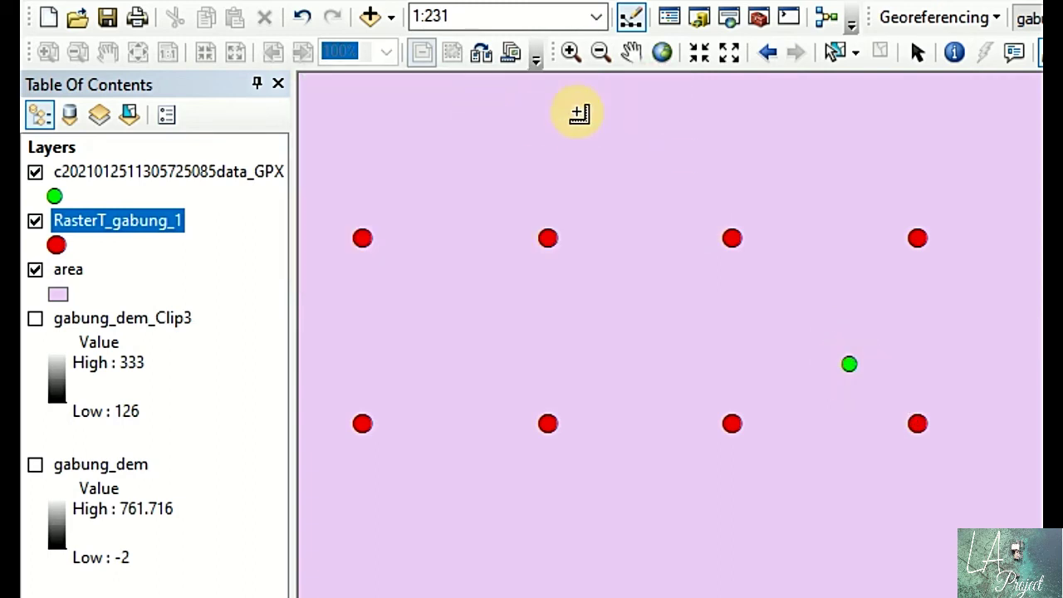
# Reduce the RasterT_gabung_1 symbol size to 13.
pyautogui.click(730, 60)
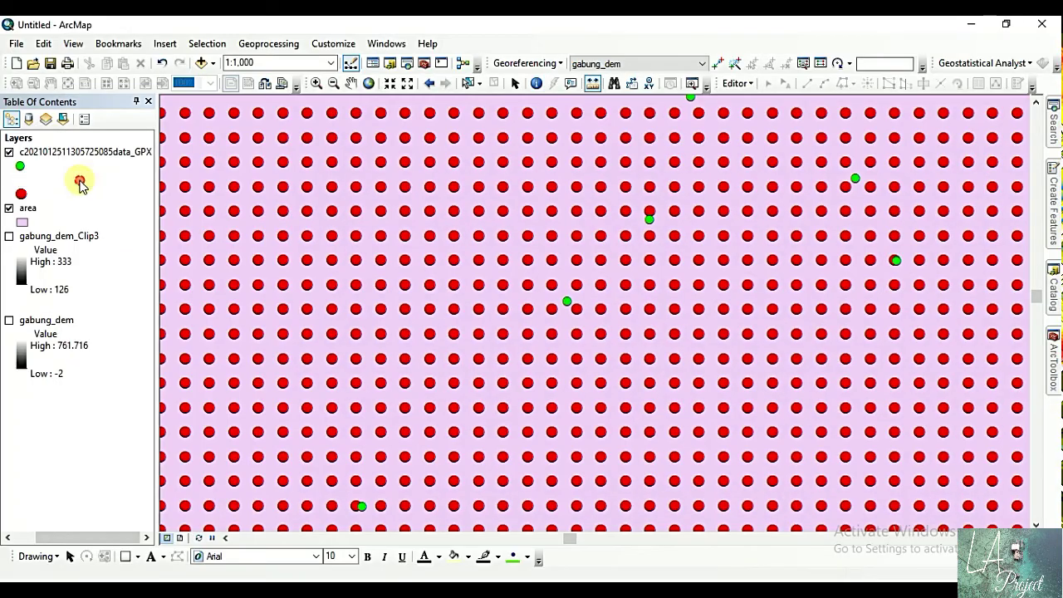
pyautogui.doubleClick(157, 221)
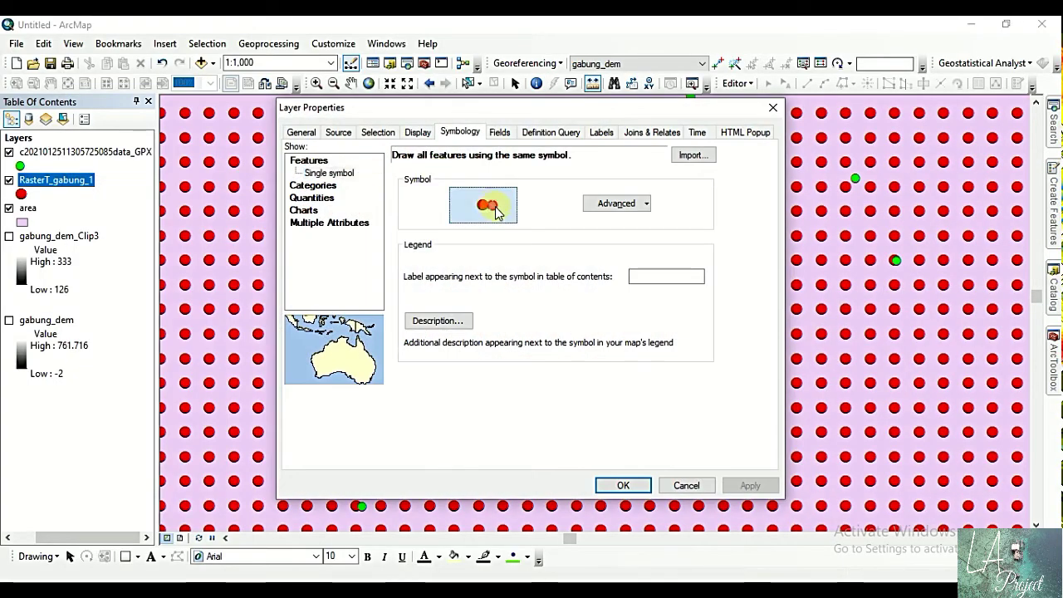
pyautogui.click(482, 207)
pyautogui.click(862, 186)
pyautogui.click(862, 186)
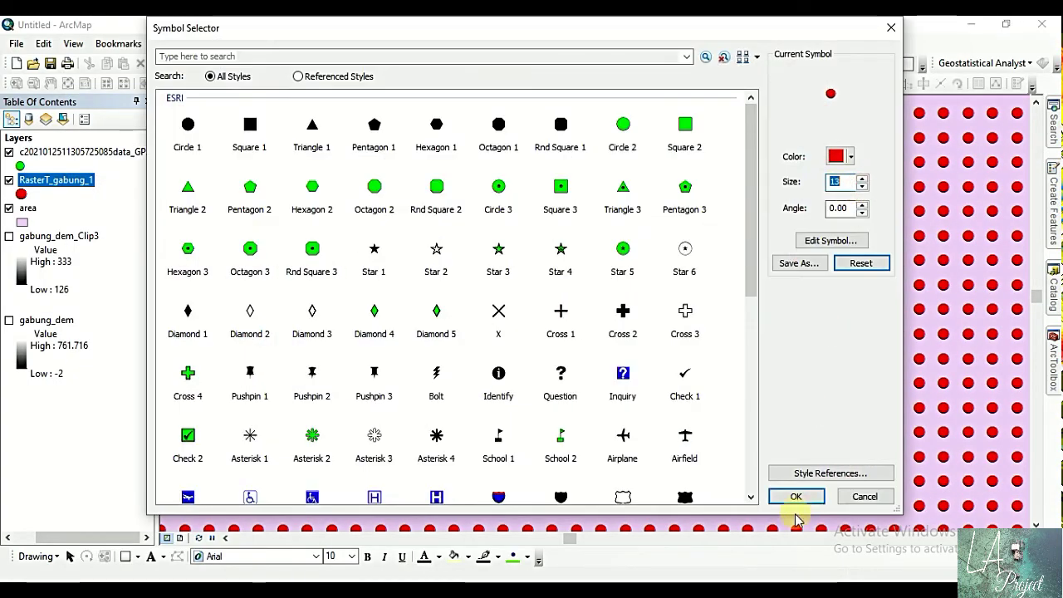
pyautogui.click(793, 496)
pyautogui.click(622, 485)
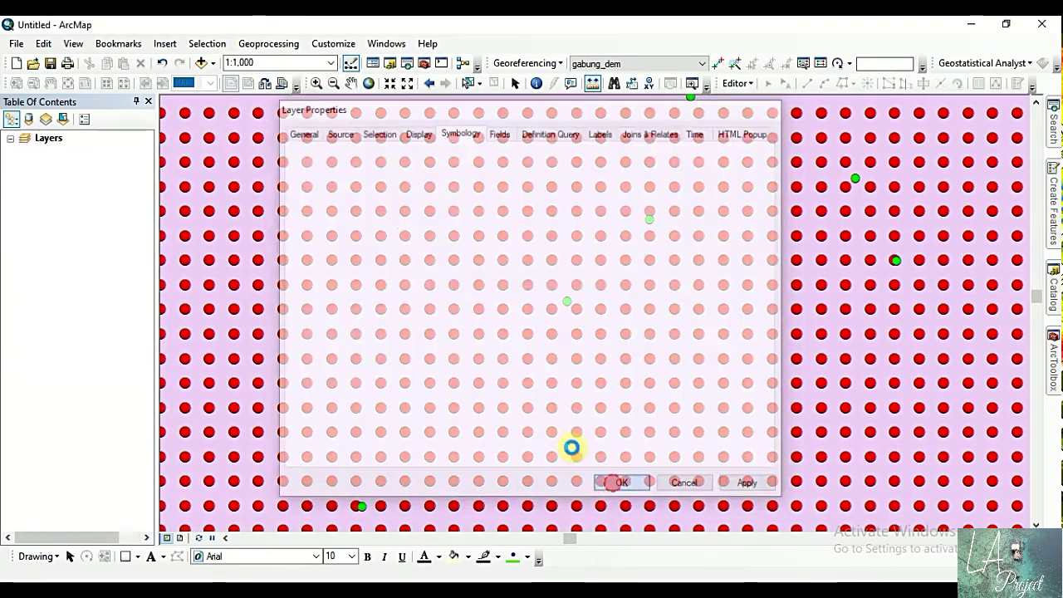
# Identify another GPX point inside the area and its nearest RasterT_gabung_1 point to compare Elevation with grid_code.
pyautogui.click(408, 86)
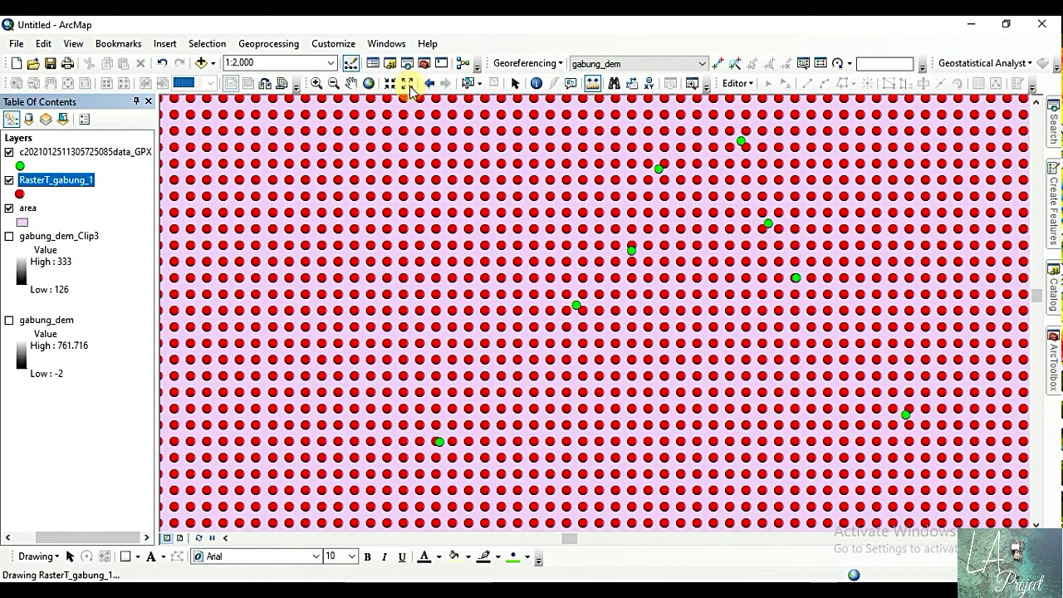
pyautogui.click(408, 86)
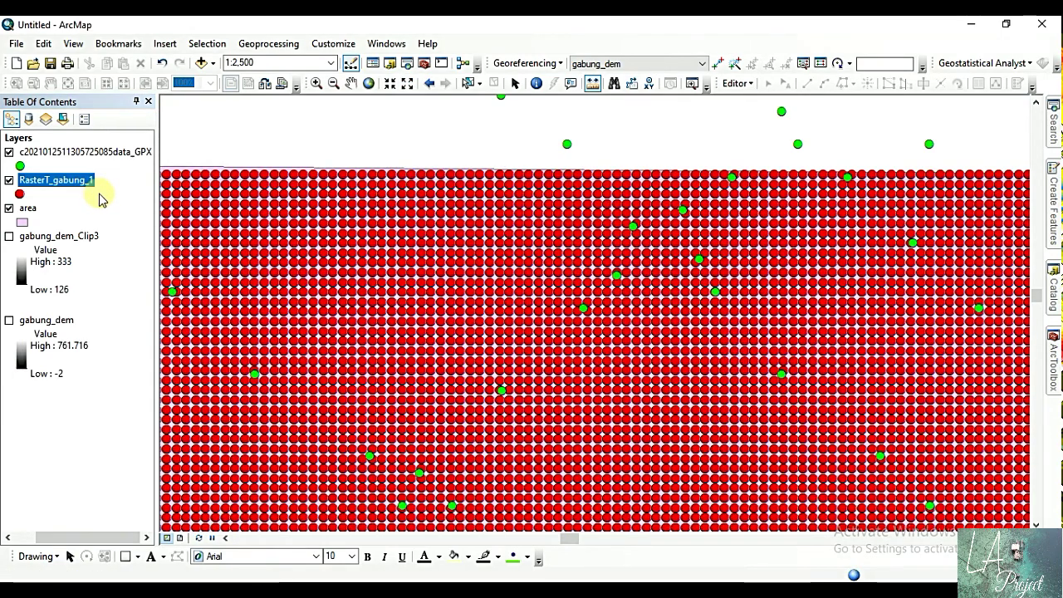
pyautogui.click(350, 83)
pyautogui.moveTo(465, 275); pyautogui.dragTo(468, 125)
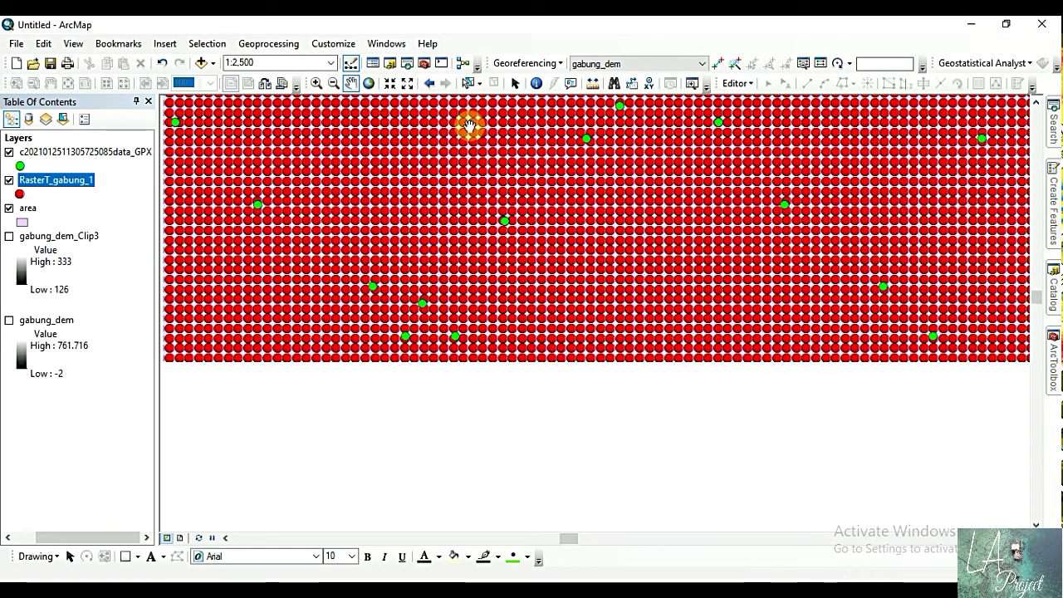
pyautogui.moveTo(360, 282); pyautogui.dragTo(537, 155)
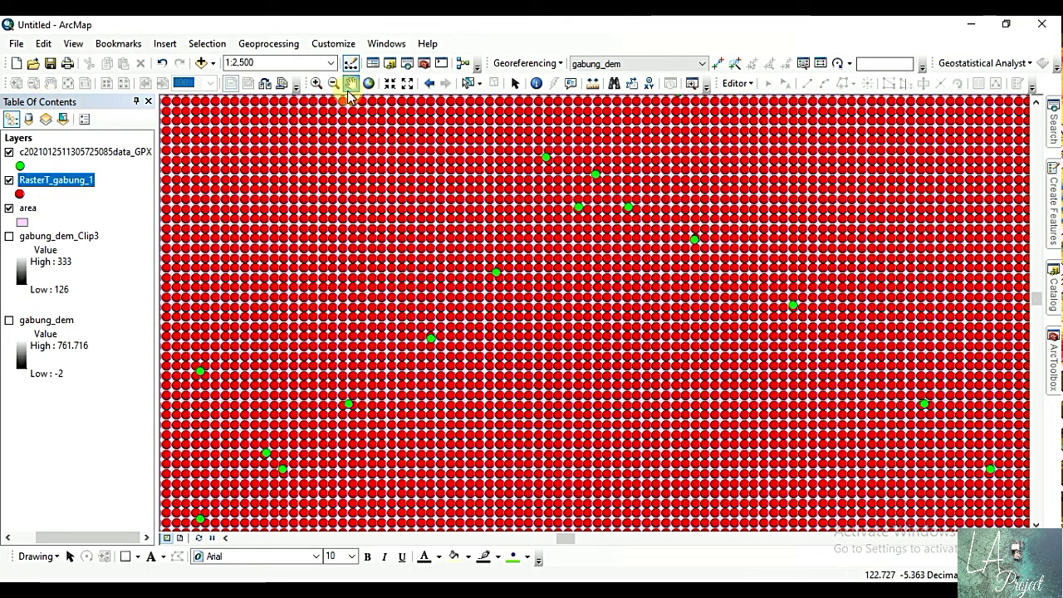
pyautogui.click(316, 83)
pyautogui.moveTo(578, 208); pyautogui.dragTo(600, 225)
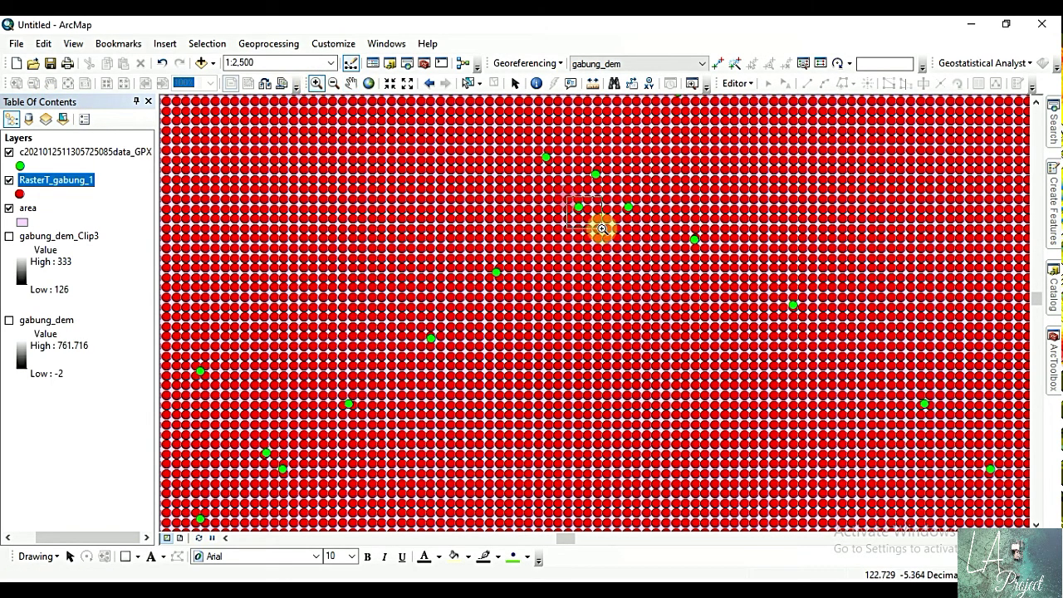
pyautogui.click(536, 83)
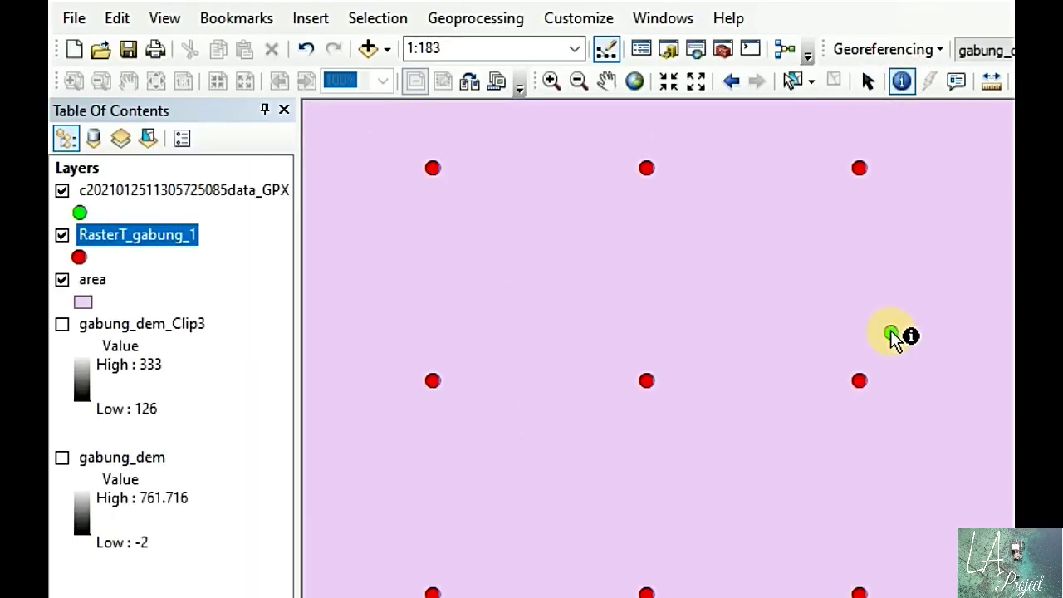
pyautogui.click(890, 334)
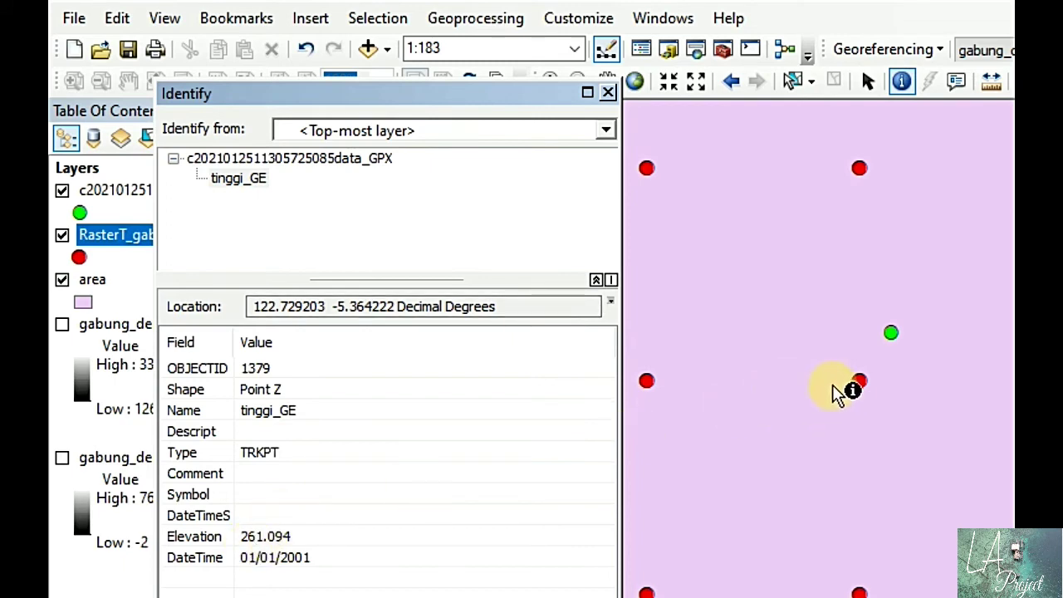
pyautogui.click(859, 386)
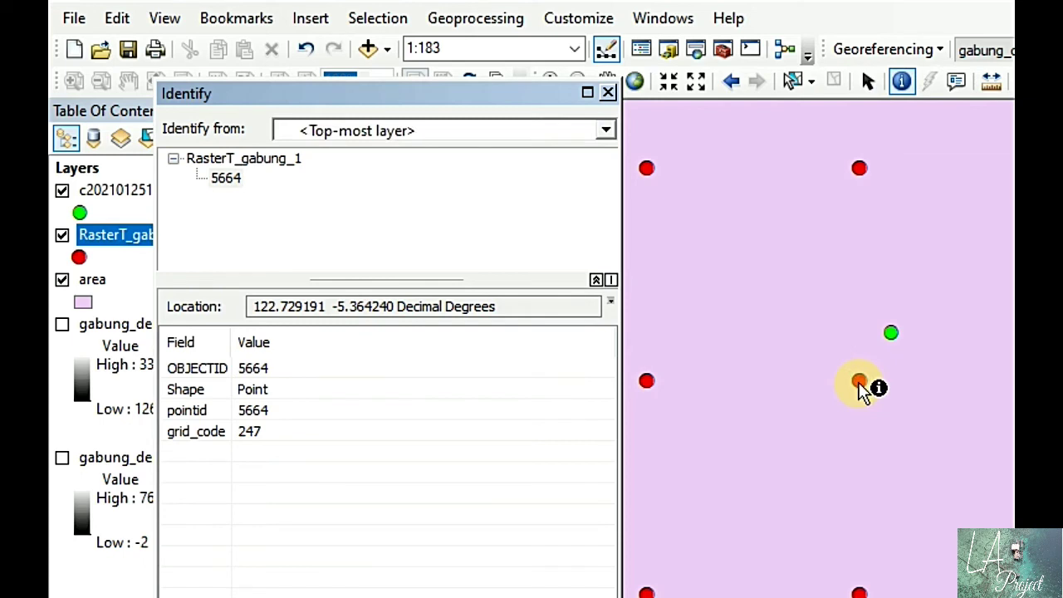
pyautogui.click(890, 333)
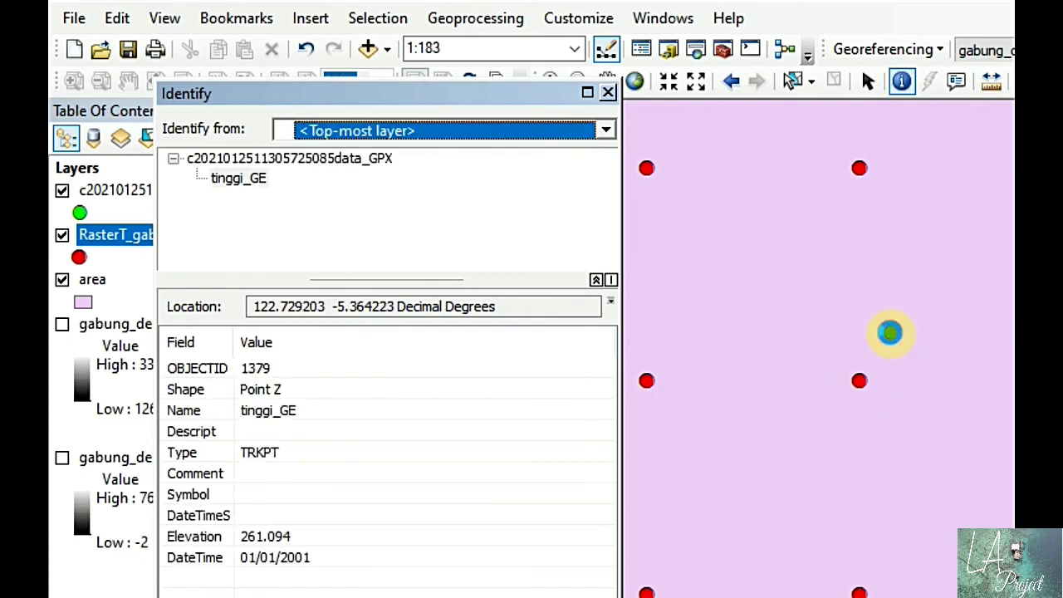
pyautogui.click(860, 384)
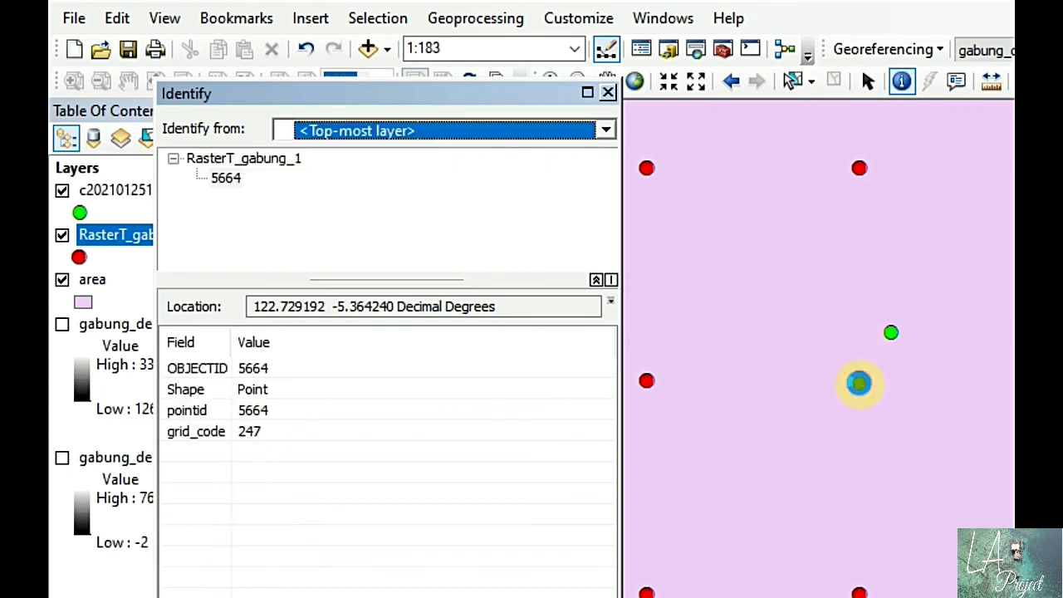
# Measure the distance between this GPX point and its nearest RasterT_gabung_1 point, closing the Identify and Measure windows.
pyautogui.click(991, 81)
pyautogui.click(860, 381)
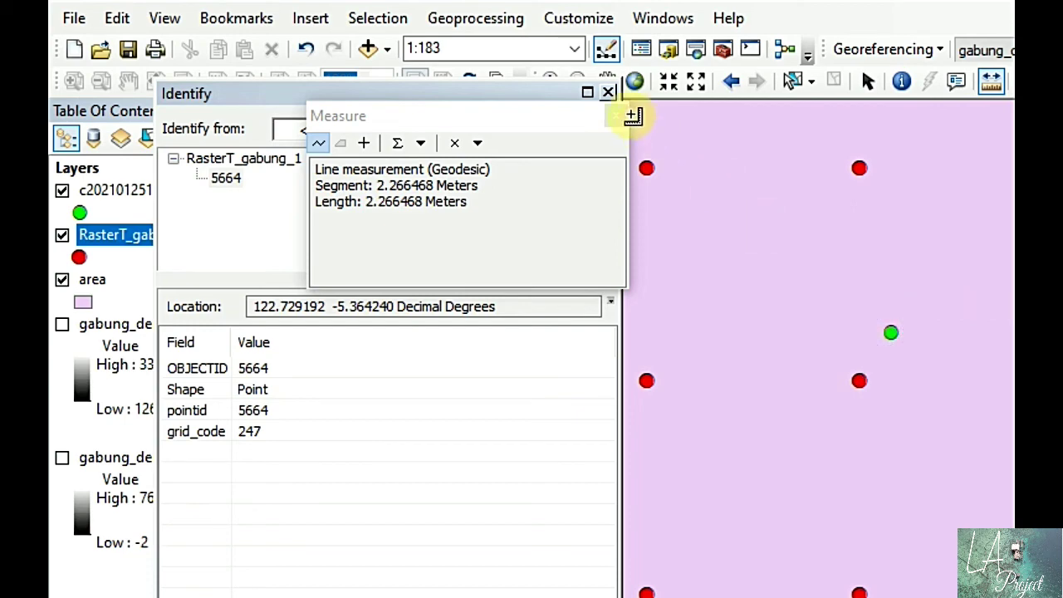
pyautogui.click(608, 92)
pyautogui.click(868, 80)
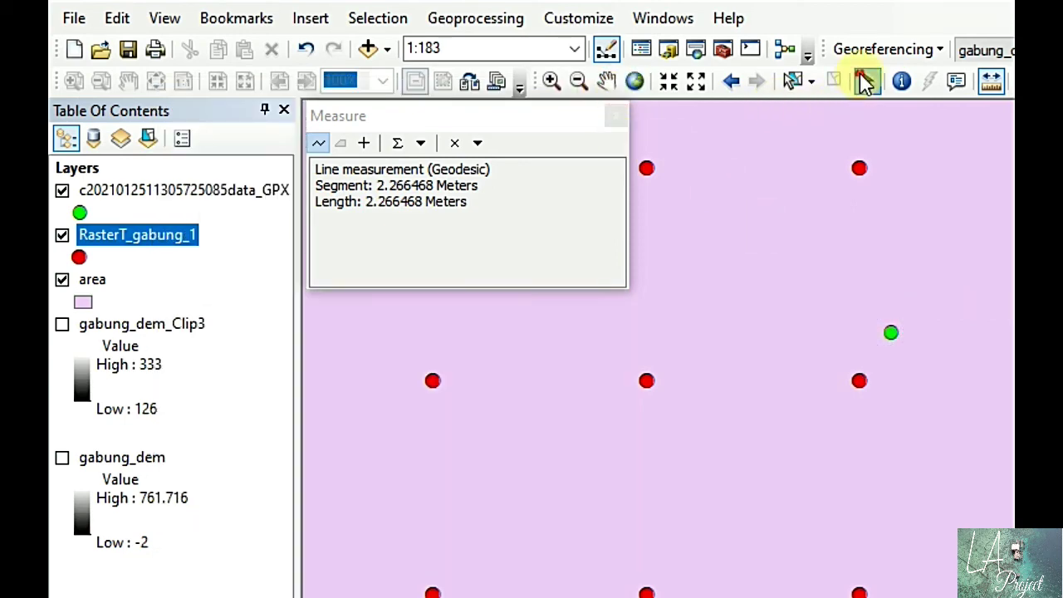
pyautogui.click(615, 116)
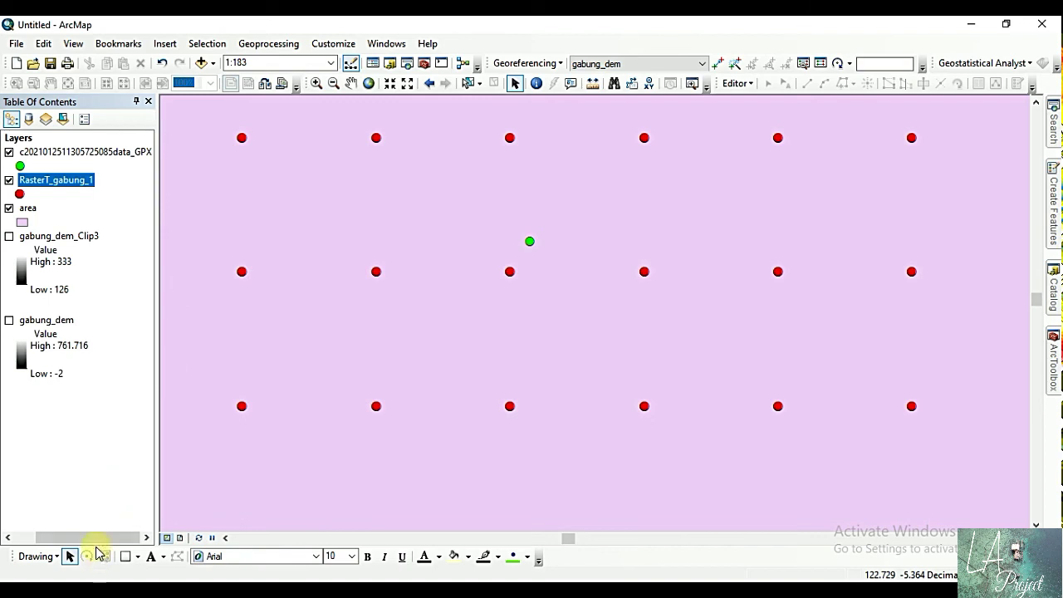
# Show the full extent of the RasterT_gabung_1 layer on the map.
pyautogui.moveTo(91, 537); pyautogui.dragTo(72, 537)
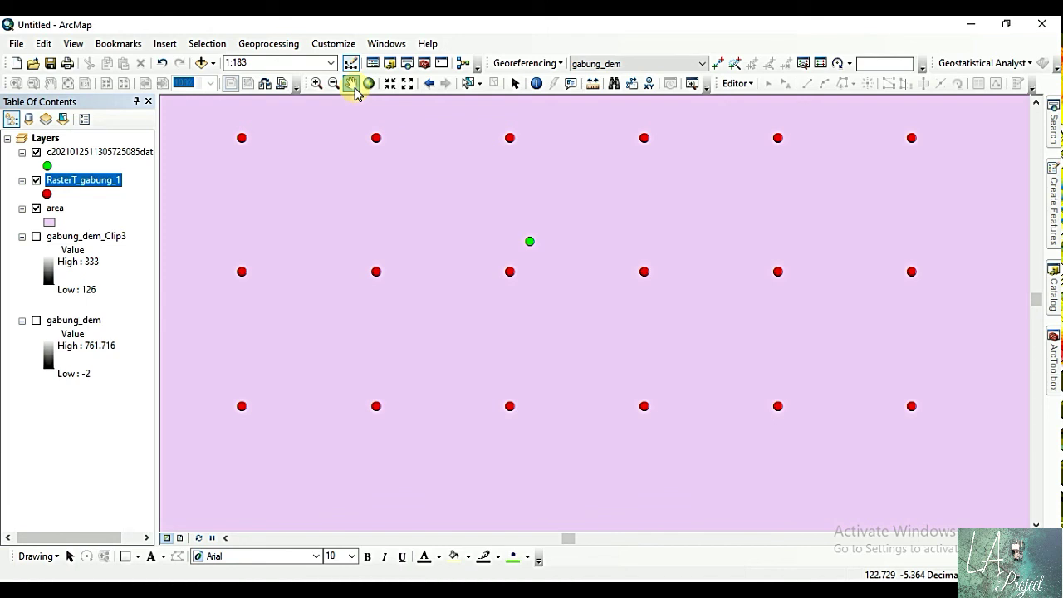
pyautogui.rightClick(101, 180)
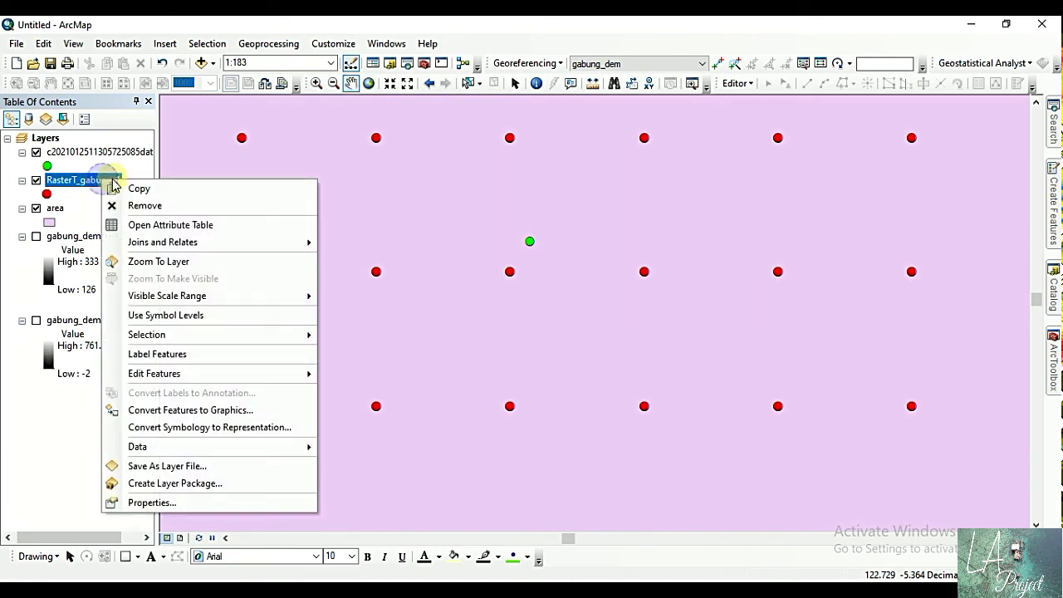
pyautogui.click(162, 262)
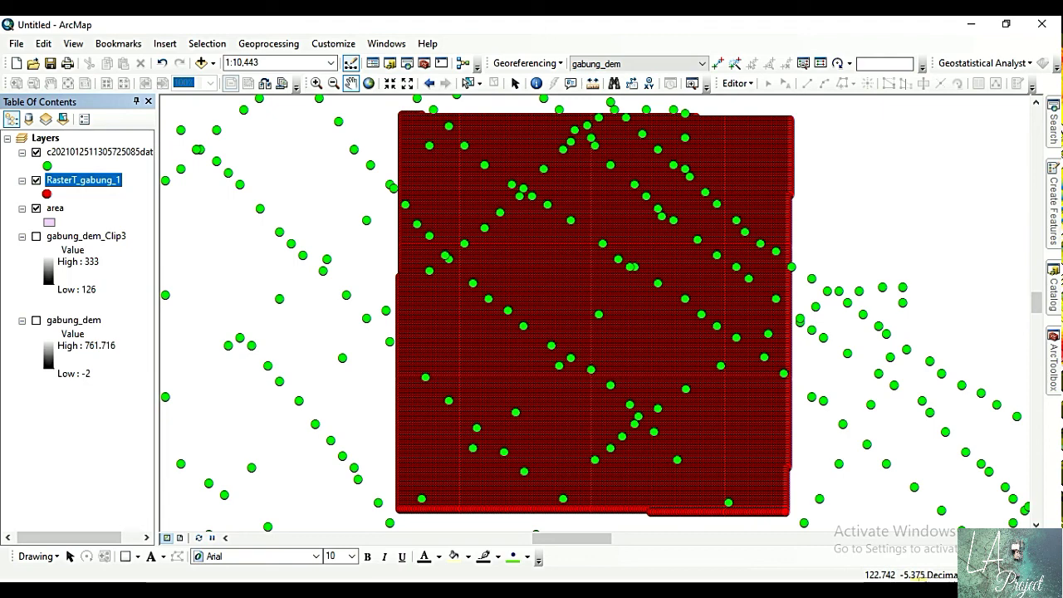
pyautogui.click(919, 590)
pyautogui.click(920, 588)
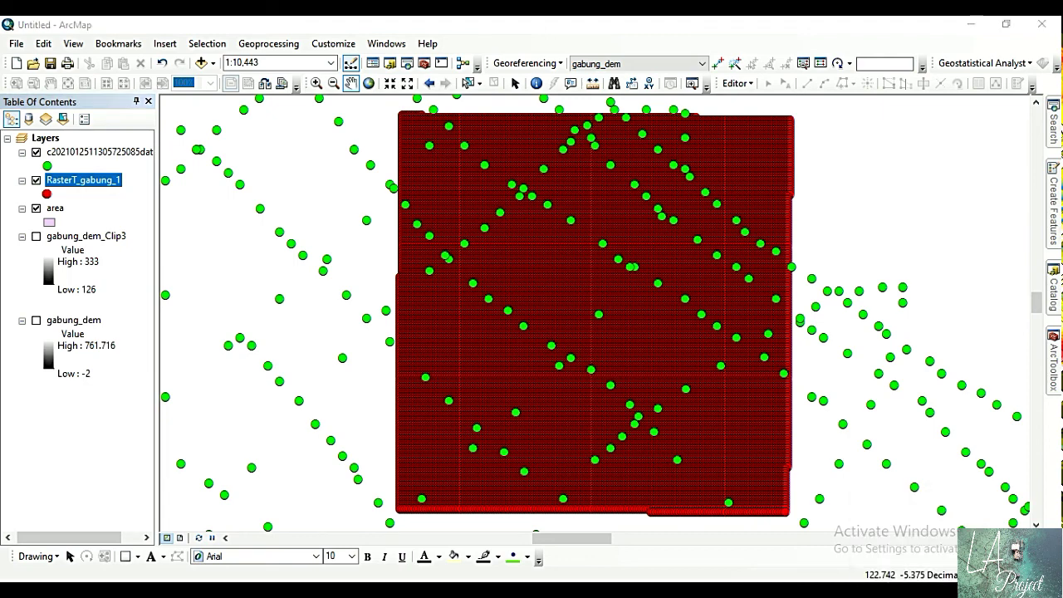
pyautogui.click(919, 590)
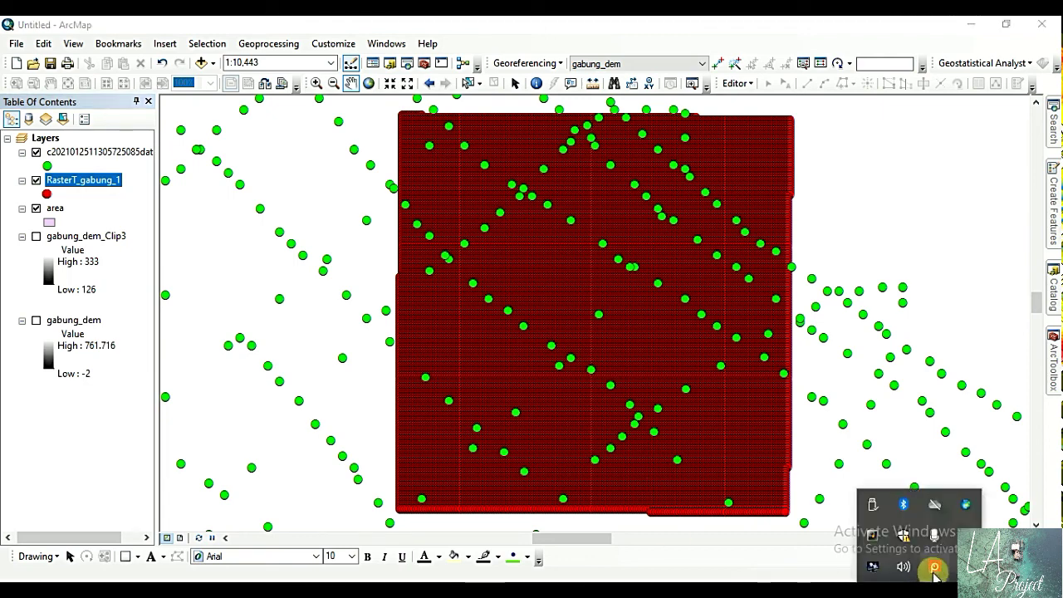